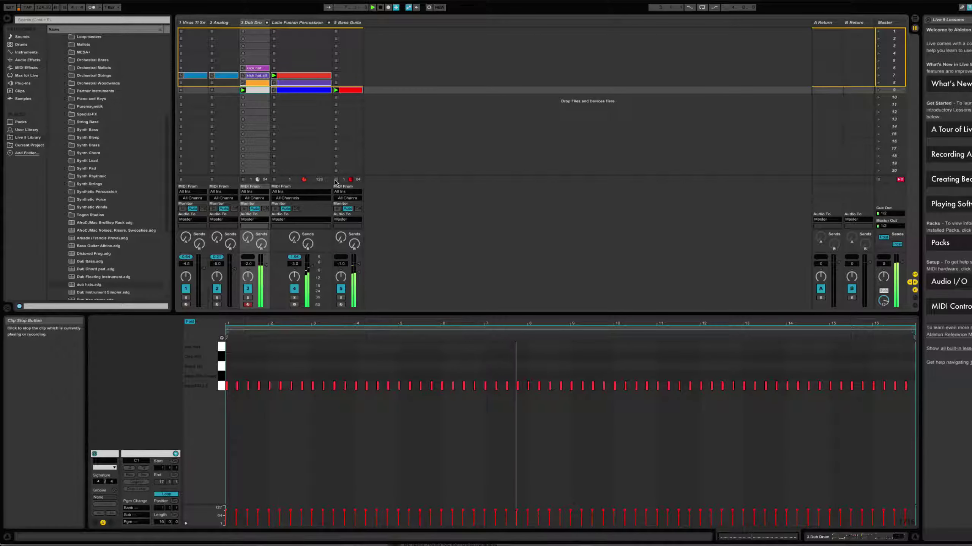
Audition the purple and blue Latin Fusion Percussion clips and, with playback stopped, view the white Dub Drum clip's notes.
click(277, 83)
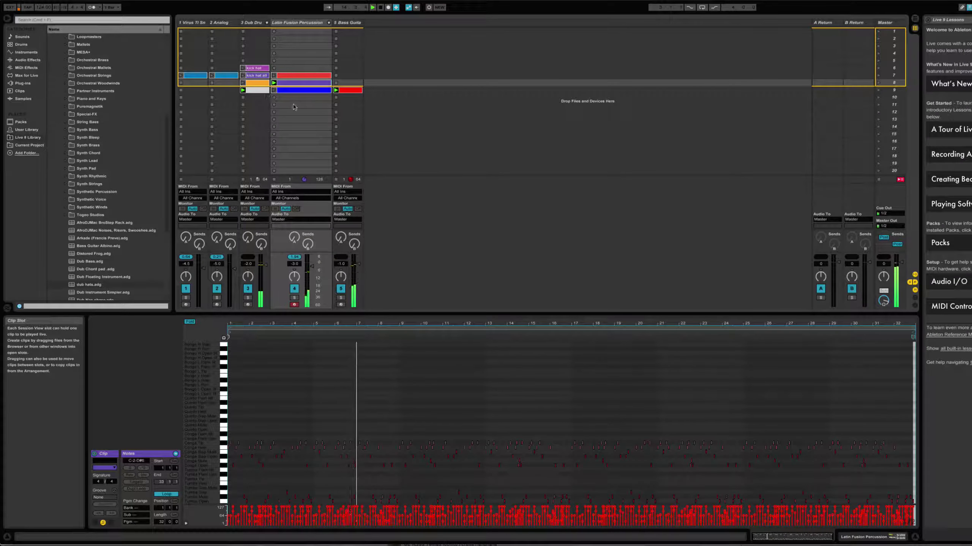
click(274, 90)
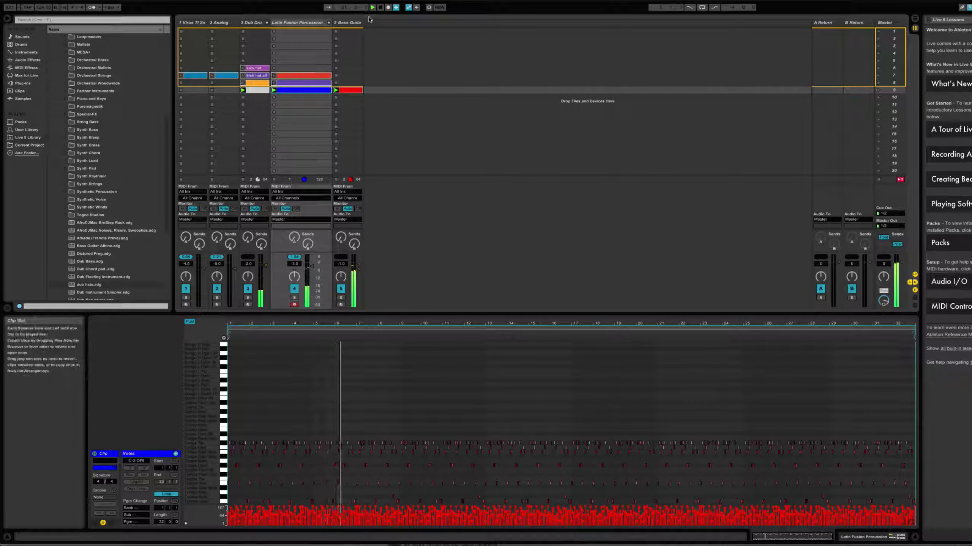
key(space)
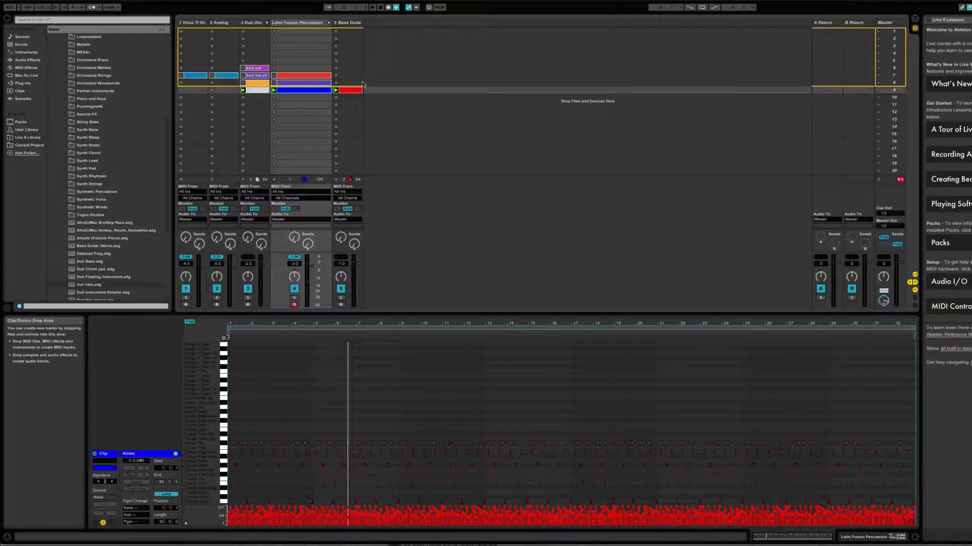
click(253, 92)
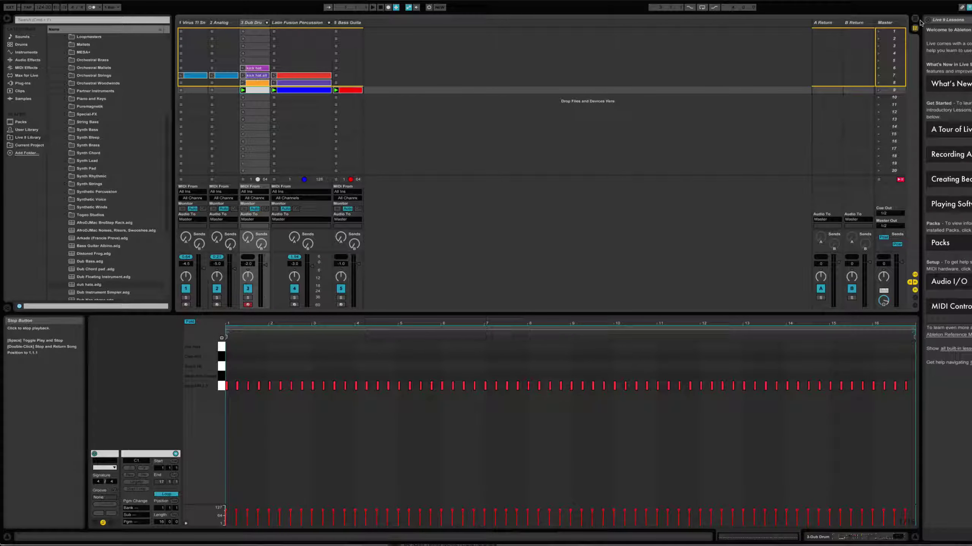
Show the Master track's device chain and examine its Multiband Dynamics, EQ and Limiter devices.
click(892, 56)
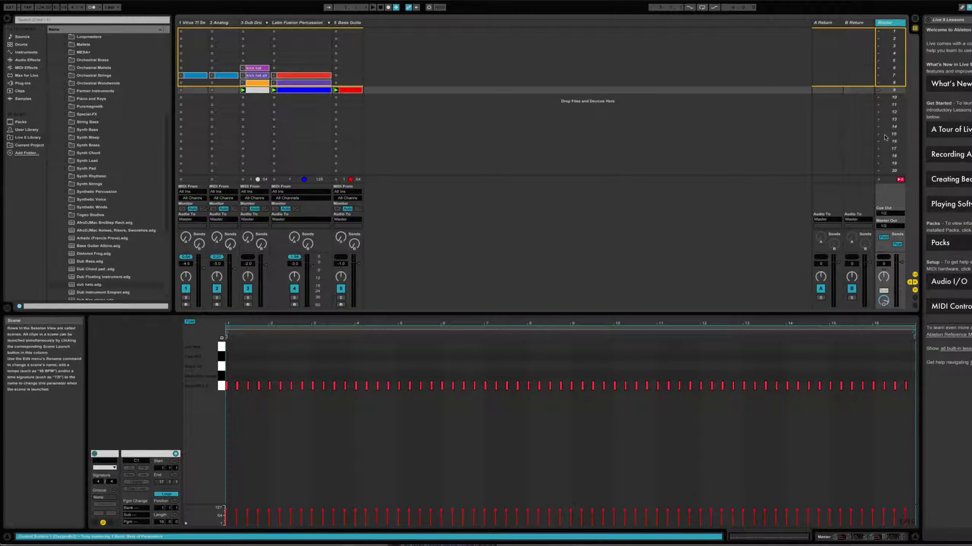
key(shift+Tab)
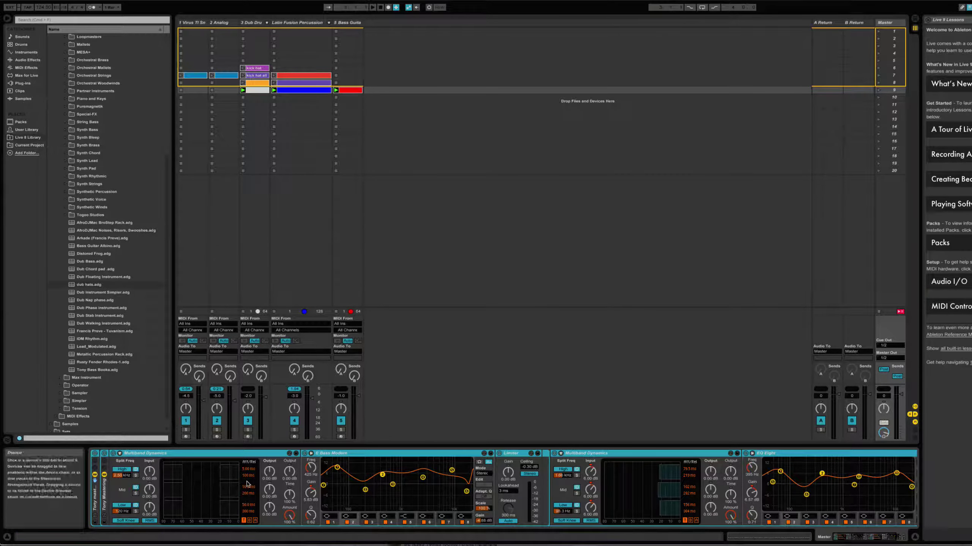
scroll(245, 499, right, 5)
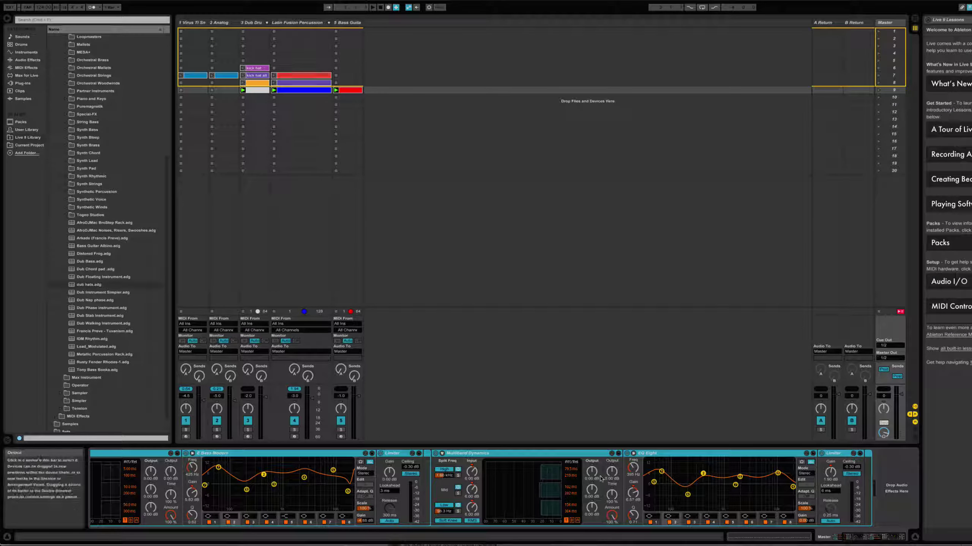
scroll(294, 507, left, 3)
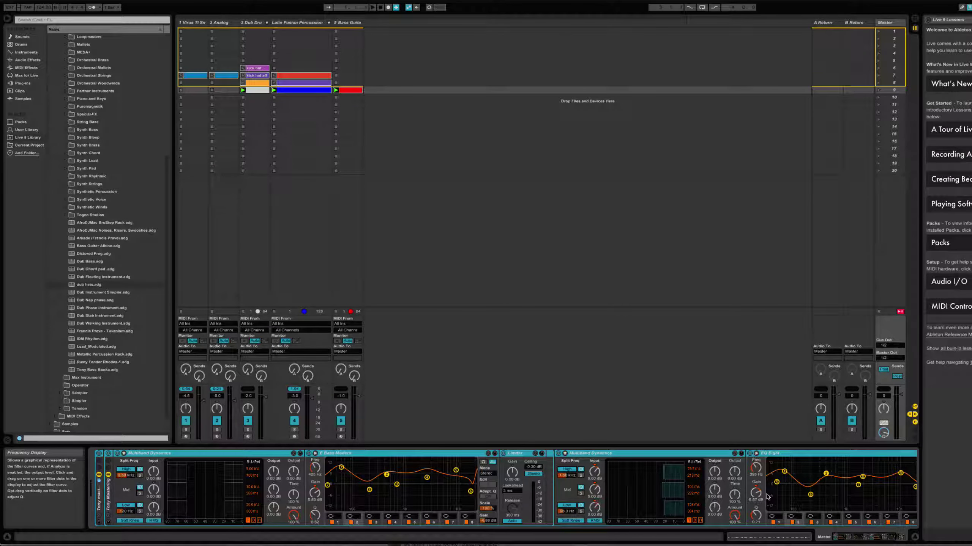
click(249, 455)
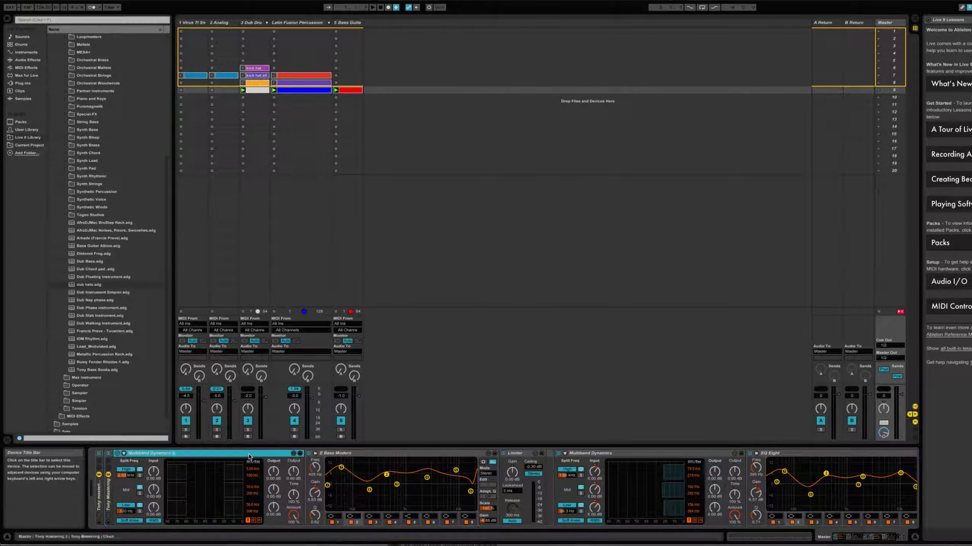
click(740, 460)
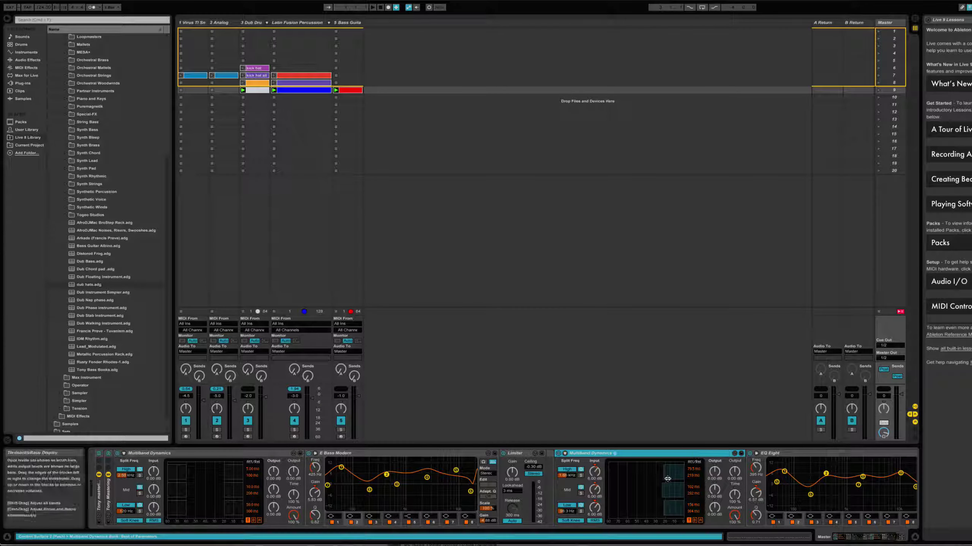
click(230, 455)
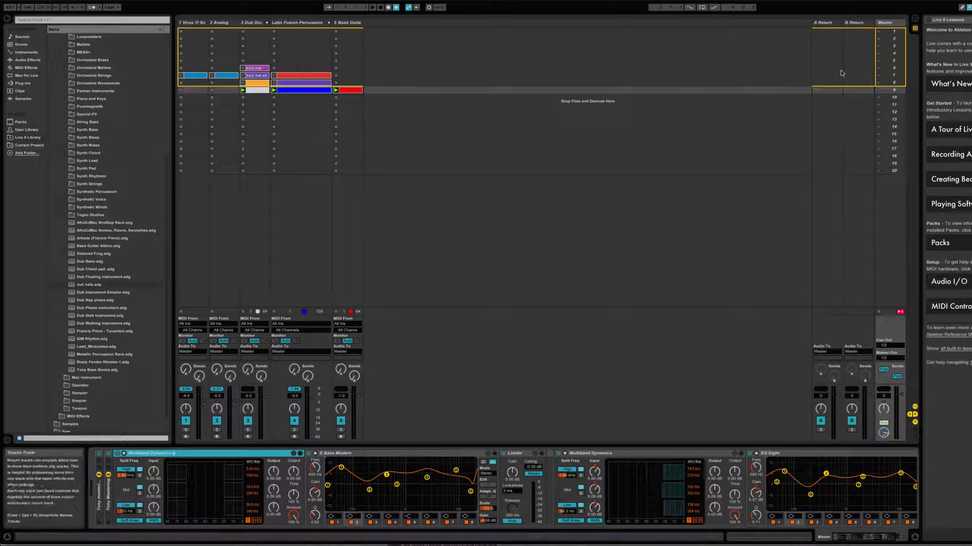
Start playback and watch the Master track's dynamics and EQ devices while the clips play.
click(880, 33)
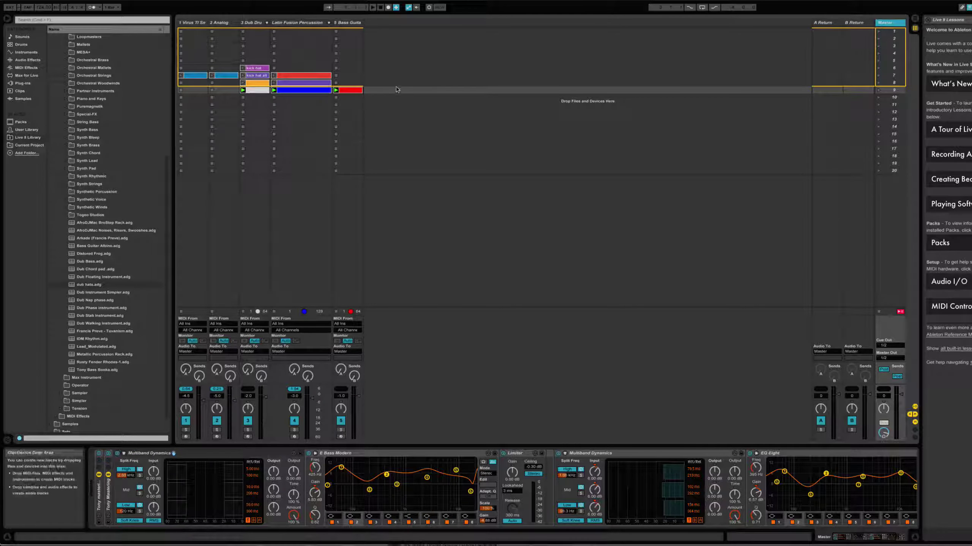
click(341, 91)
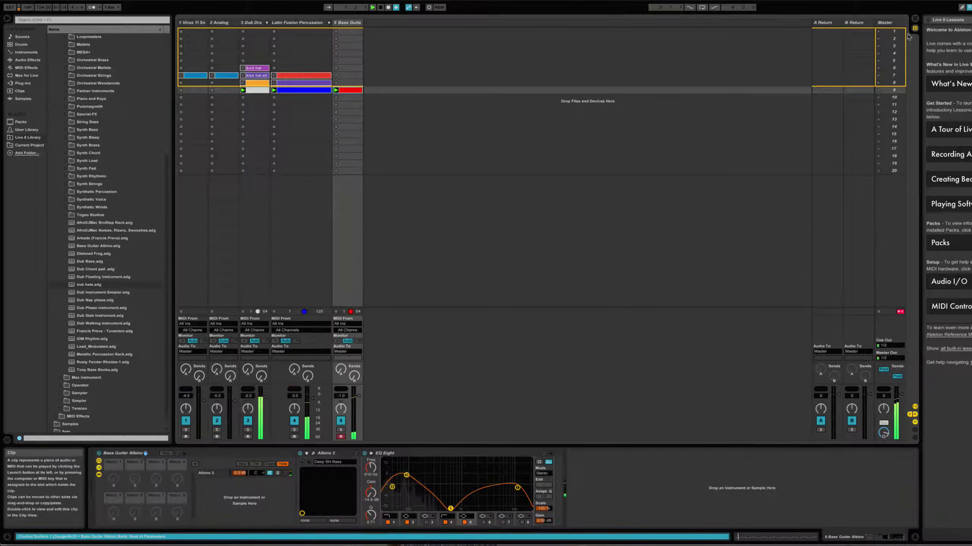
click(898, 23)
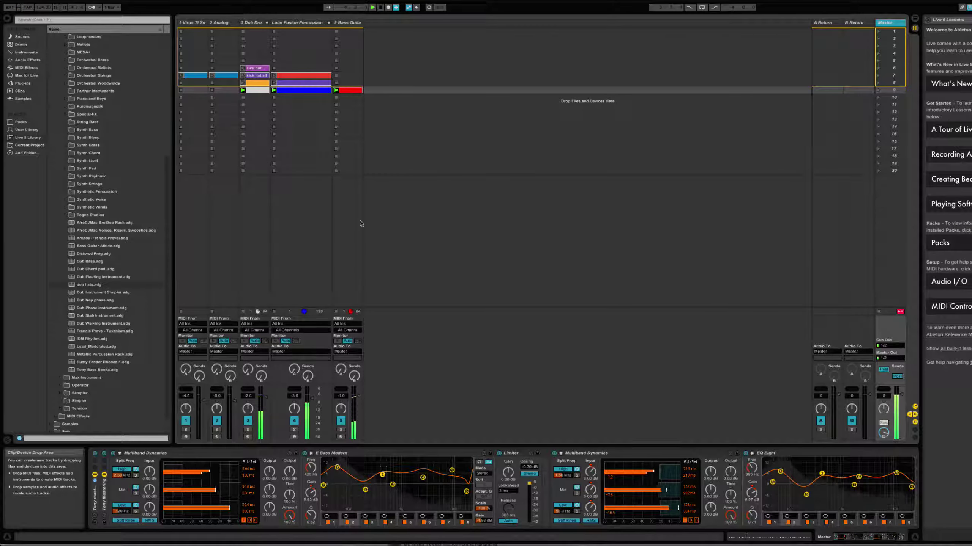
Launch the row 7 kick hat clip on the Dub Drum track and stop the drum, percussion and bass clips.
click(251, 77)
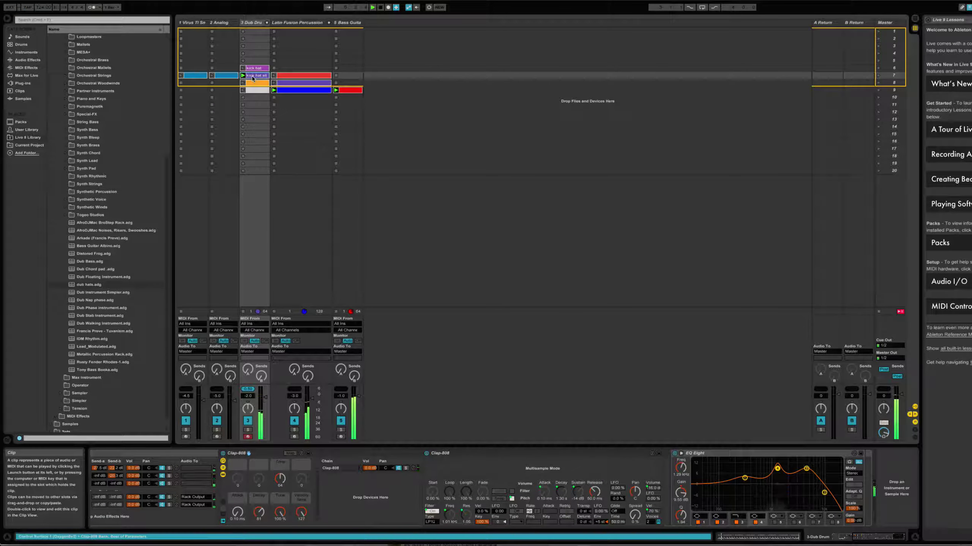
click(243, 314)
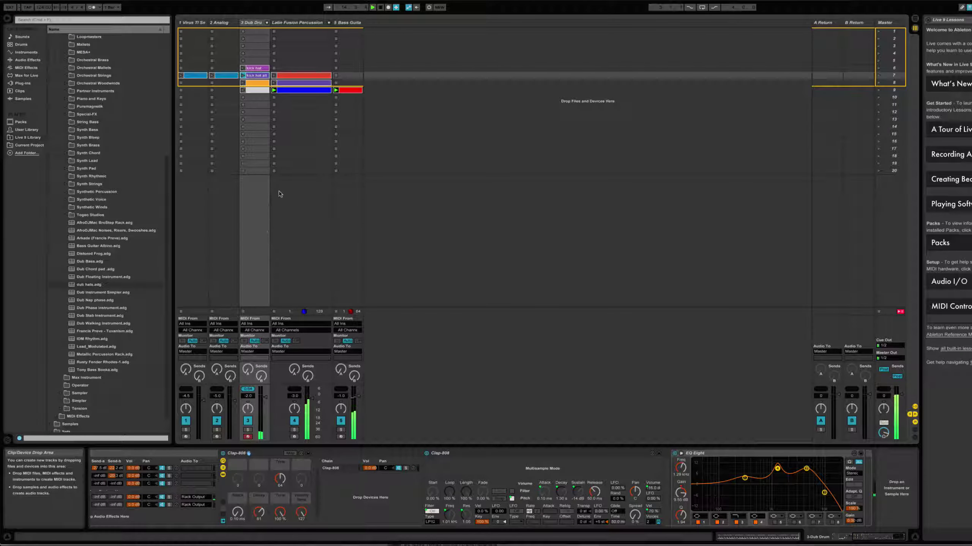
click(276, 313)
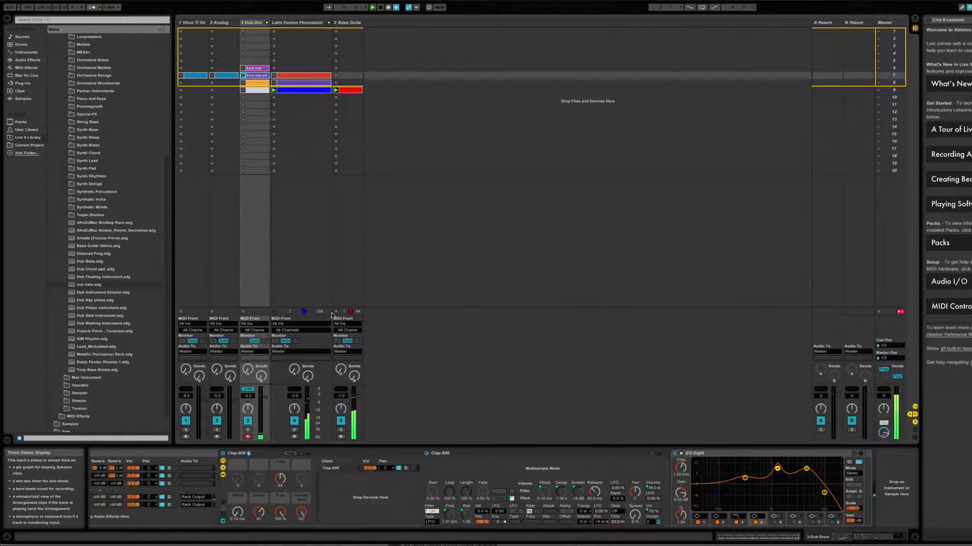
click(336, 314)
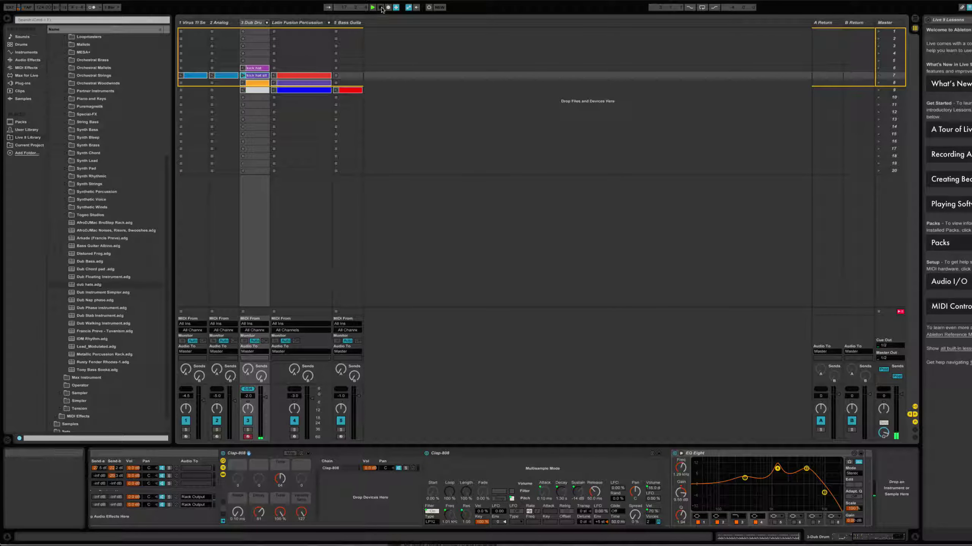
Switch to the Arrangement View, return all tracks to arrangement playback and select the Dub Drum clip there.
click(914, 18)
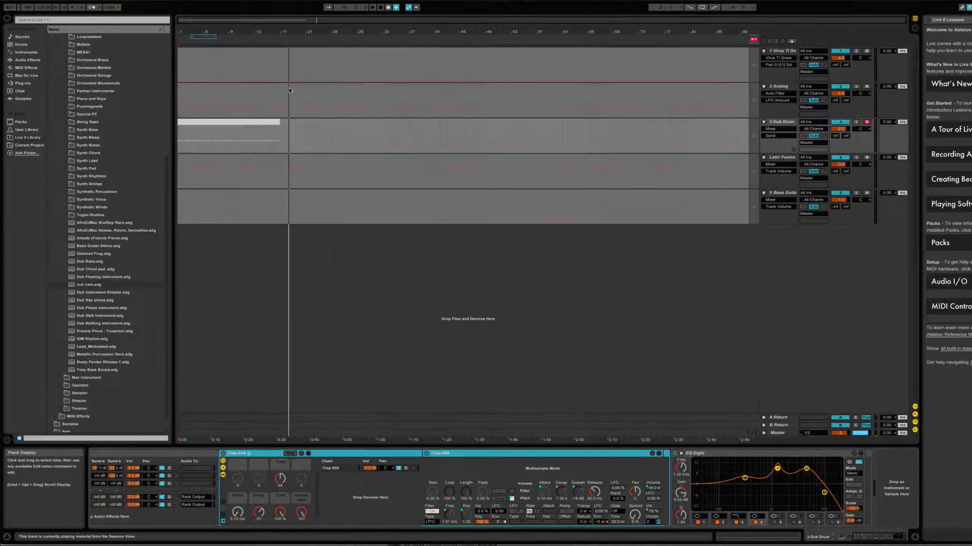
click(344, 85)
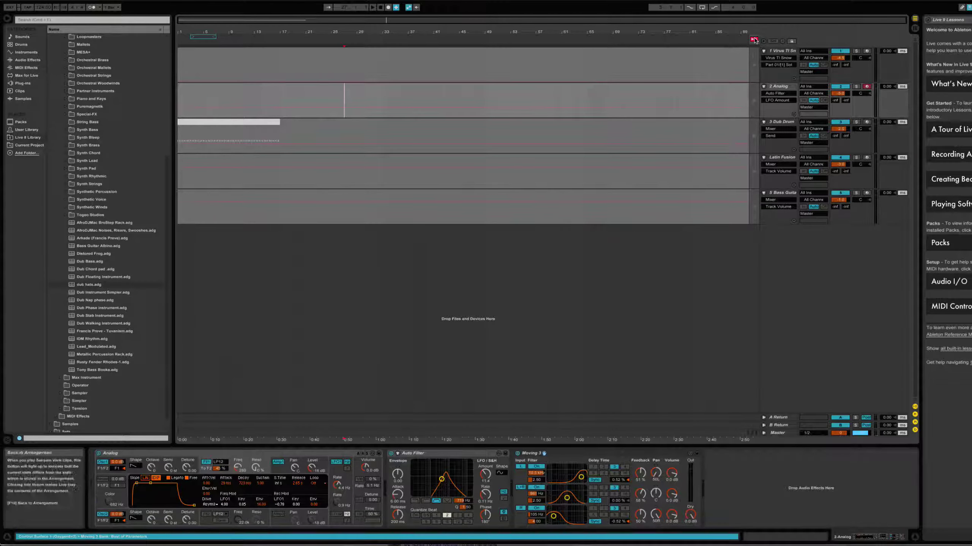
click(753, 39)
click(272, 122)
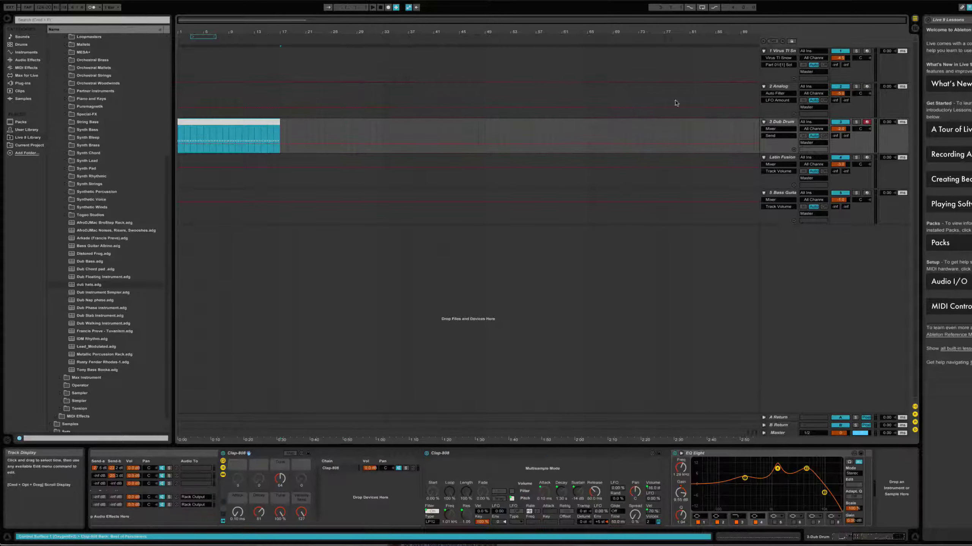
Copy the white Dub Drum clip from the Session View into the arrangement at bar 17, directly after the existing drum clip.
click(914, 29)
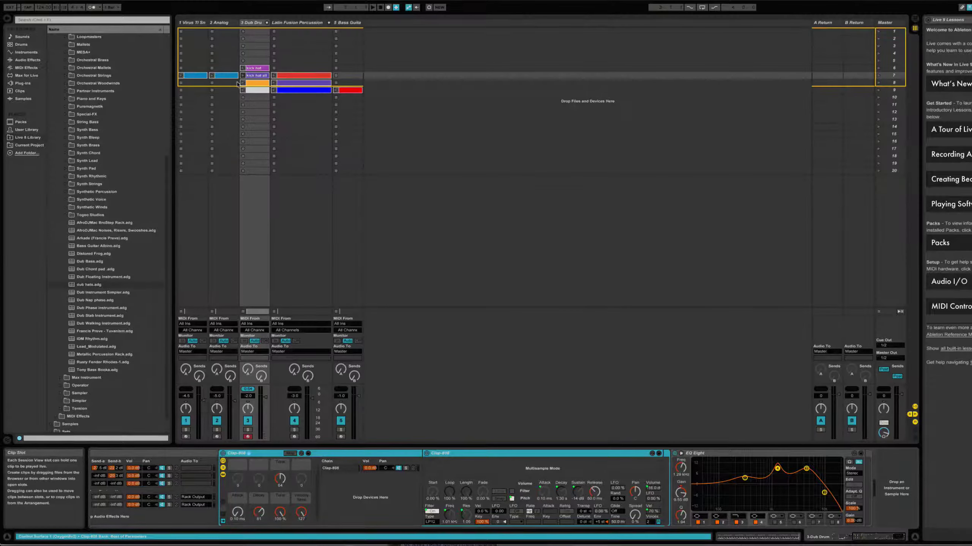
click(255, 85)
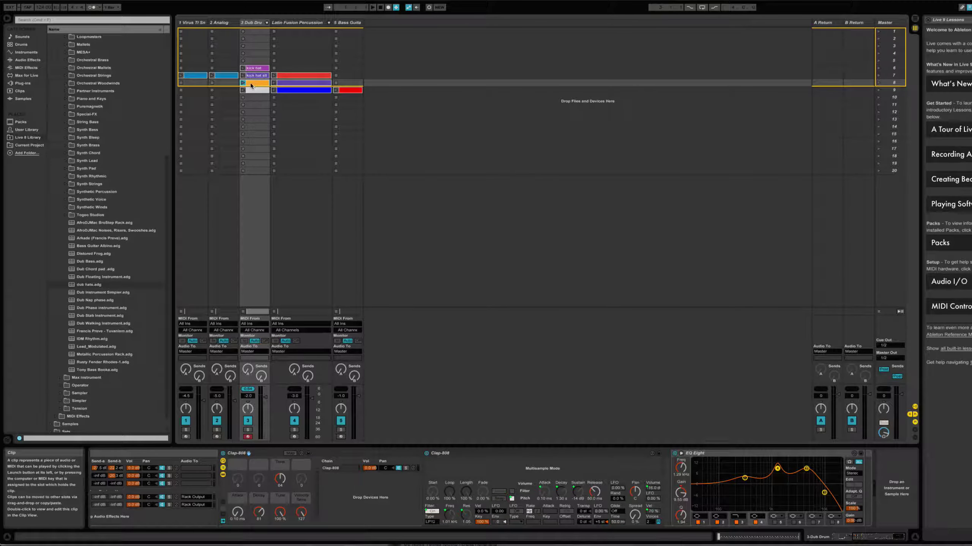
click(250, 91)
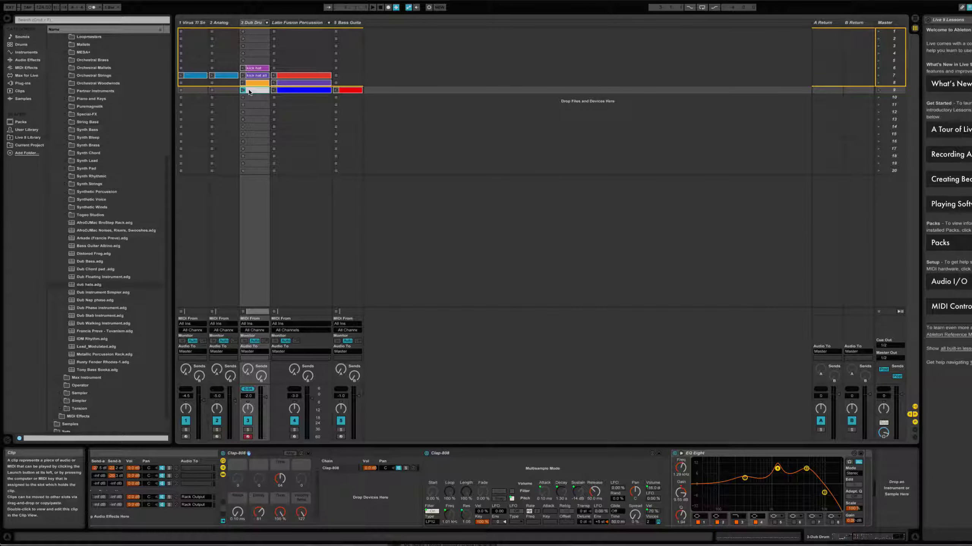
click(914, 18)
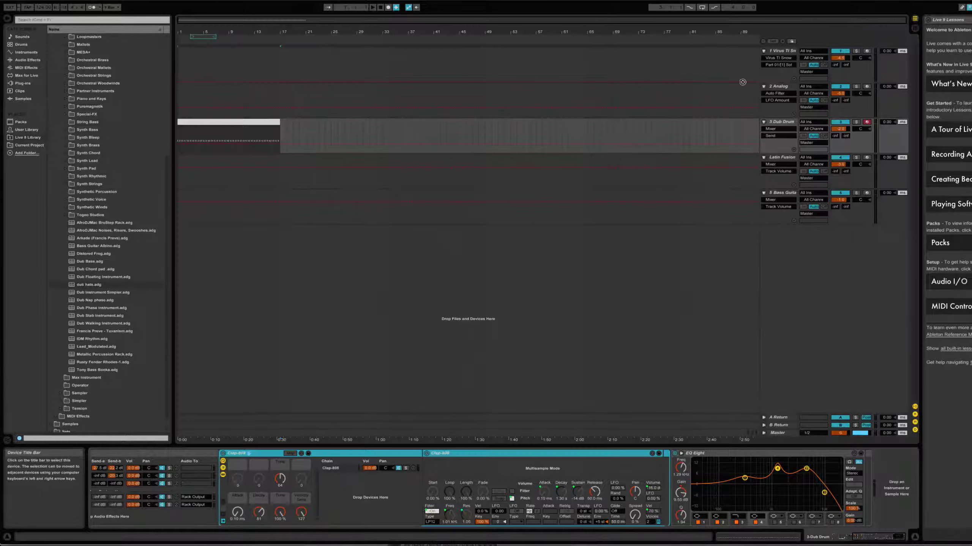
drag(742, 82, 300, 140)
Copy the red Bass Guitar clip from the Session View onto its arrangement track at bar 17.
click(914, 29)
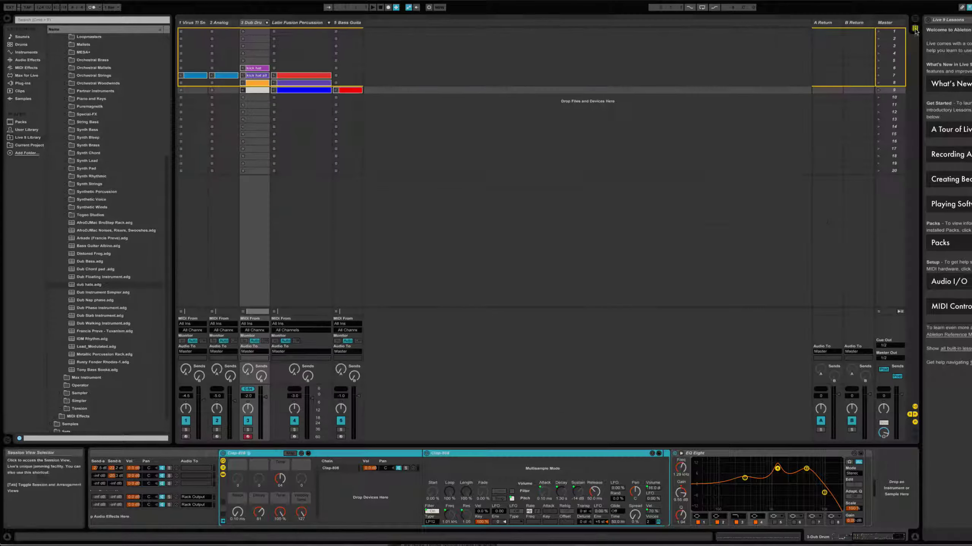
click(351, 92)
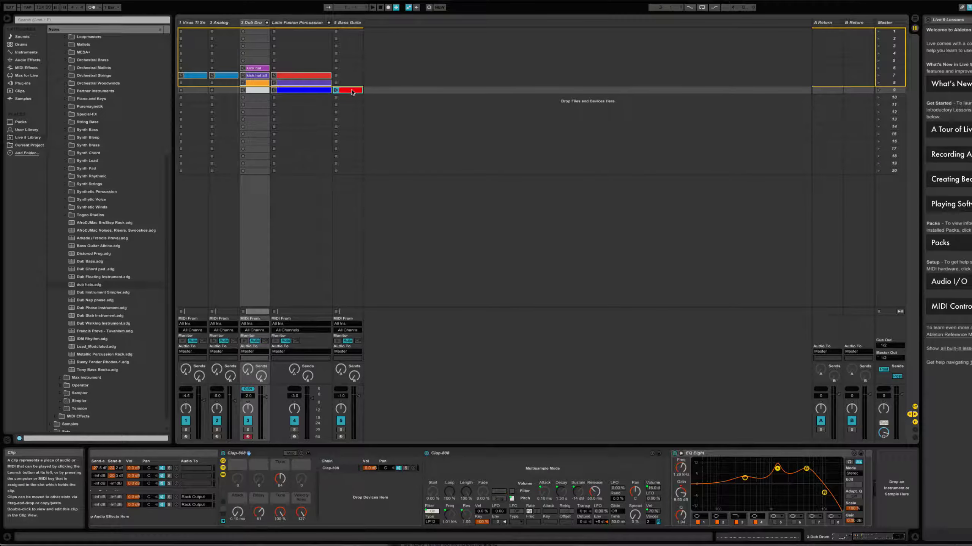
key(Tab)
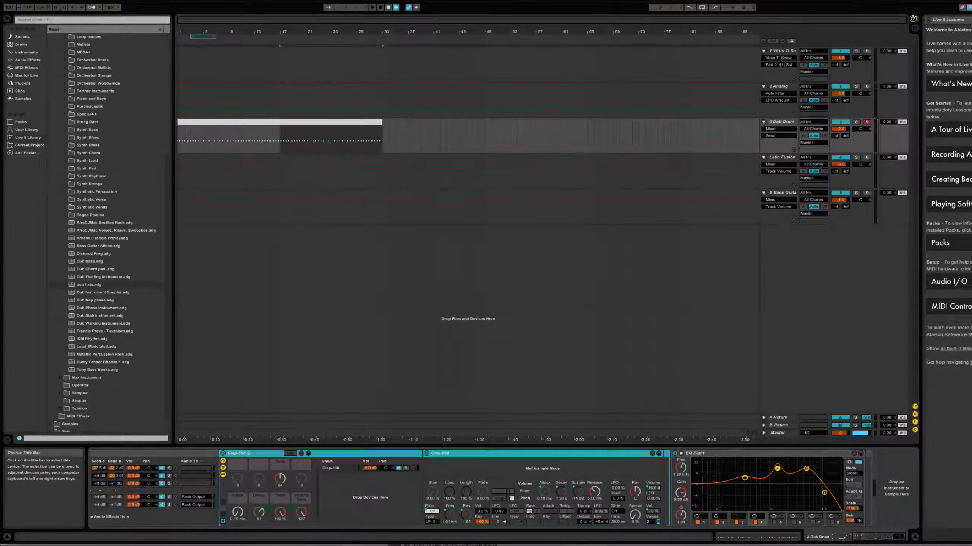
mouse_move(746, 129)
mouse_down()
mouse_move(581, 206)
mouse_move(297, 206)
mouse_move(281, 216)
mouse_up()
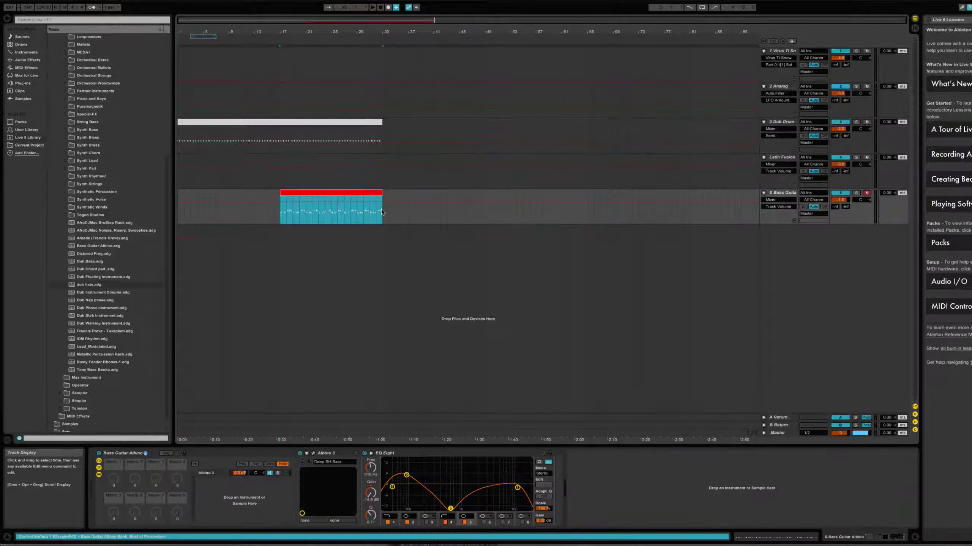
Return to the Session View and examine the notes of the purple and red Latin Fusion Percussion clips.
click(915, 30)
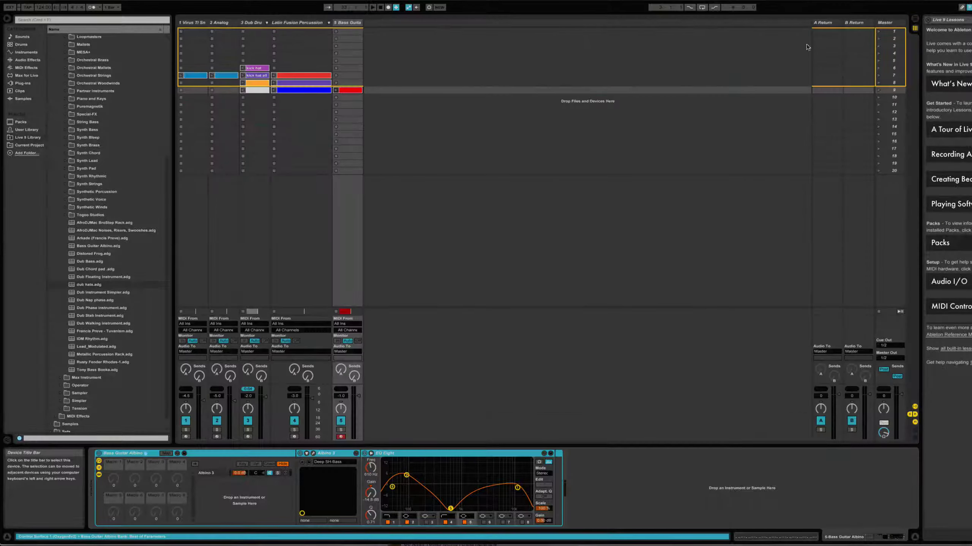
click(308, 78)
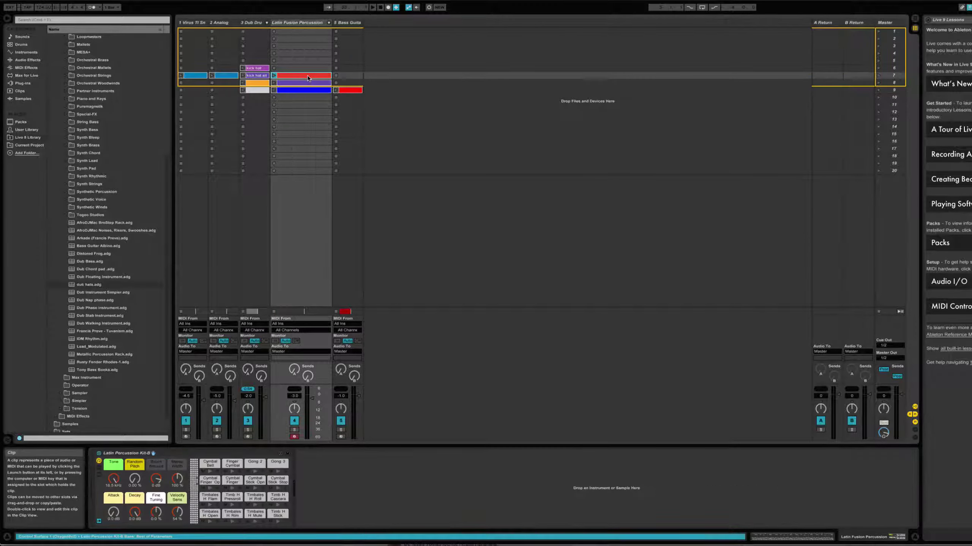
double_click(305, 82)
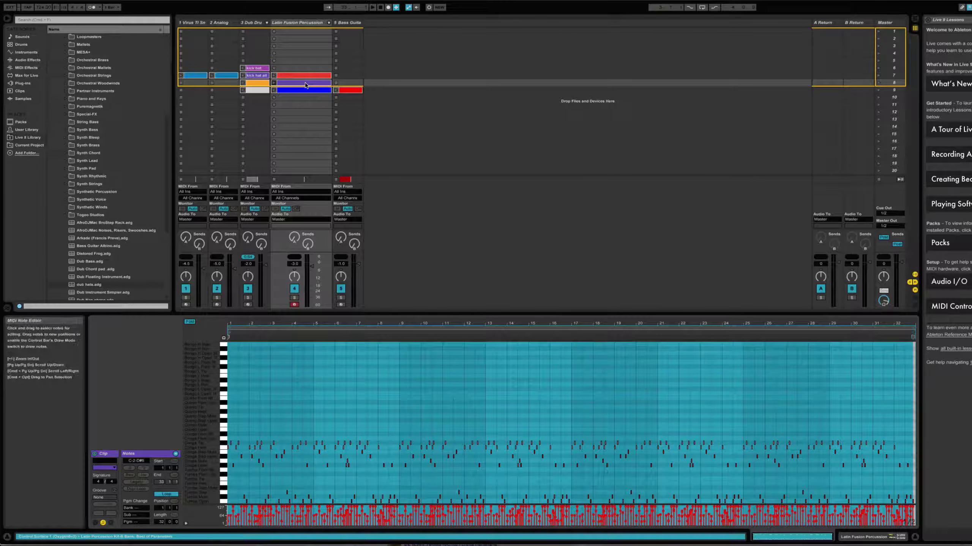
scroll(343, 364, up, 5)
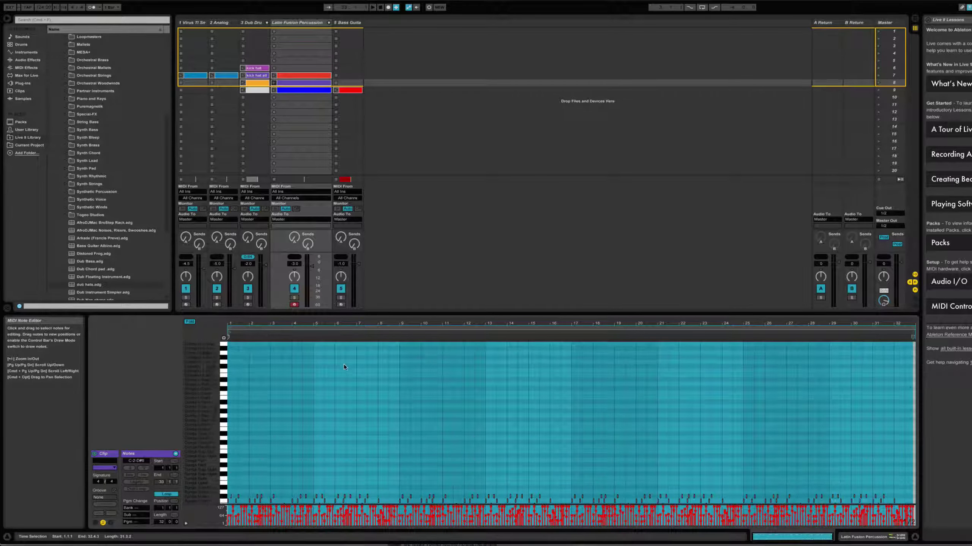
scroll(343, 364, up, 5)
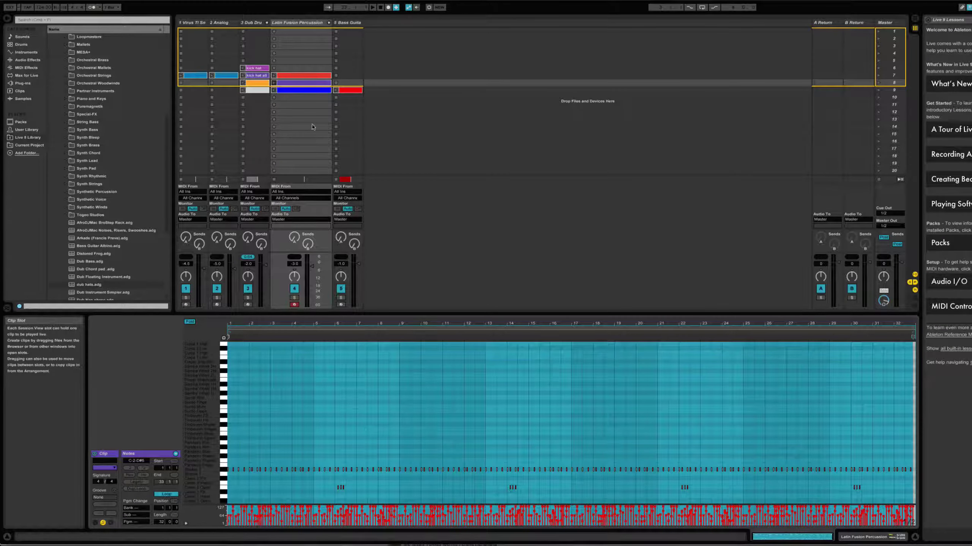
click(300, 77)
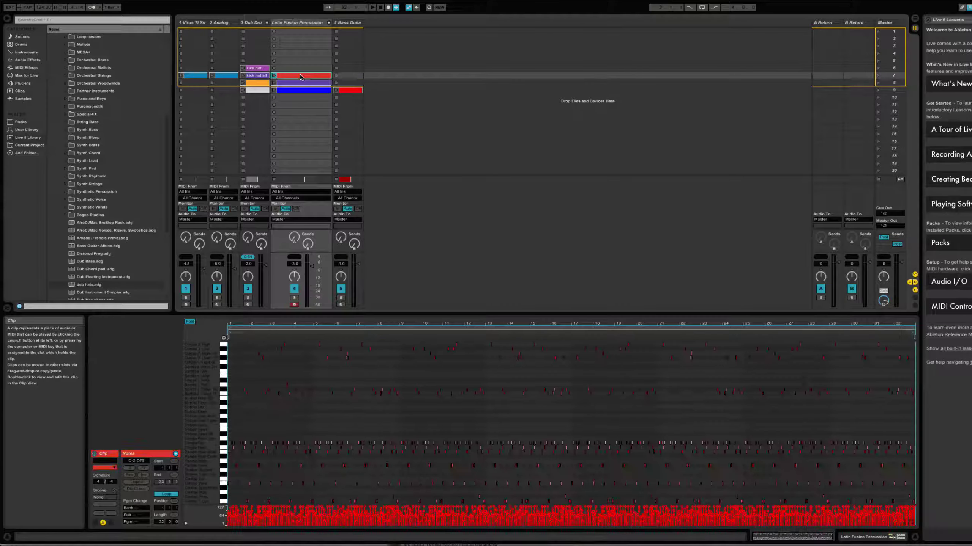
Copy the purple Latin Fusion Percussion clip from the Session View onto its arrangement track at bar 17.
click(357, 397)
key(super+a)
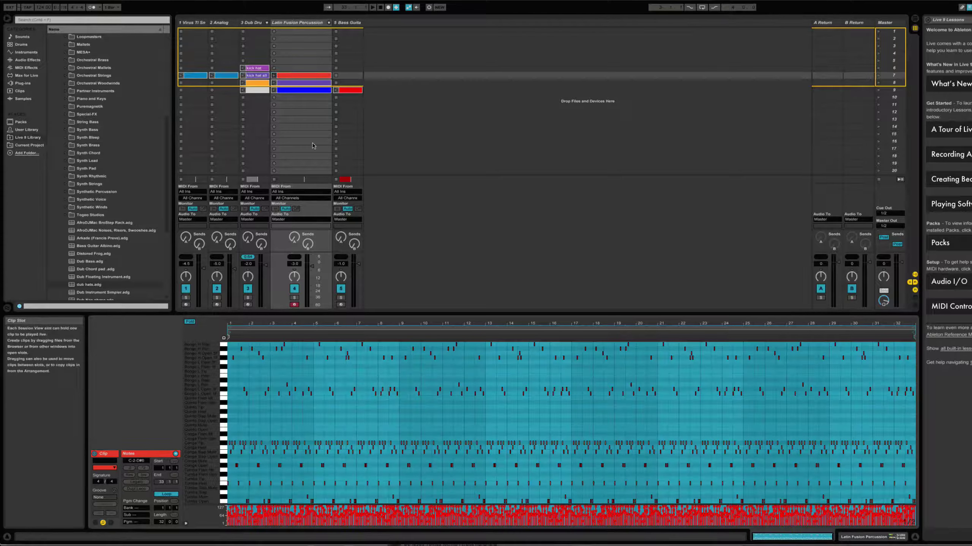
click(304, 83)
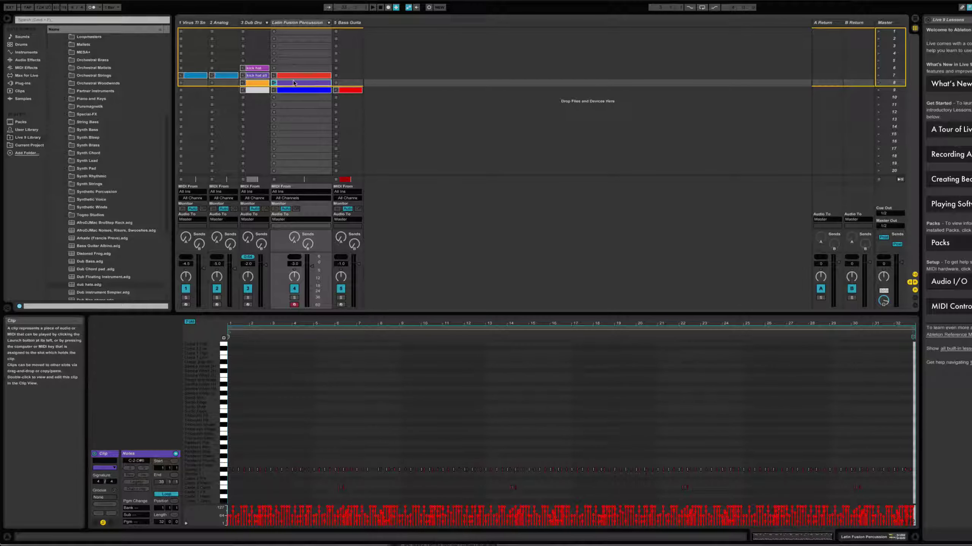
drag(293, 83, 747, 77)
key(Tab)
drag(906, 19, 282, 173)
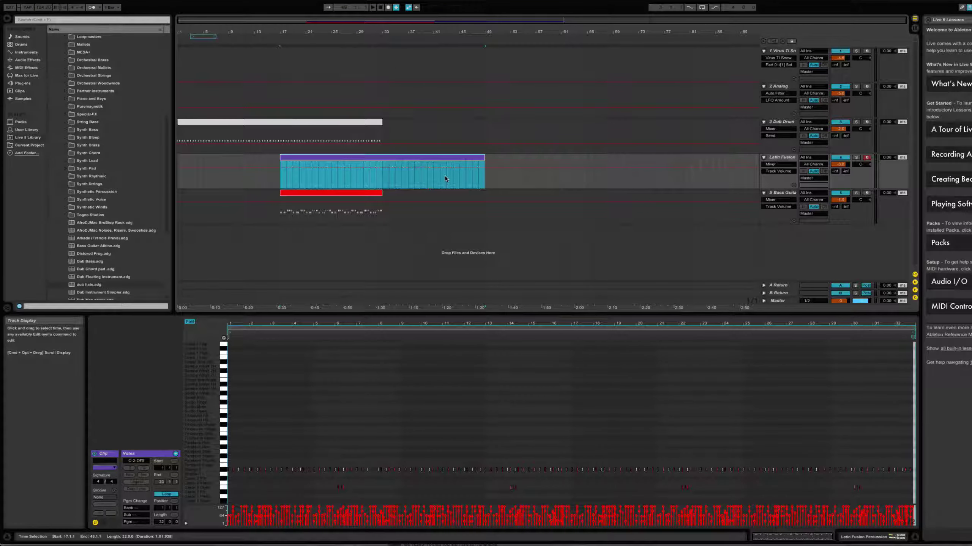
Shorten the purple percussion clip in the arrangement to end at bar 33, level with the Dub Drum and Bass Guitar clips.
click(327, 121)
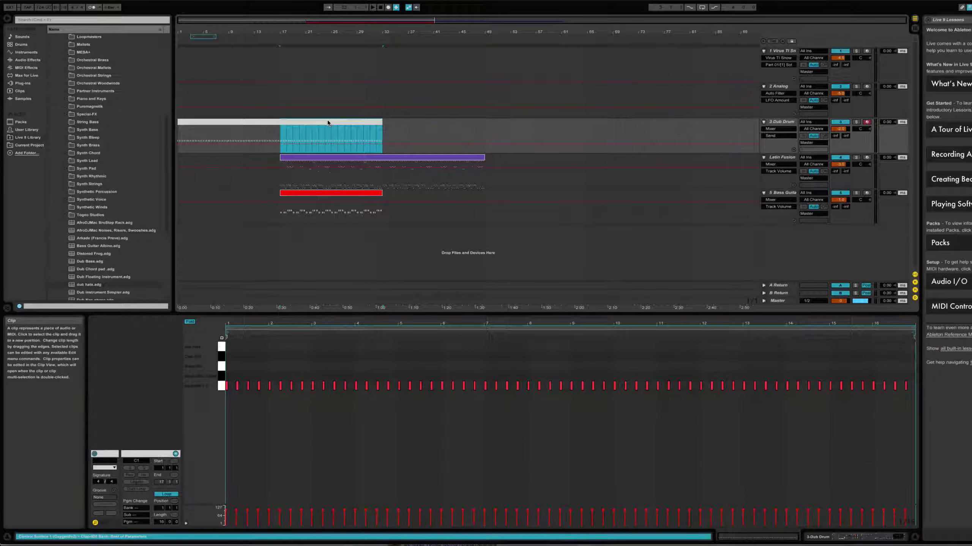
drag(484, 158, 379, 163)
double_click(374, 160)
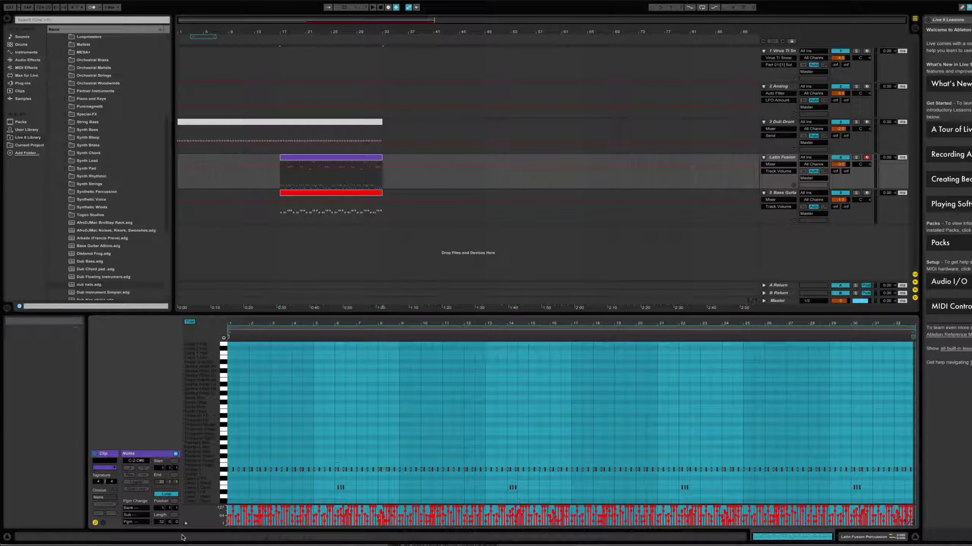
click(161, 522)
drag(161, 522, 159, 521)
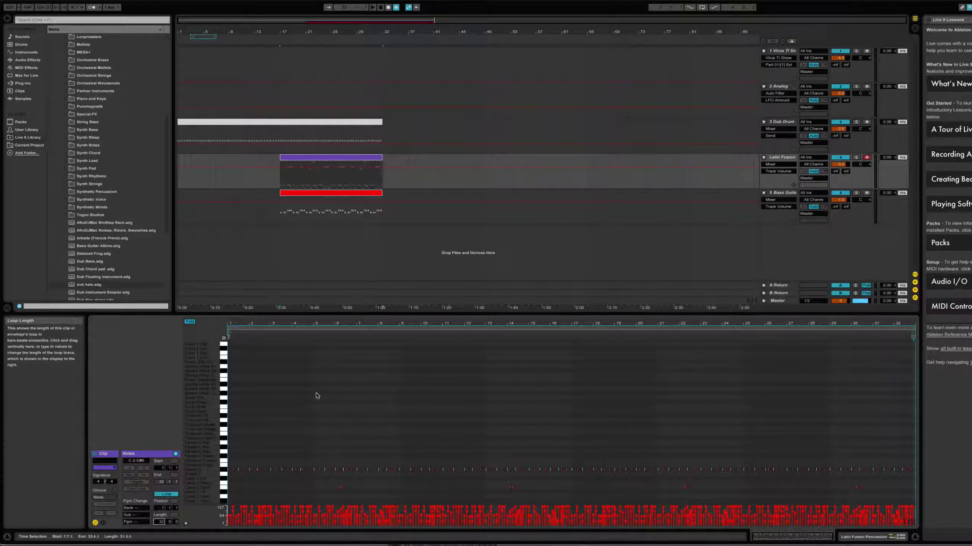
click(347, 161)
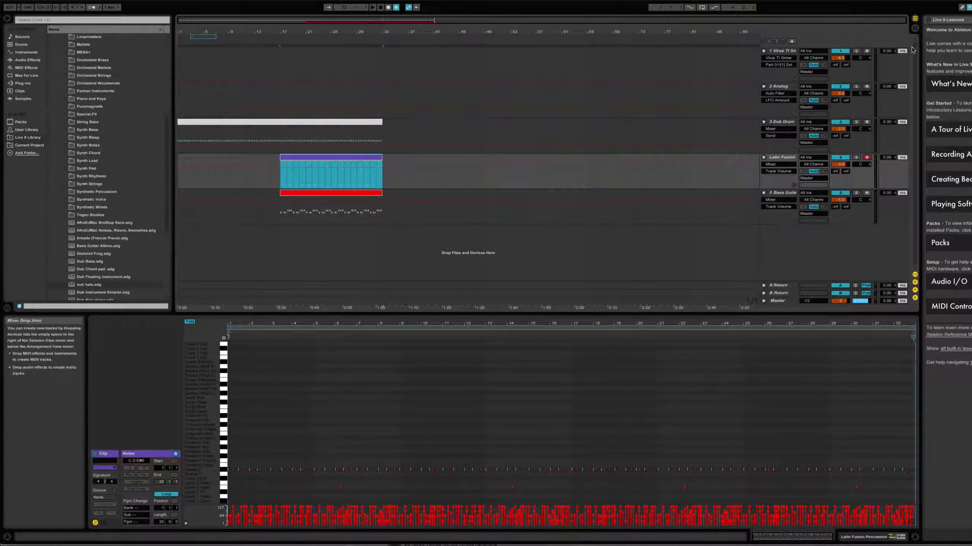
Copy the blue Analog clip from the Session View onto its arrangement track at bar 1.
key(Tab)
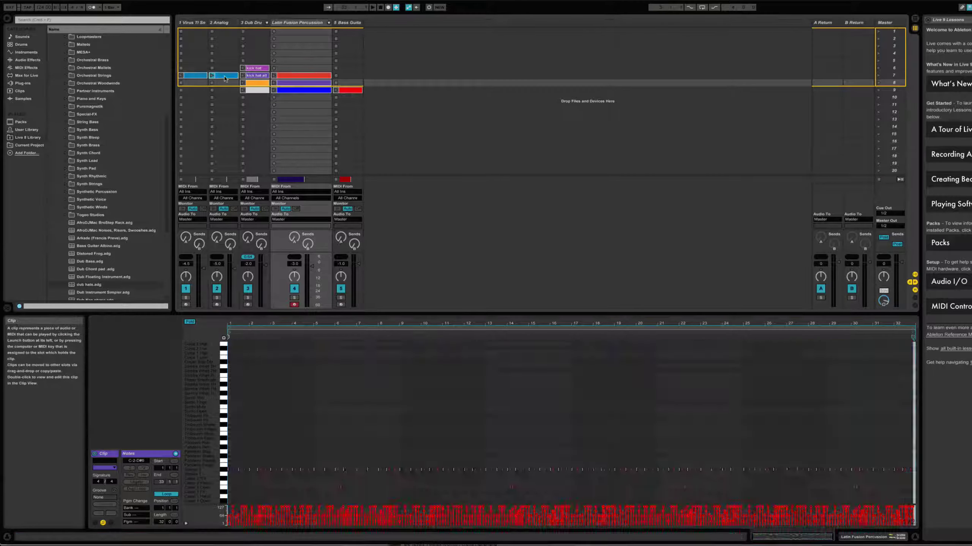
click(225, 77)
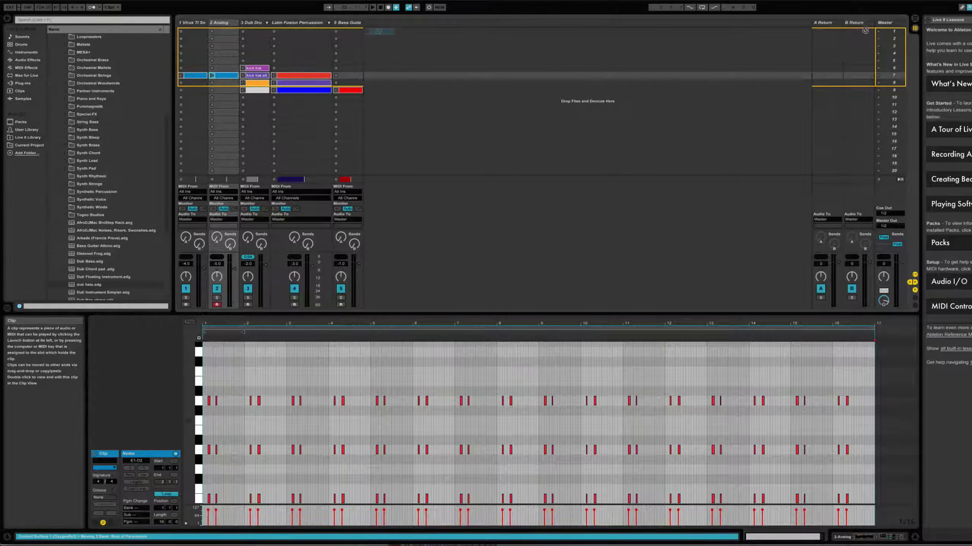
drag(909, 18, 180, 108)
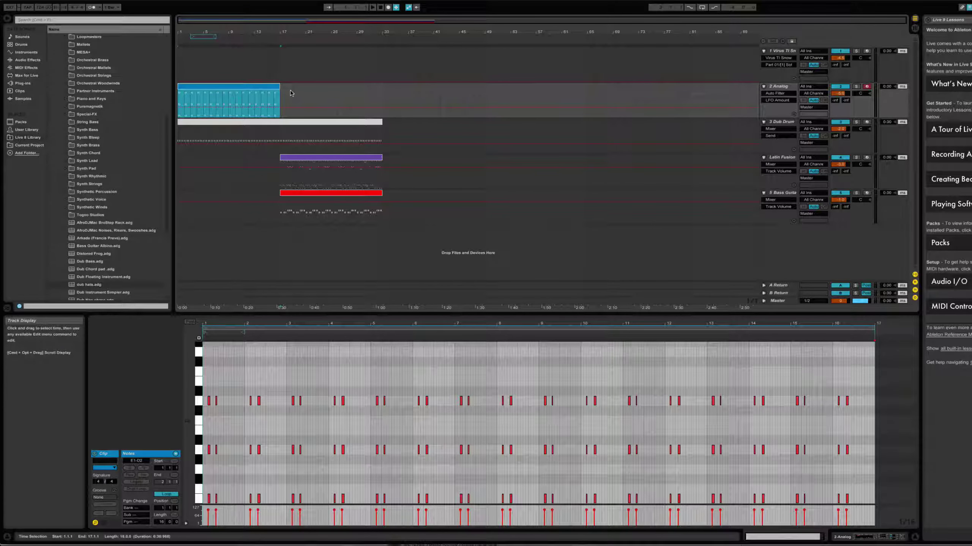
Duplicate the Analog clip repeatedly along its arrangement track until the copies reach bar 241.
key(super+d)
key(super+d)
key(super+d)
key(super+d)
key(super+d)
key(super+d)
key(super+d)
key(super+d)
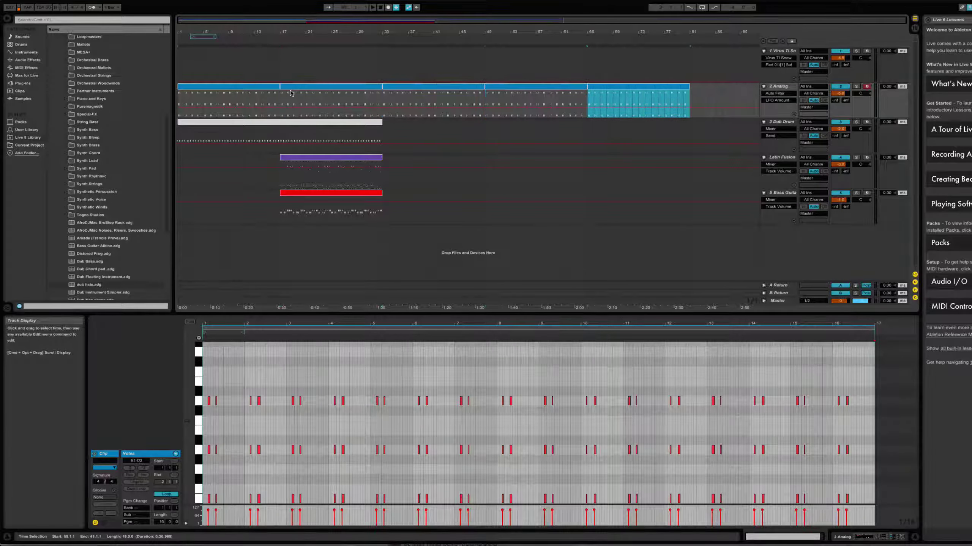
key(super+d)
key(super+d)
key(super+d)
key(super+d)
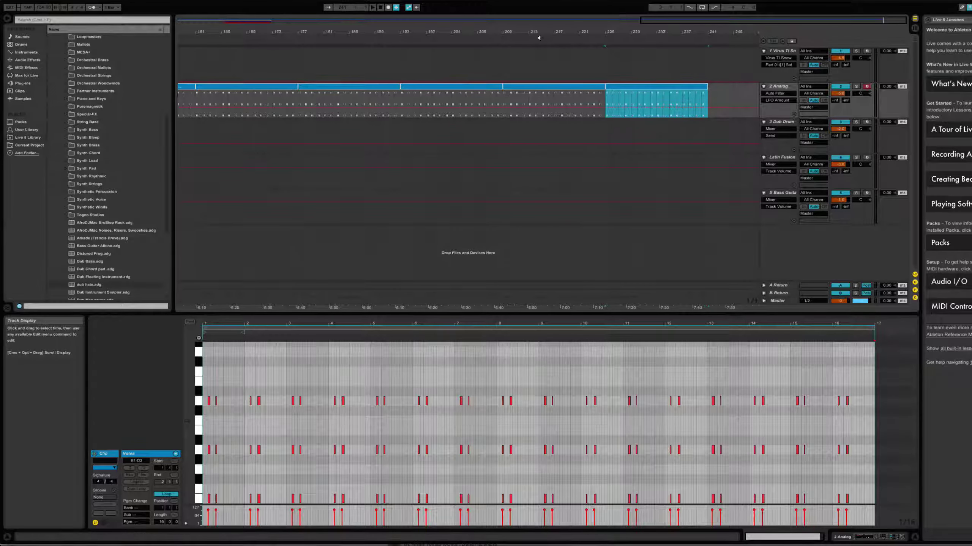
drag(676, 20, 676, 2)
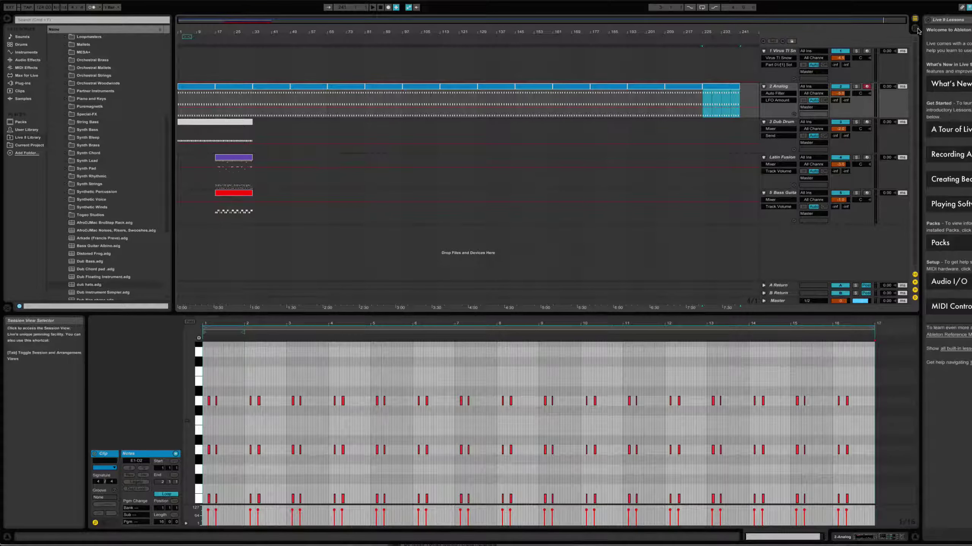
Copy the blue Virus TI Snow clip from the Session View to arrangement bar 17 and move the synth window off the tracks.
key(Tab)
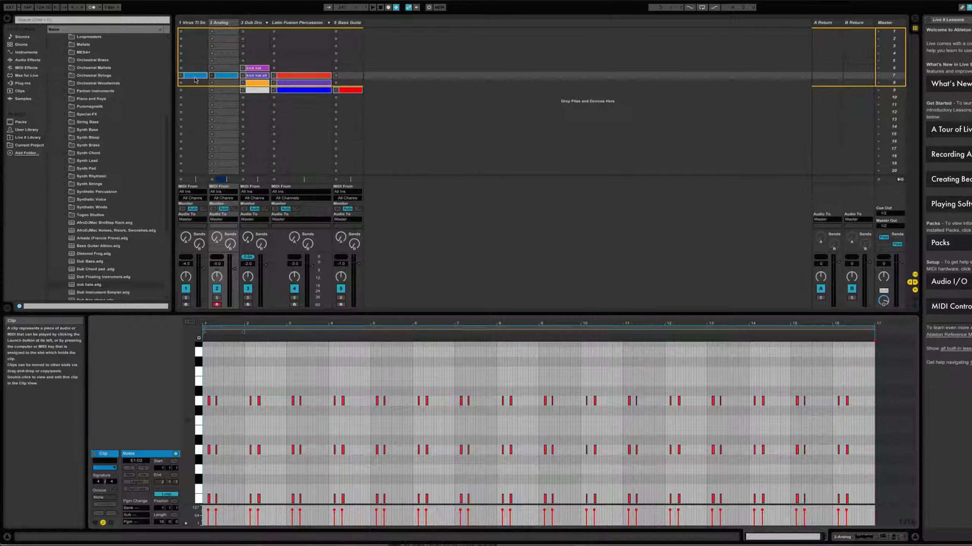
drag(195, 75, 605, 56)
mouse_move(881, 28)
mouse_down()
mouse_move(913, 20)
mouse_move(480, 61)
mouse_move(219, 70)
mouse_up()
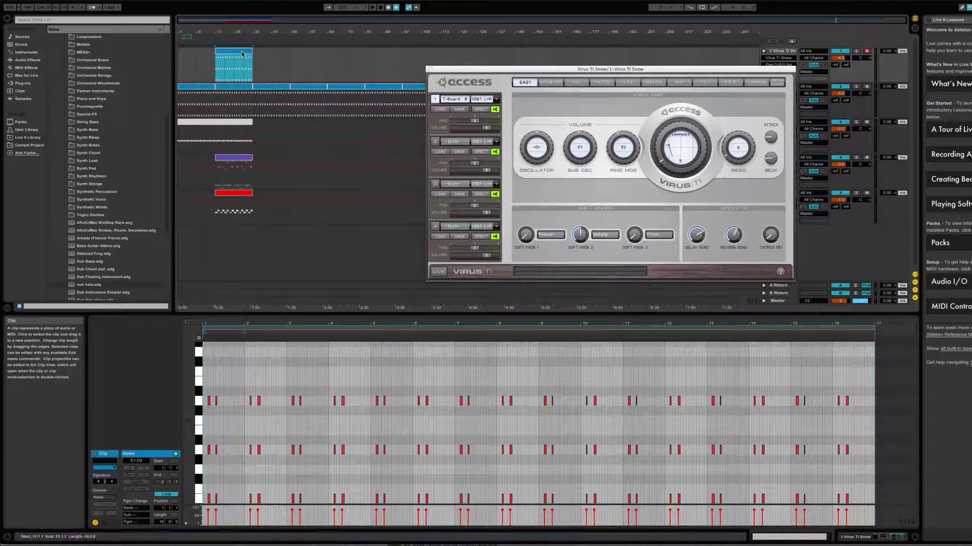
drag(459, 71, 459, 157)
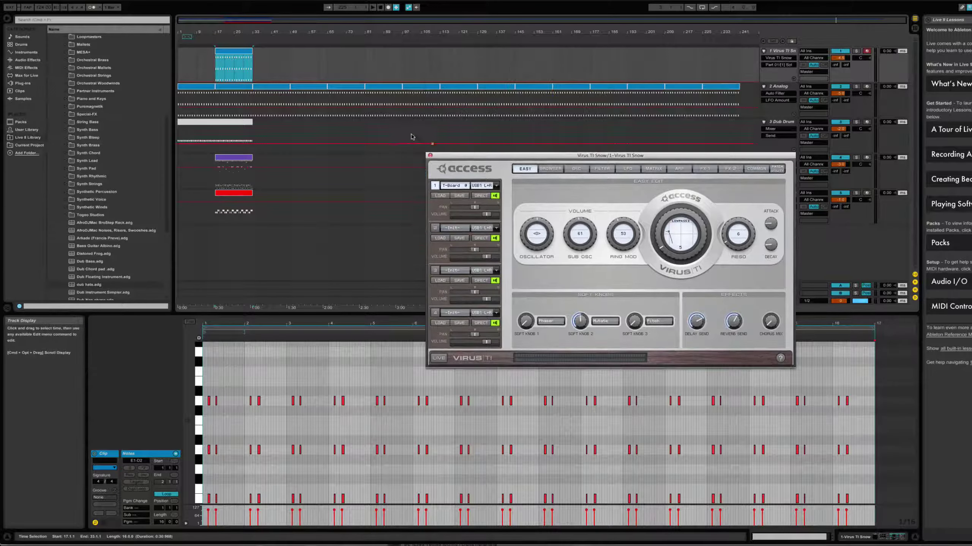
Duplicate the Virus TI Snow clip repeatedly up to bar 241, matching the Analog track, and move the synth window below the tracks.
click(241, 52)
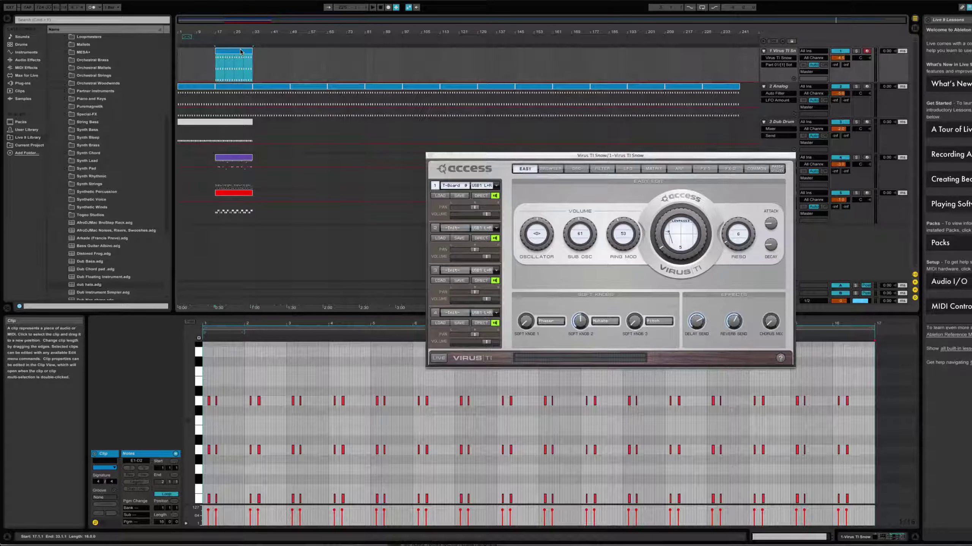
key(ctrl+d)
key(ctrl+d)
key(ctrl+d)
key(ctrl+d)
key(ctrl+d)
key(ctrl+d)
key(ctrl+d)
key(ctrl+d)
key(ctrl+d)
key(ctrl+d)
key(ctrl+d)
key(ctrl+d)
key(ctrl+d)
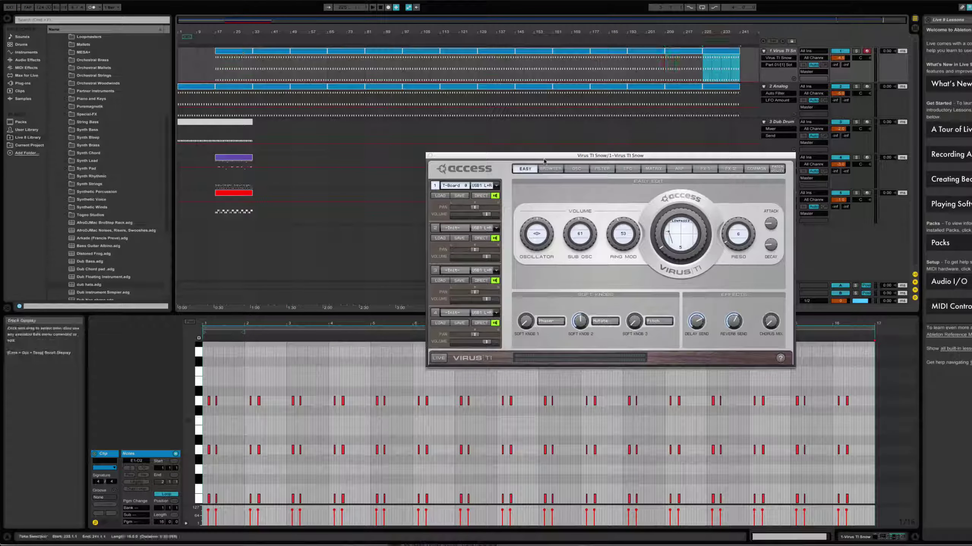
drag(544, 156, 540, 291)
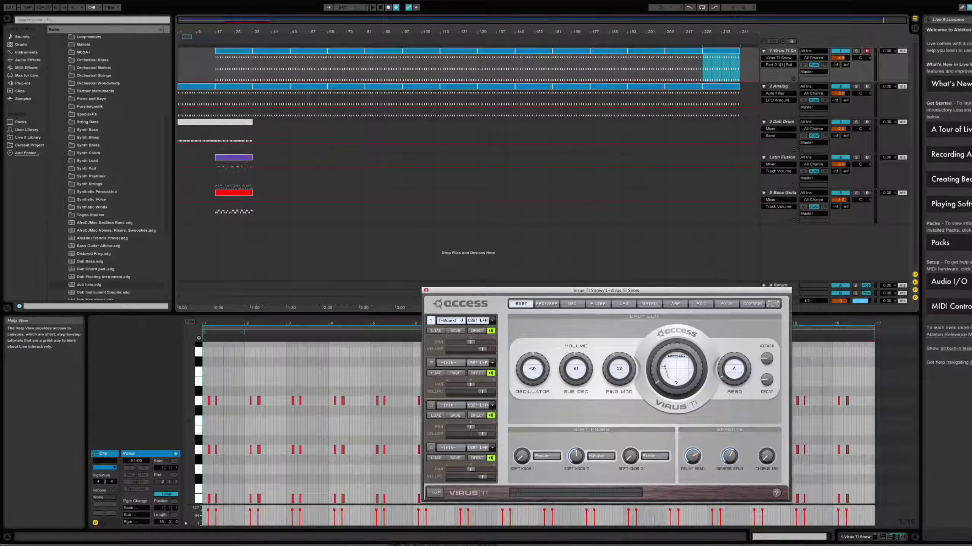
In the Session View, audition the white, orange, kick hat alt and kick hat clips of the Dub Drum track.
key(Tab)
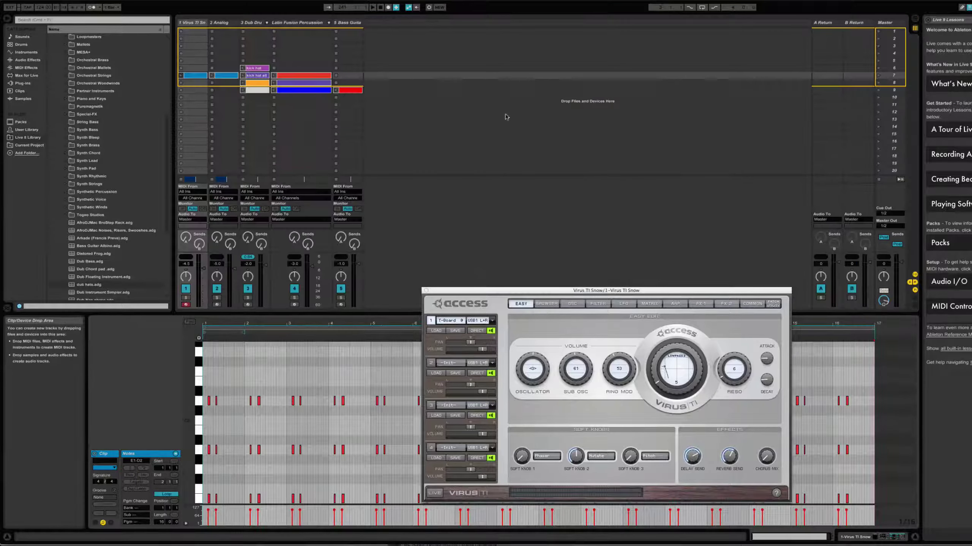
click(243, 91)
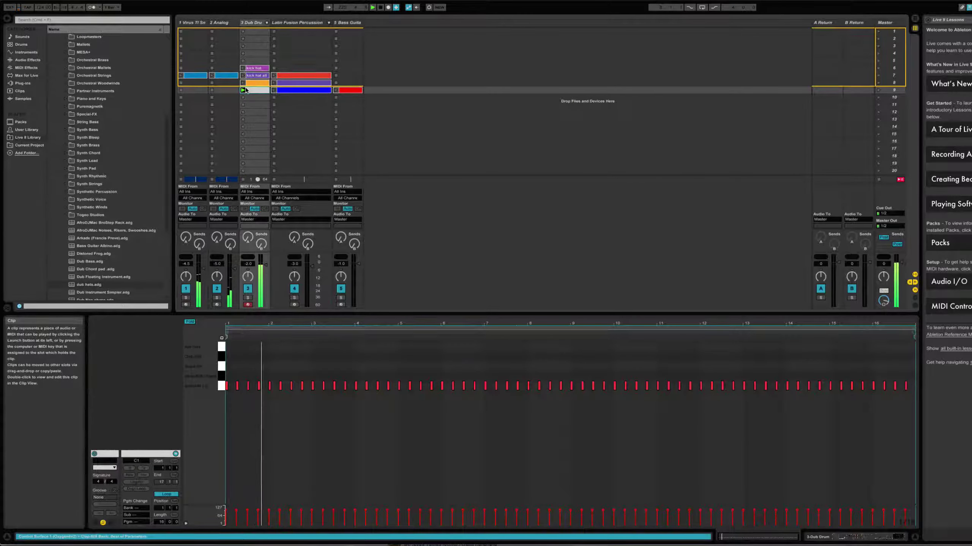
click(243, 83)
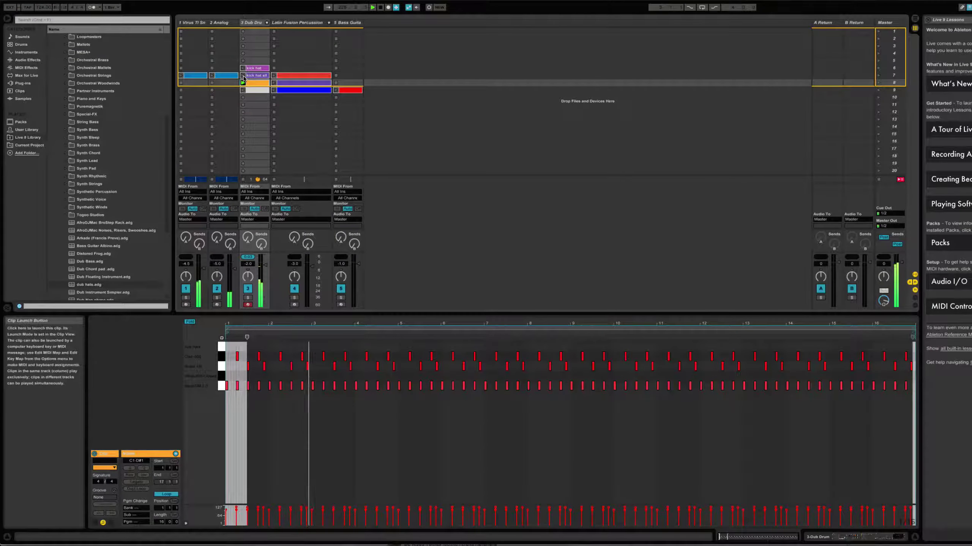
click(245, 77)
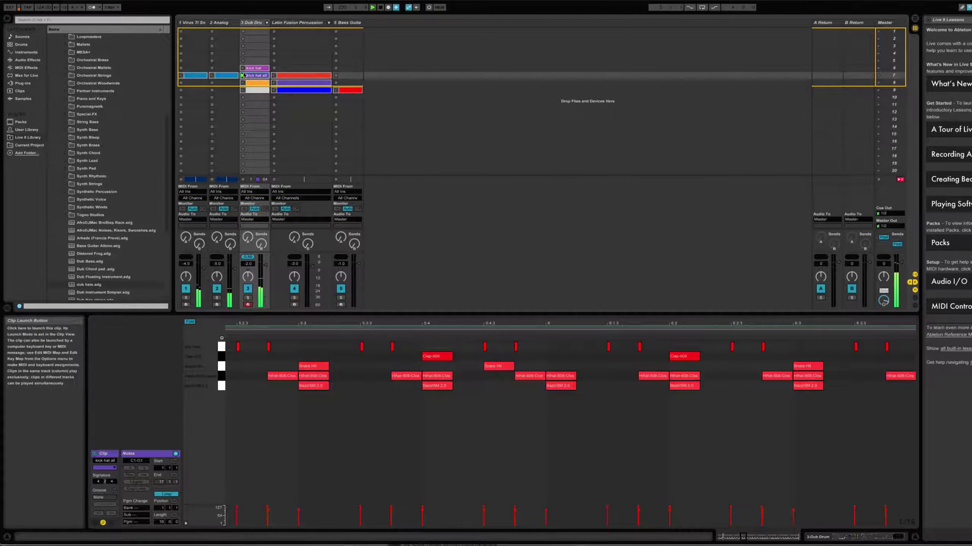
click(245, 69)
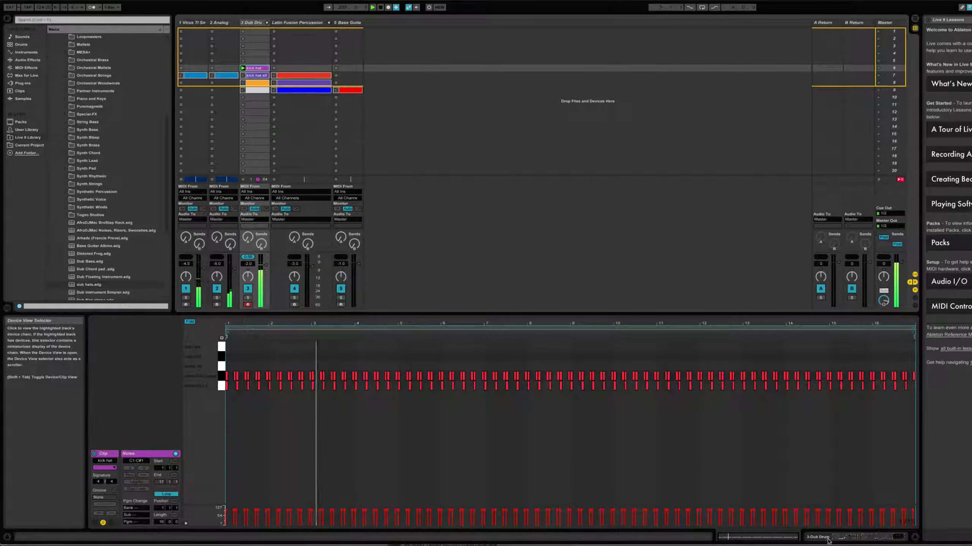
click(245, 77)
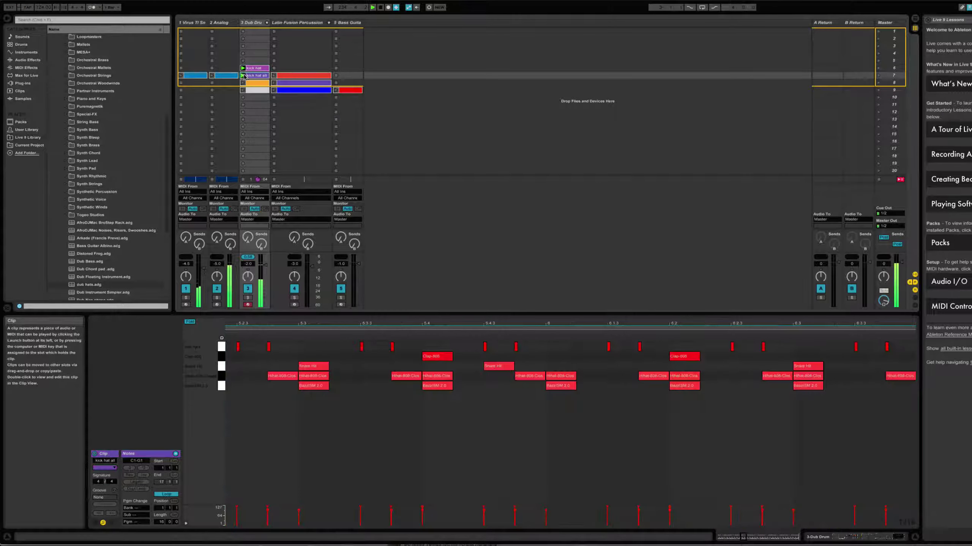
click(243, 91)
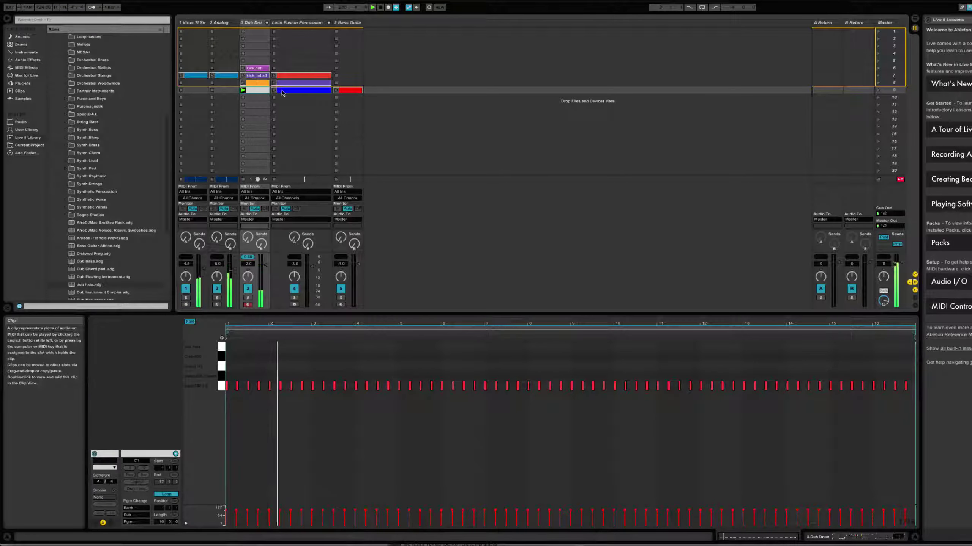
Return to the Arrangement View, restore arrangement playback for all tracks and play the song from the beginning.
key(Tab)
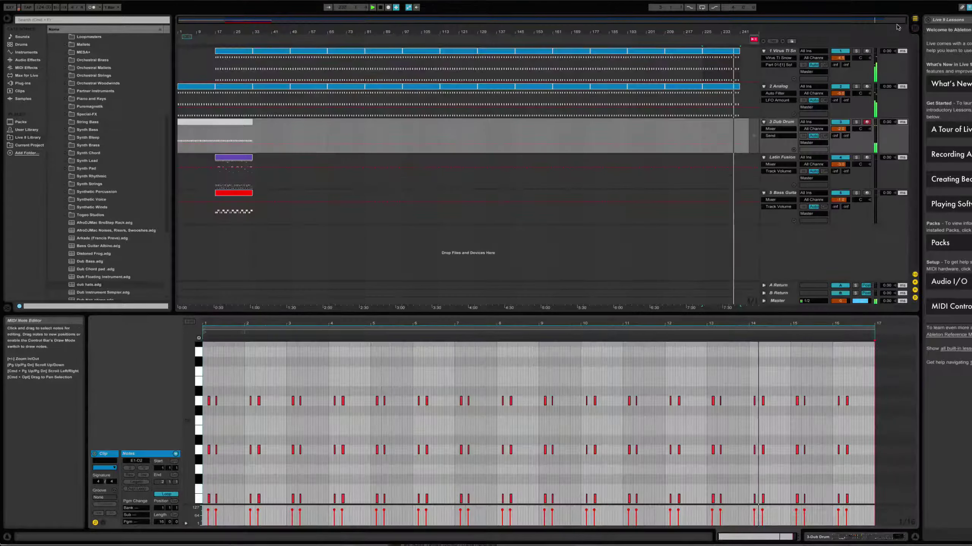
click(756, 40)
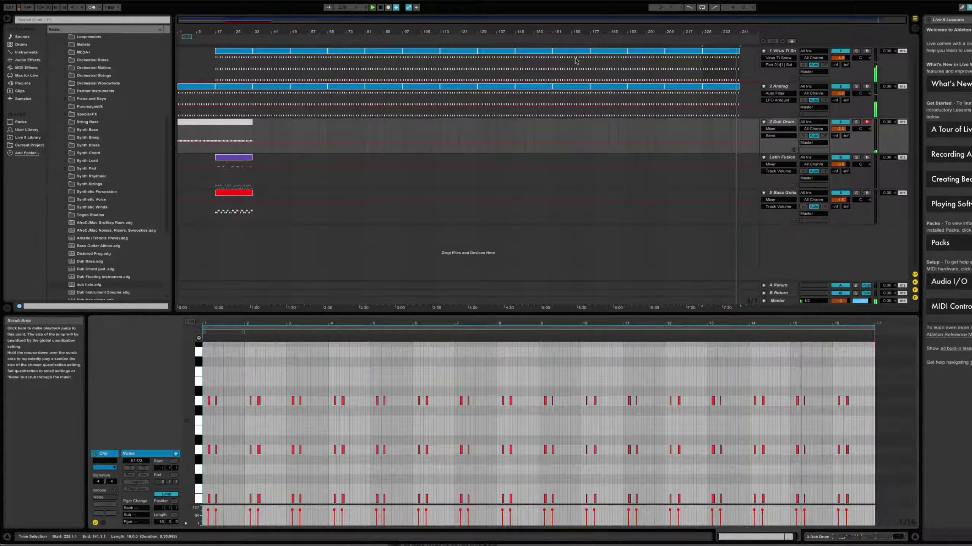
double_click(380, 7)
click(374, 7)
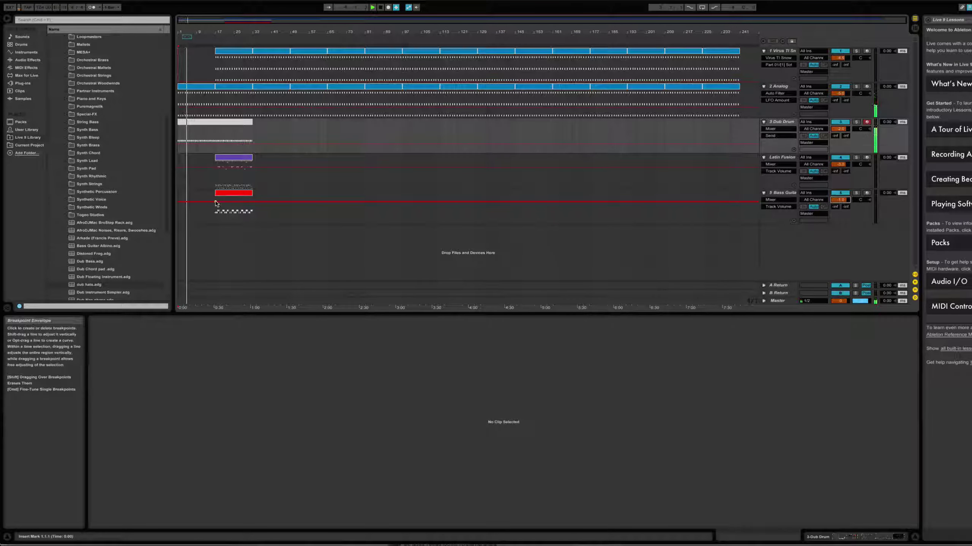
Automate the Bass Guitar track volume to fade in from silence at bar 17 to its full level at bar 33.
click(251, 202)
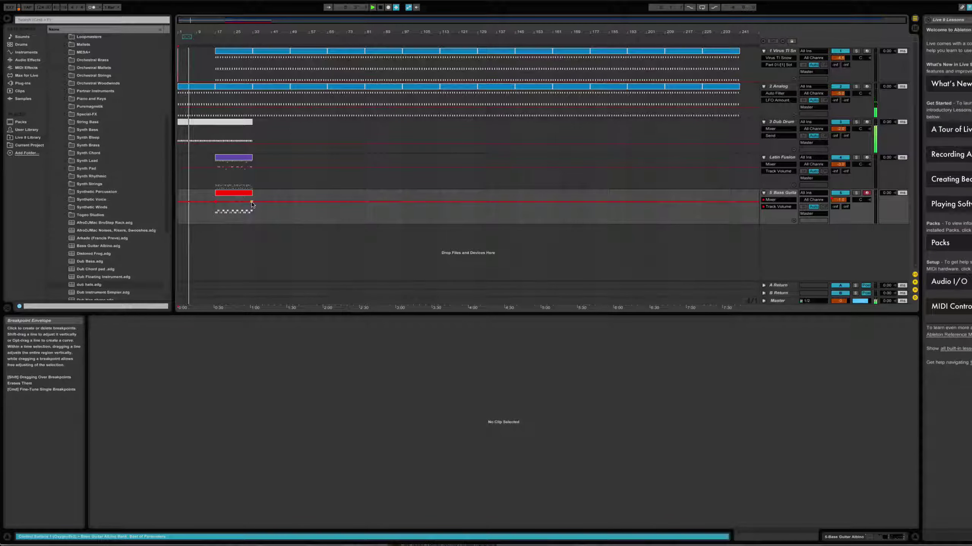
click(215, 202)
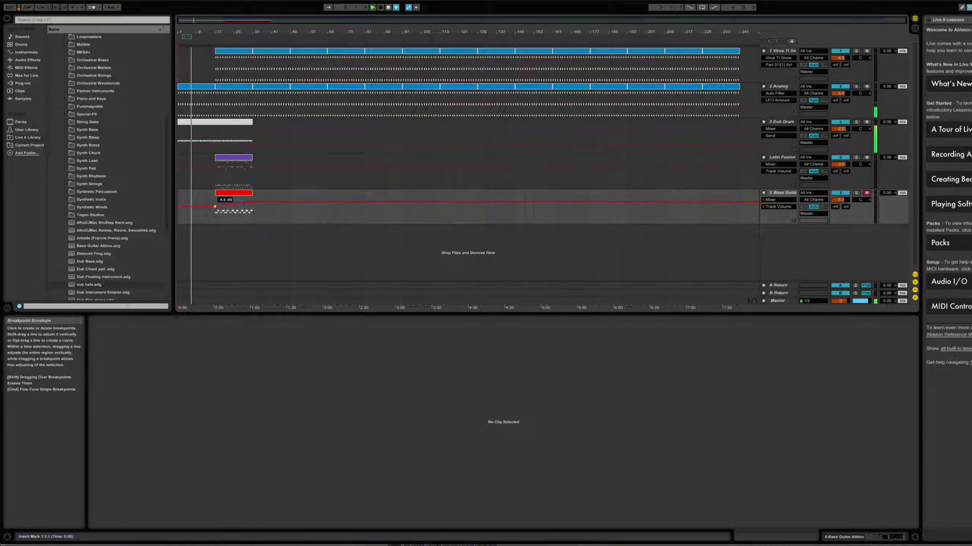
drag(215, 207, 216, 223)
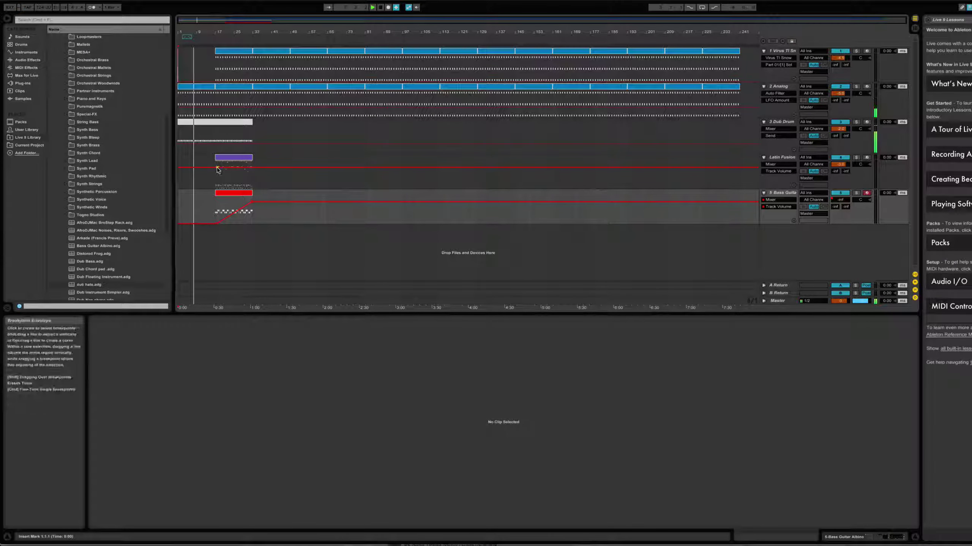
Automate the Latin Fusion track volume to fade in from silence at bar 17 to full level partway through its clip, and reopen the Session View.
click(228, 170)
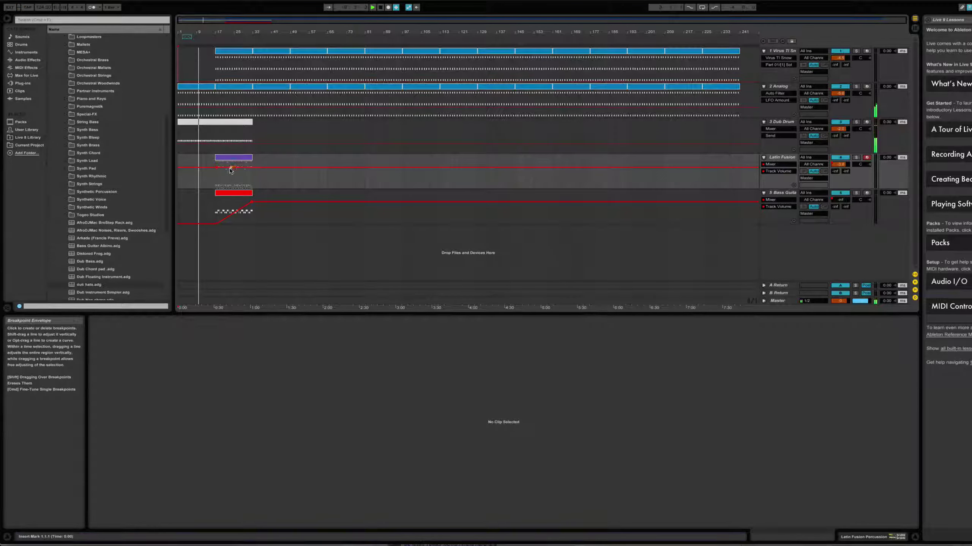
drag(216, 169, 217, 181)
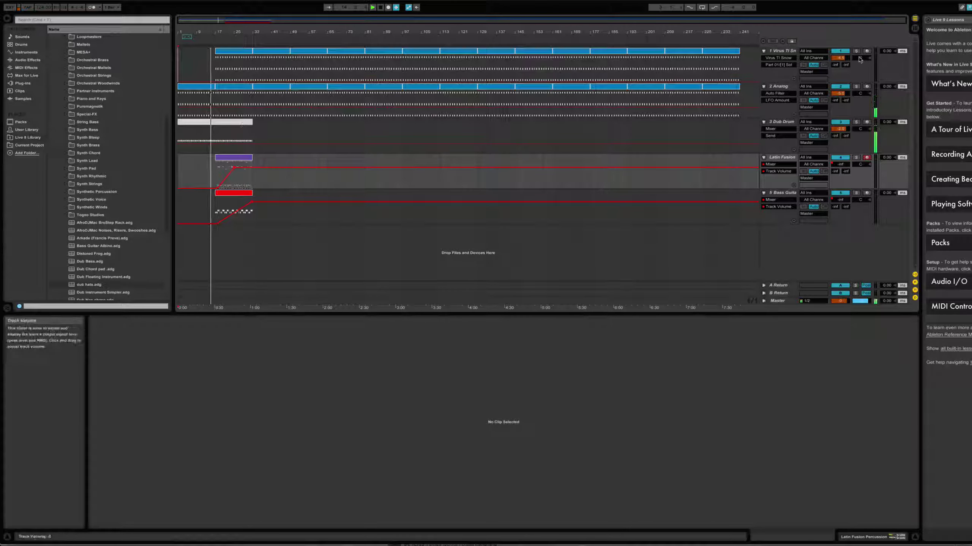
click(914, 28)
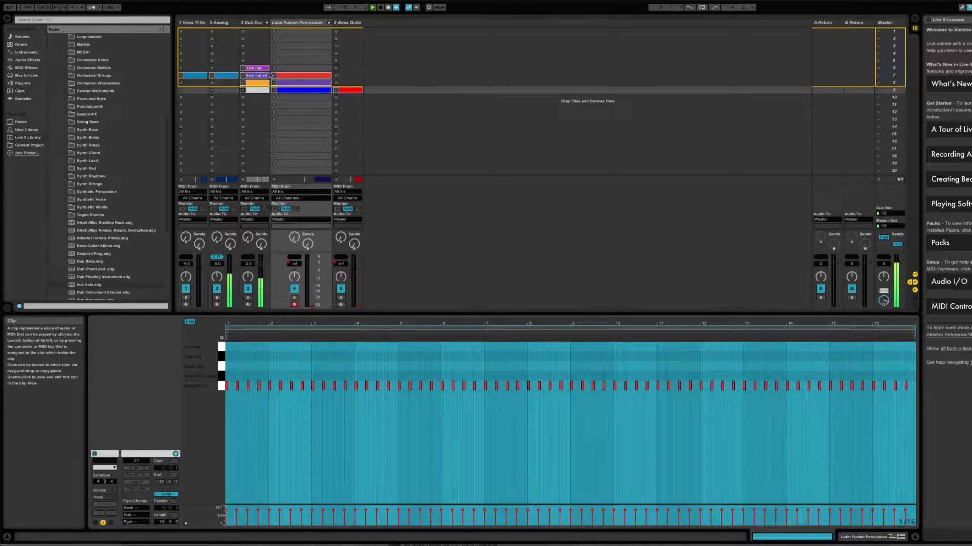
Add the kick hat clip to the Dub Drum track at bar 33 of the arrangement and duplicate it at bar 49.
click(256, 83)
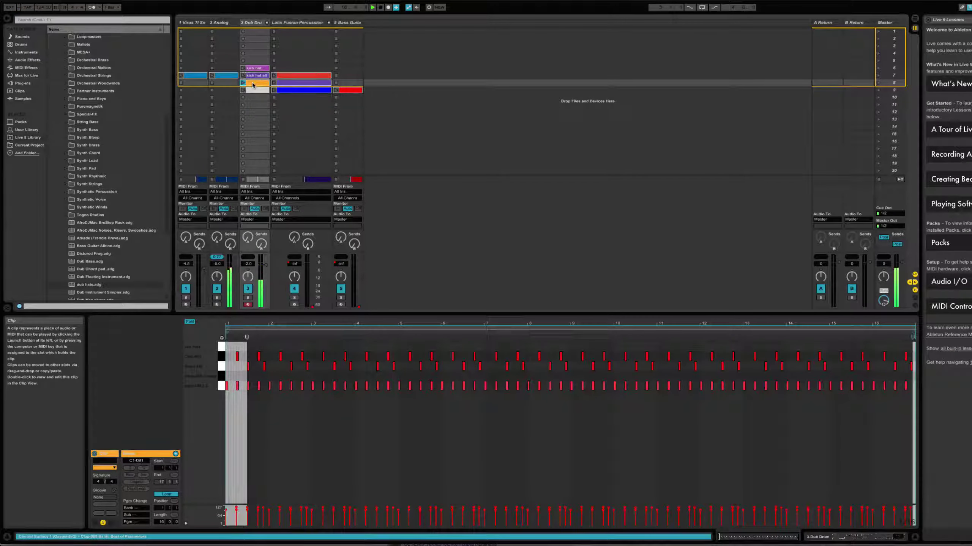
click(256, 76)
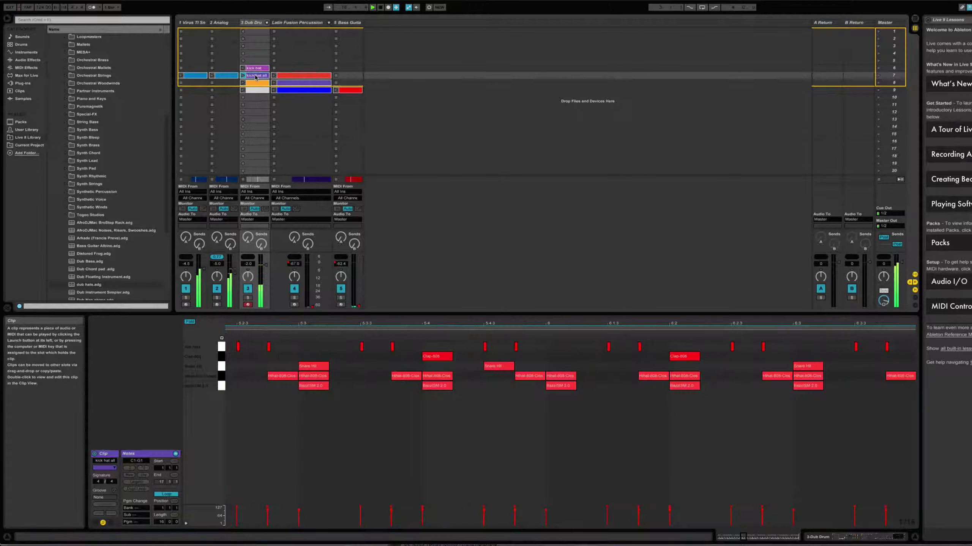
click(255, 69)
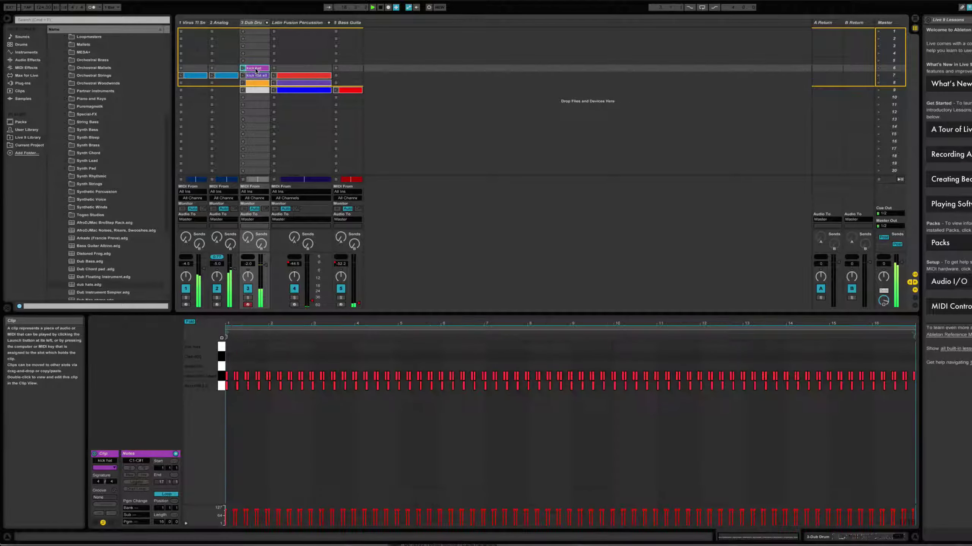
drag(317, 65, 803, 49)
drag(906, 25, 270, 158)
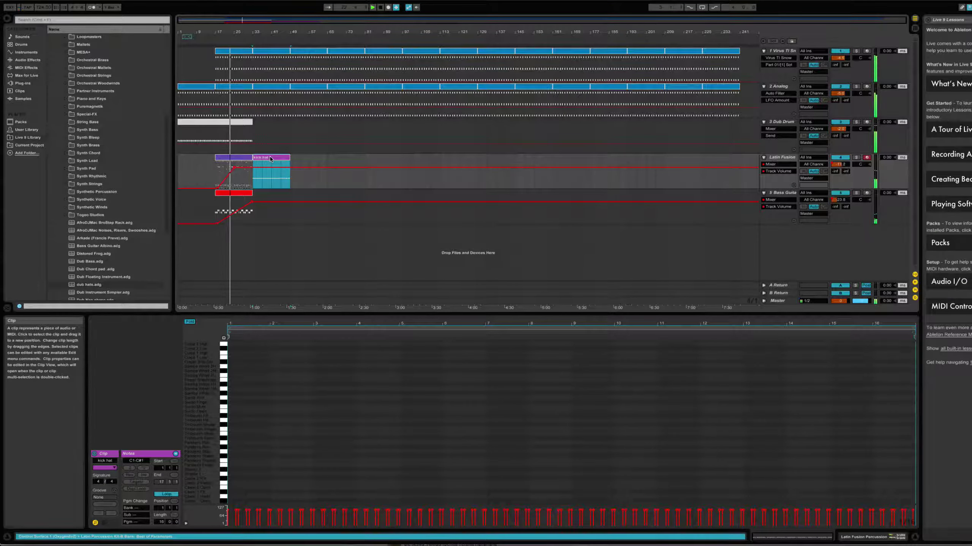
drag(269, 159, 271, 123)
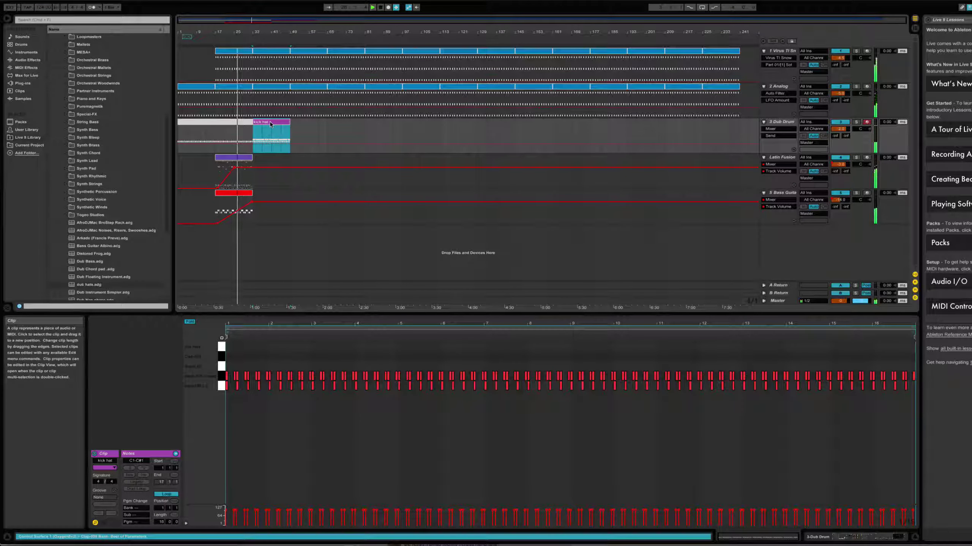
drag(270, 124, 308, 124)
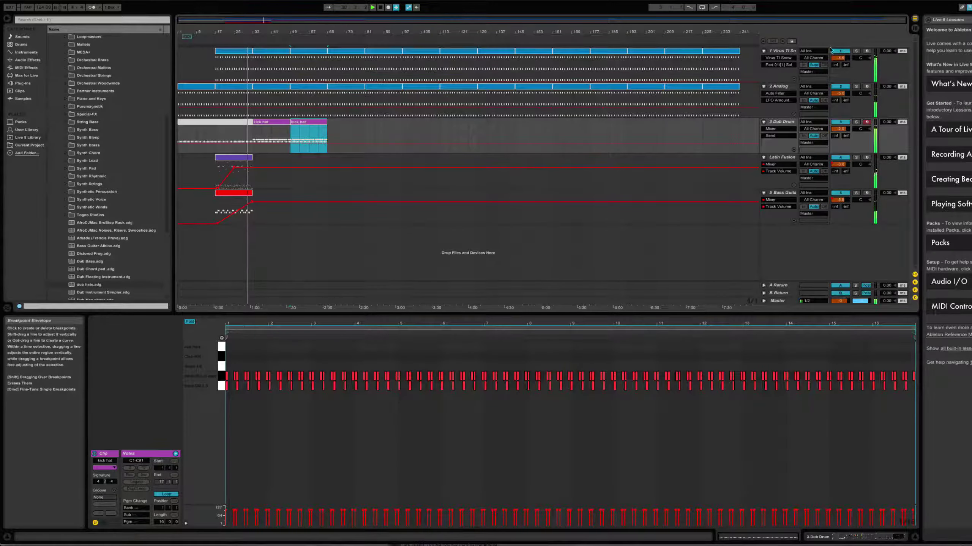
Check the notes of the red and blue percussion clips and place the blue one on the Latin Fusion arrangement track at bar 33.
key(Tab)
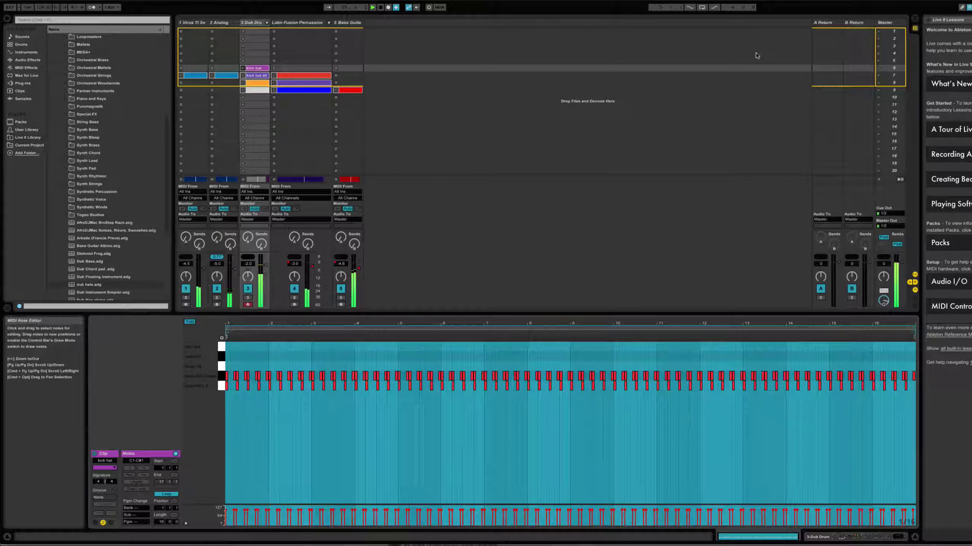
click(296, 77)
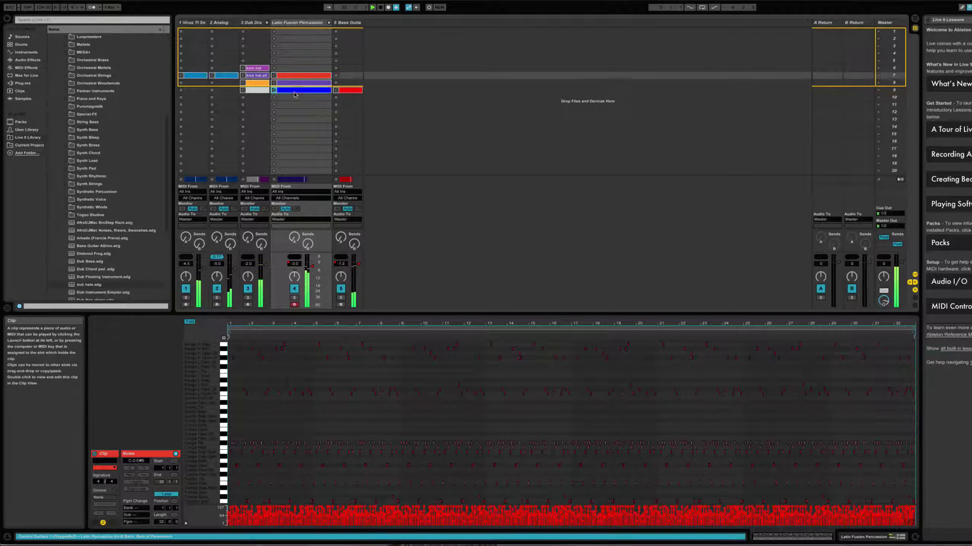
click(293, 91)
click(293, 370)
key(super+a)
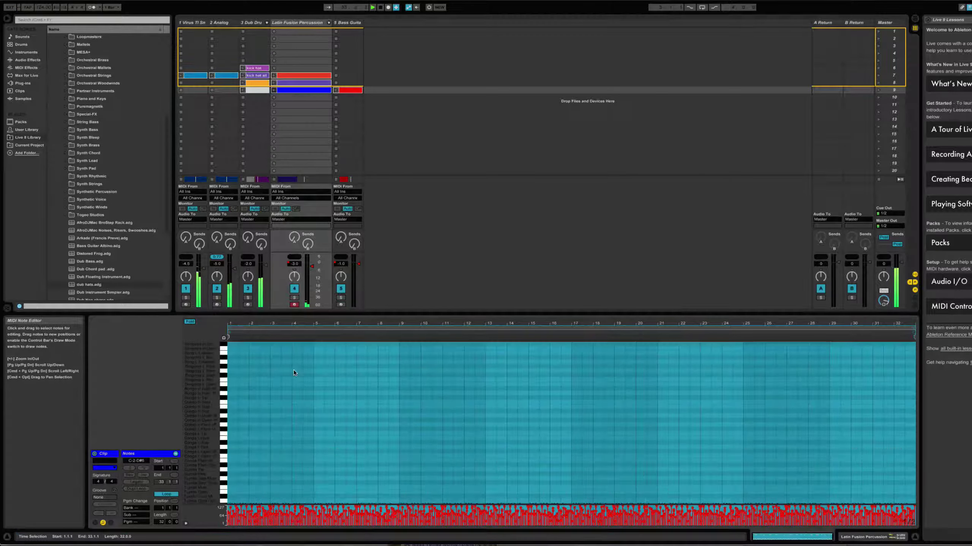
scroll(293, 370, up, 6)
click(290, 92)
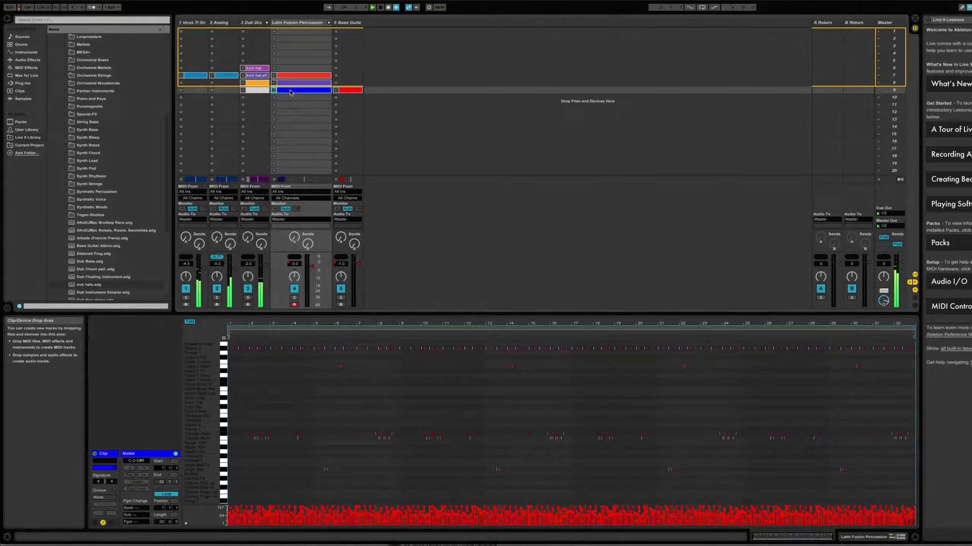
key(Tab)
drag(290, 92, 258, 179)
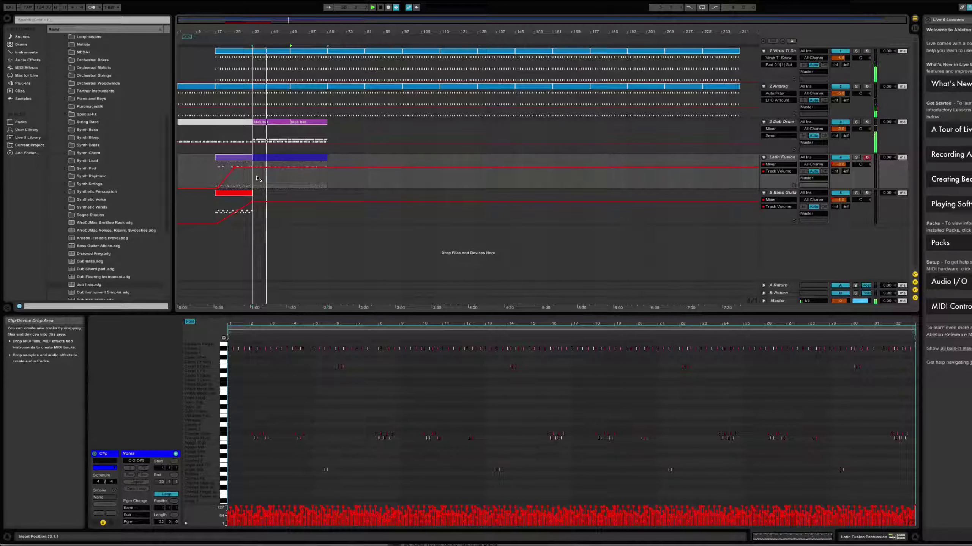
drag(257, 178, 257, 178)
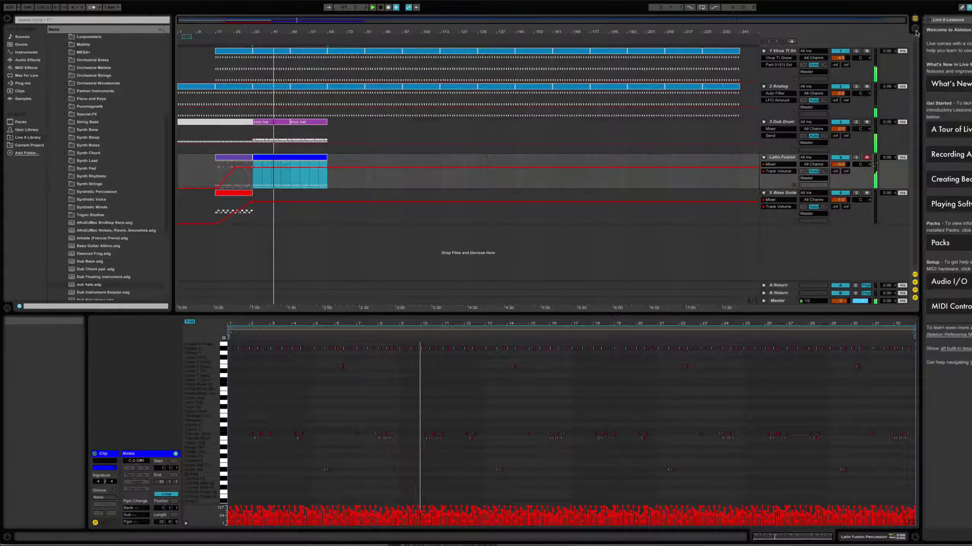
Place the red bass clip on the Bass Guitar arrangement track at bar 33 and duplicate it at bar 49.
key(Tab)
drag(349, 90, 252, 221)
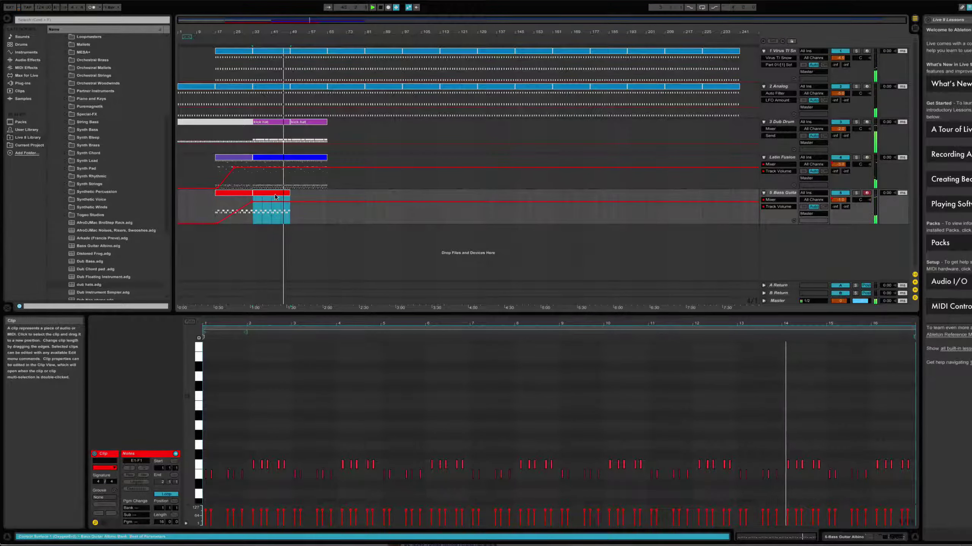
drag(272, 196, 325, 217)
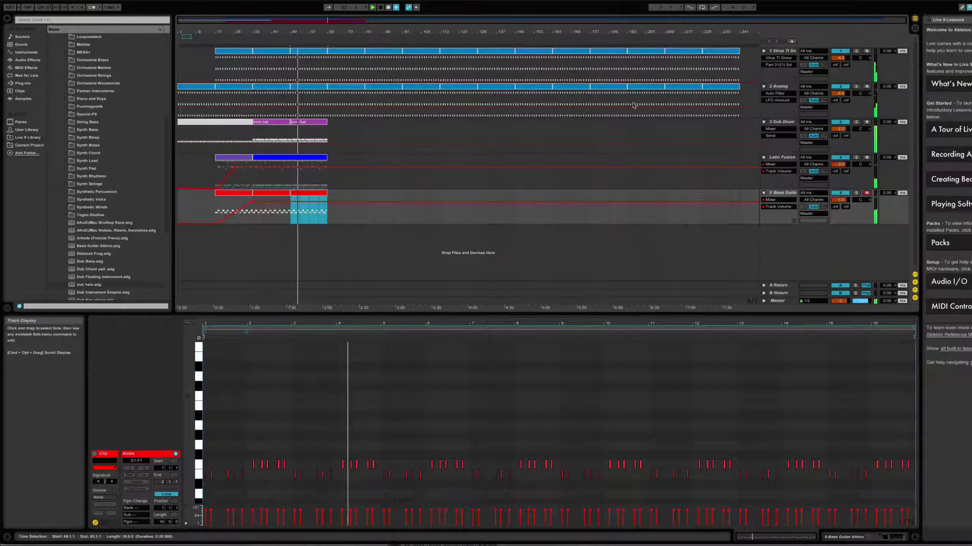
In the Session View, audition the violet, red and blue Latin Fusion Percussion clips and examine their notes.
click(915, 28)
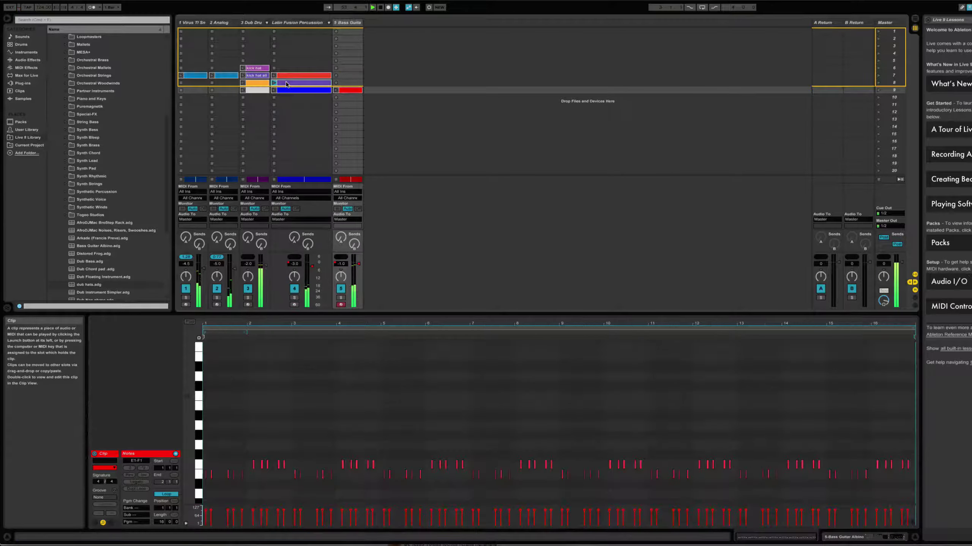
click(286, 81)
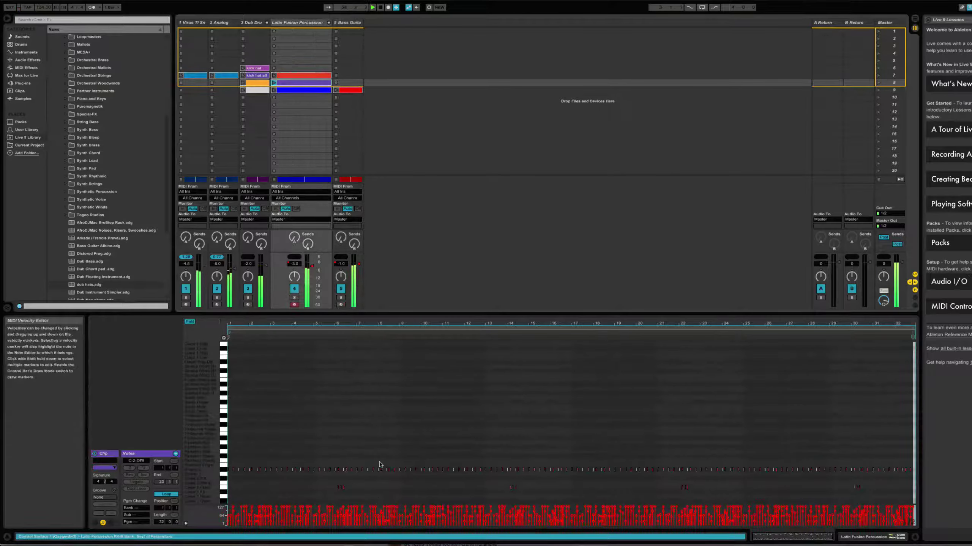
scroll(377, 454, up, 10)
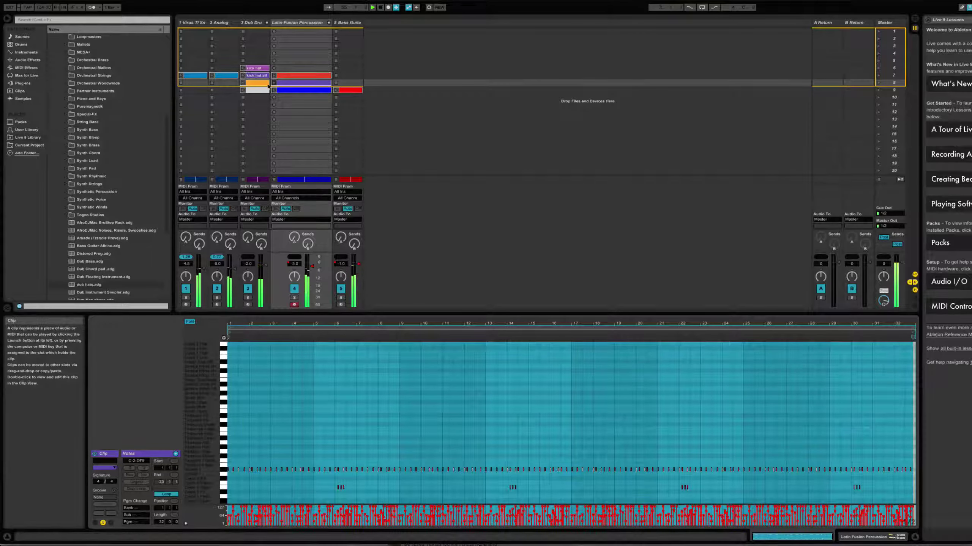
click(288, 84)
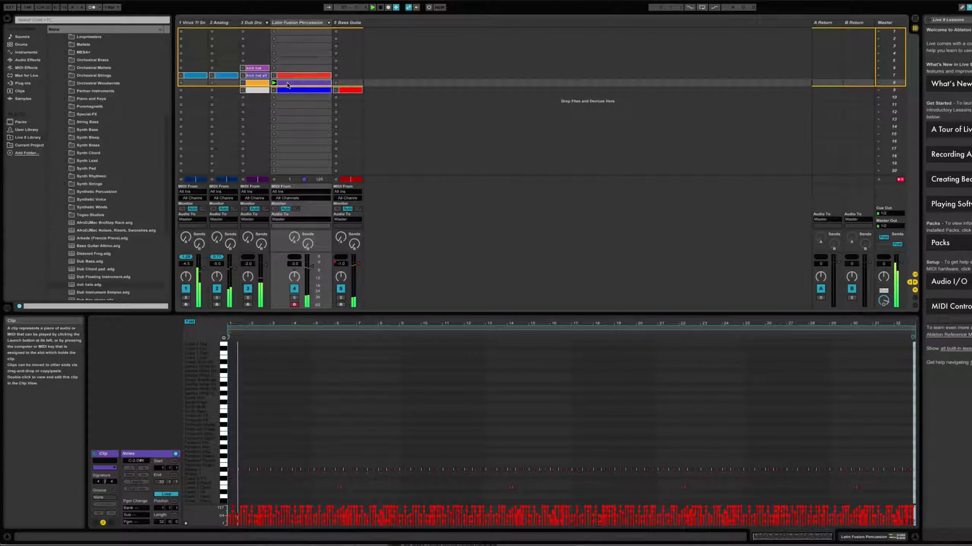
click(274, 77)
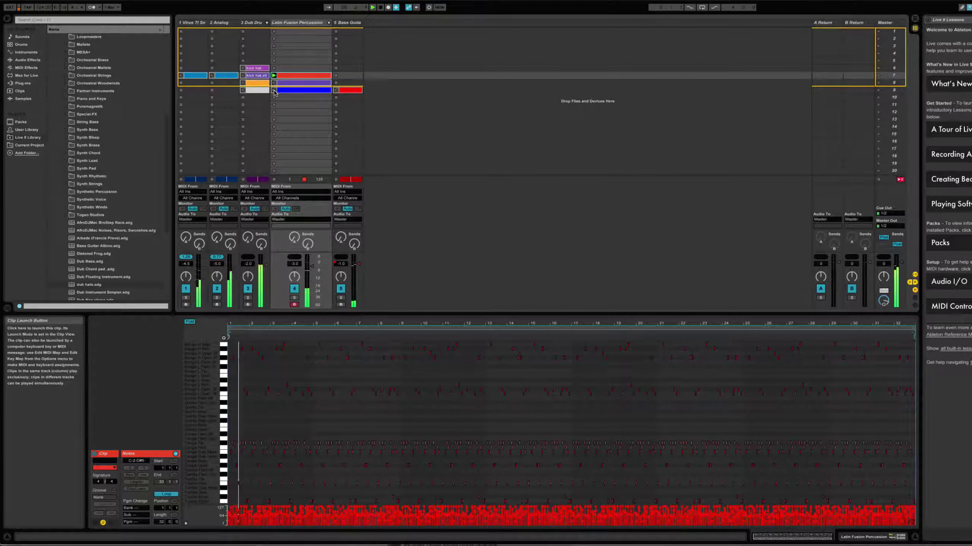
click(274, 91)
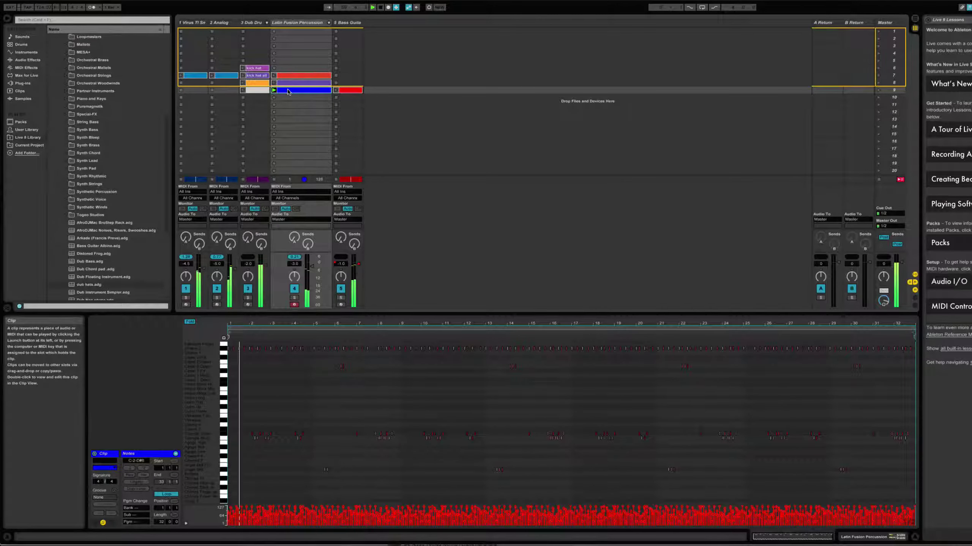
click(340, 442)
key(super+a)
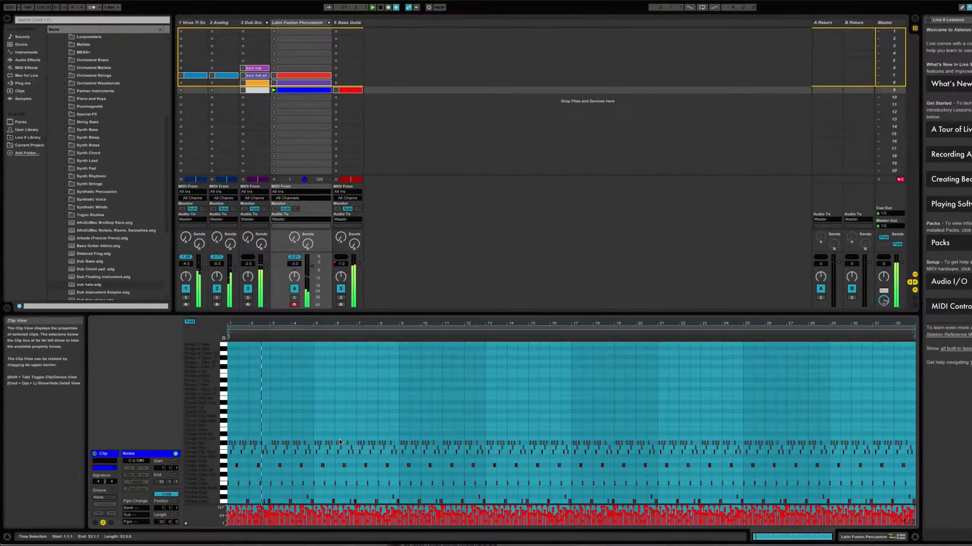
Place the blue percussion clip on the Latin Fusion arrangement track at bar 65, directly after the existing blue clip.
drag(297, 90, 918, 30)
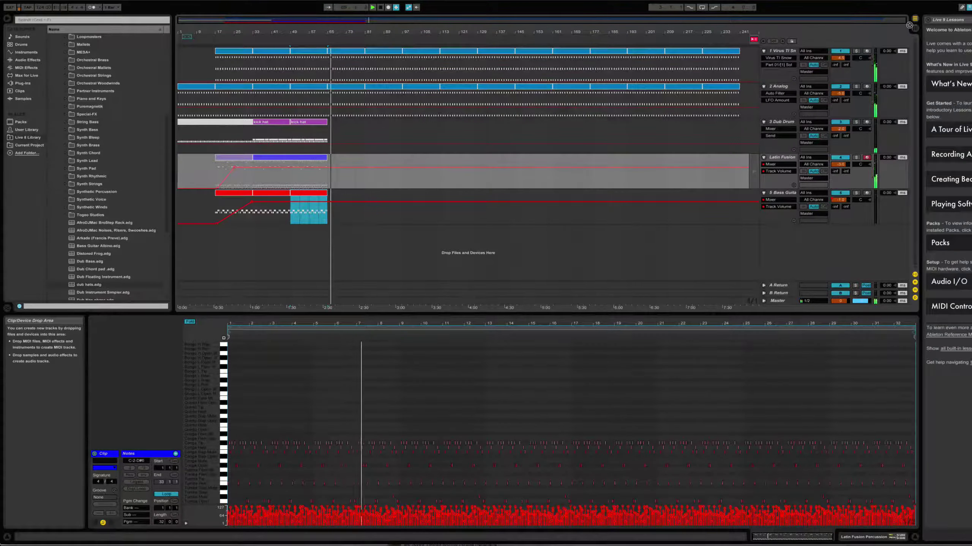
click(916, 28)
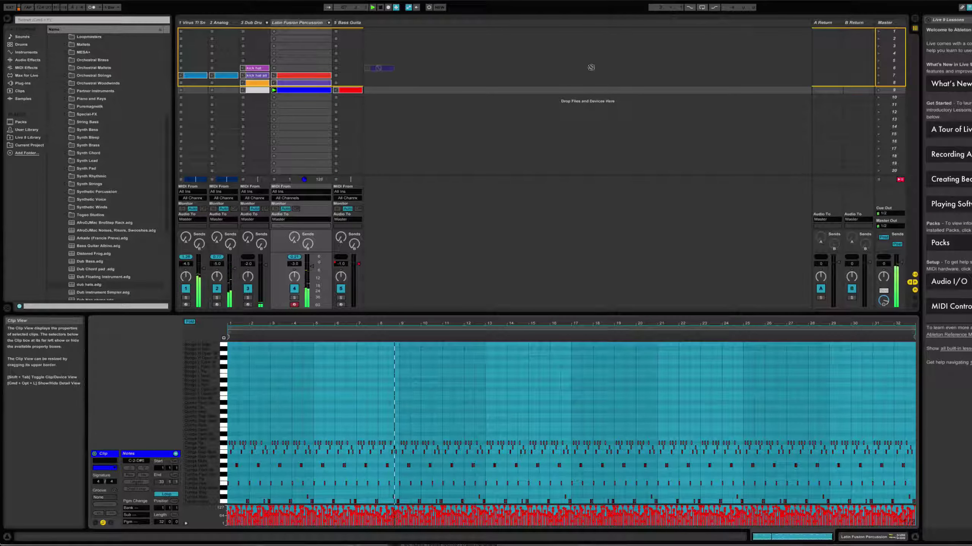
key(Tab)
click(328, 179)
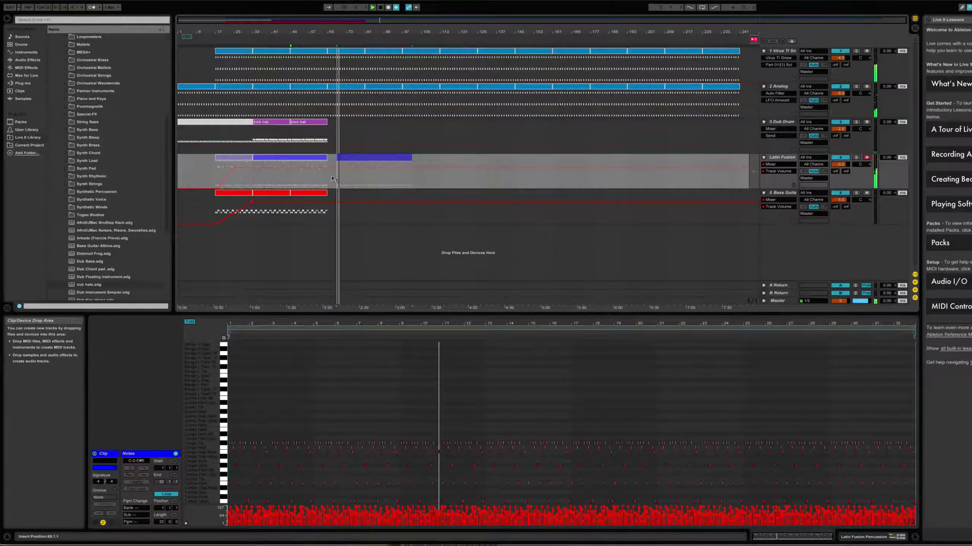
click(331, 179)
Place the kick hat alt clip from the Session View on the Dub Drum arrangement track at bar 97.
click(304, 193)
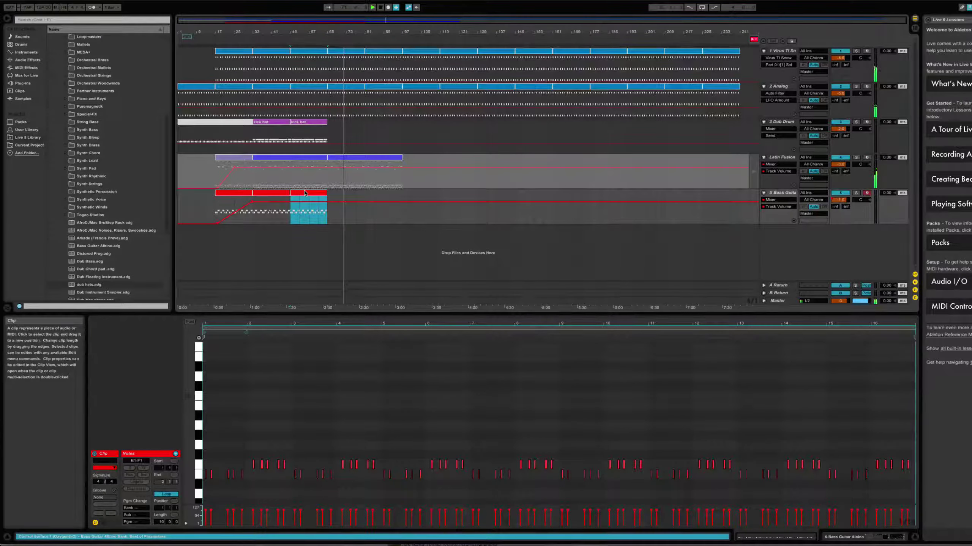
key(Tab)
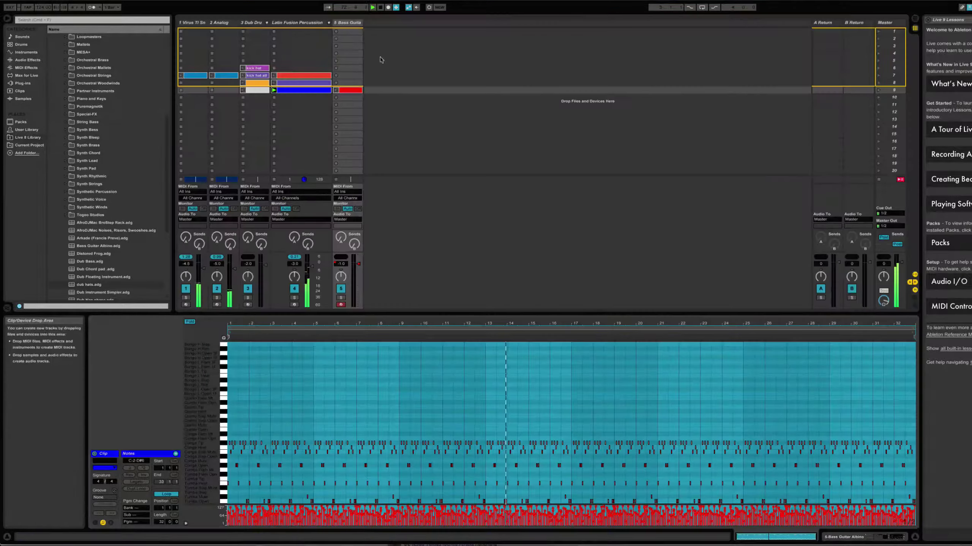
click(256, 84)
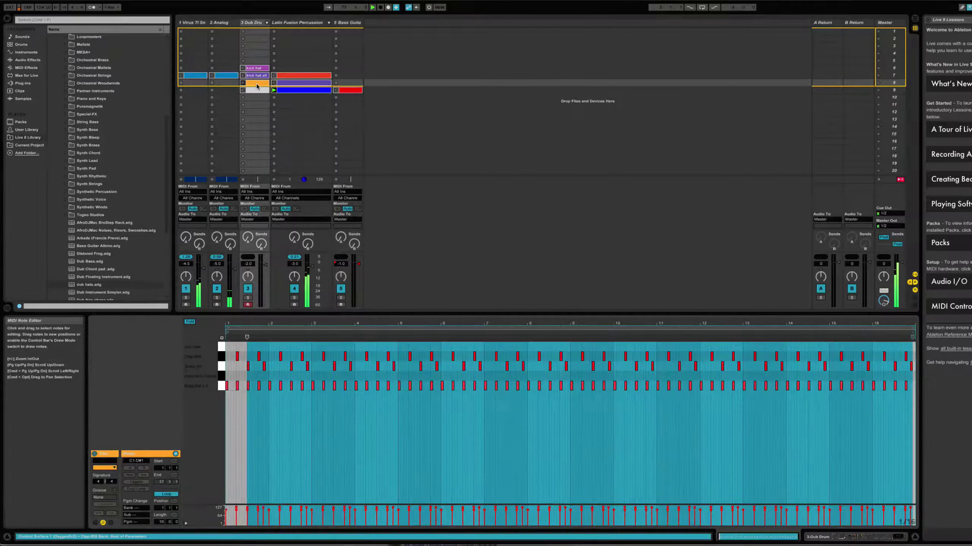
click(256, 77)
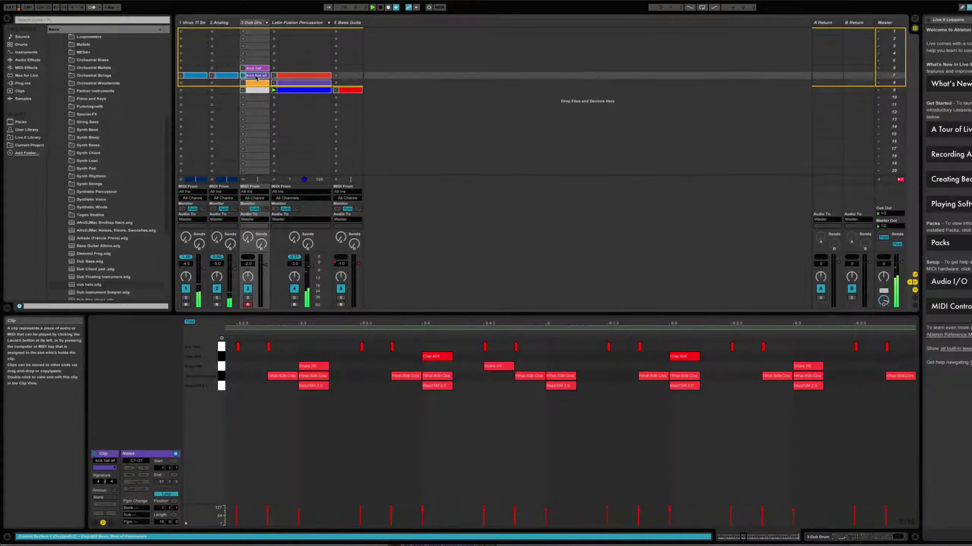
drag(253, 78, 557, 61)
key(Tab)
drag(900, 32, 408, 143)
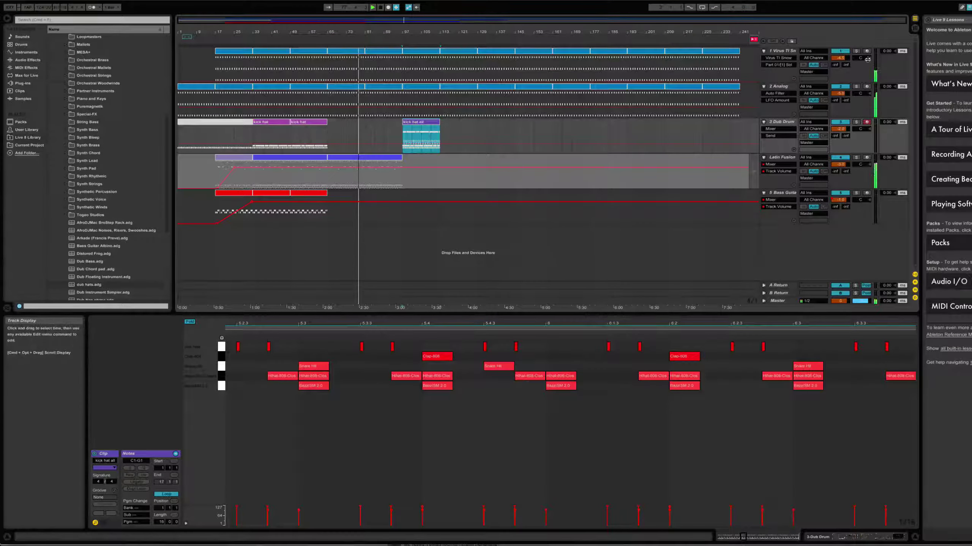
Place the red percussion clip from the Session View on the Latin Fusion arrangement track at bar 97.
key(Tab)
click(308, 76)
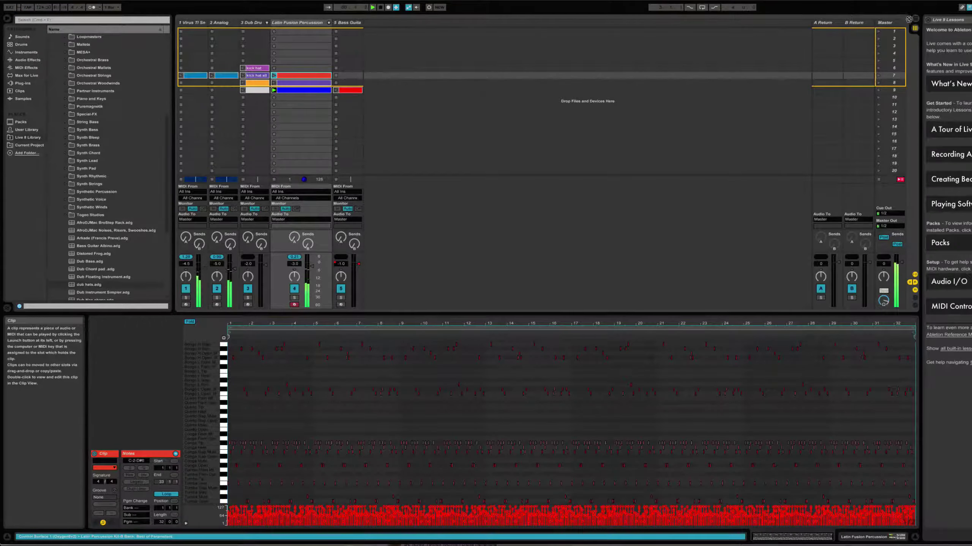
key(Tab)
drag(528, 134, 402, 168)
Copy the bar 49 Bass Guitar clip to bar 97 and restore arrangement playback for the Latin Fusion track.
click(312, 194)
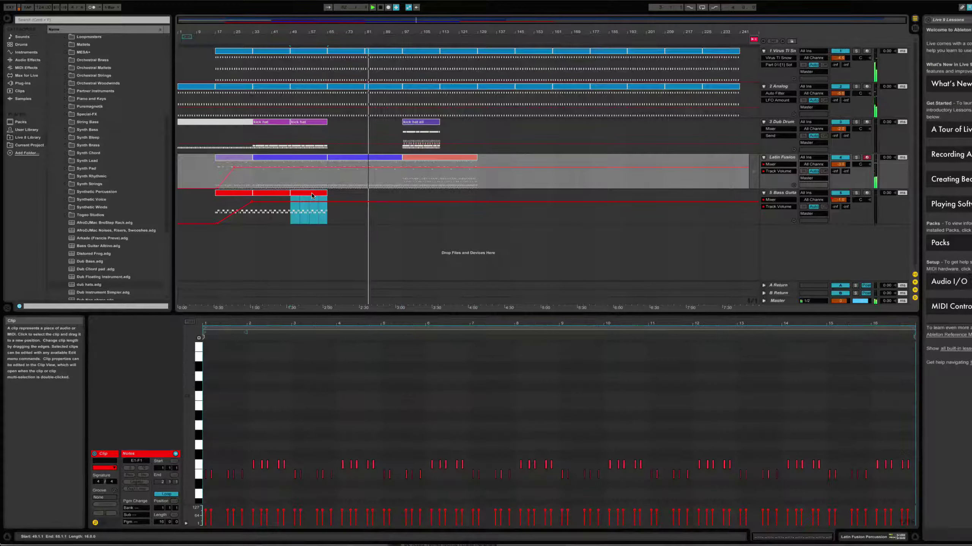
drag(312, 195, 425, 198)
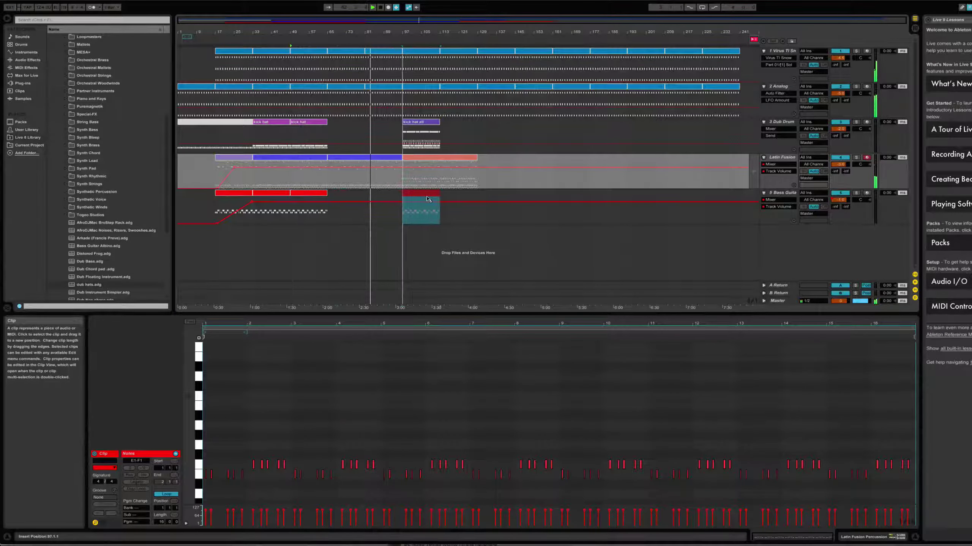
click(428, 199)
click(428, 199)
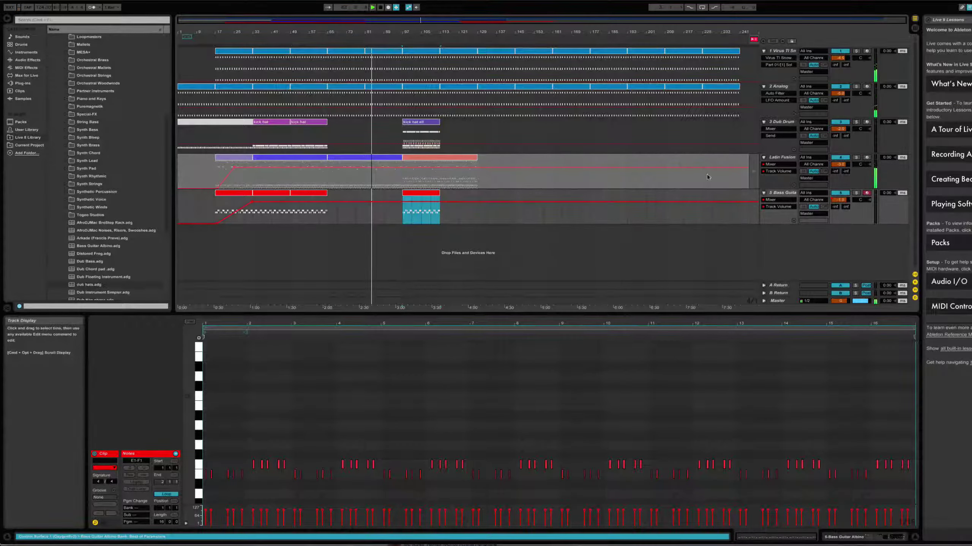
click(753, 40)
Duplicate the bar 97 Bass Guitar clip and the kick hat alt clip to bar 113.
drag(428, 196, 469, 195)
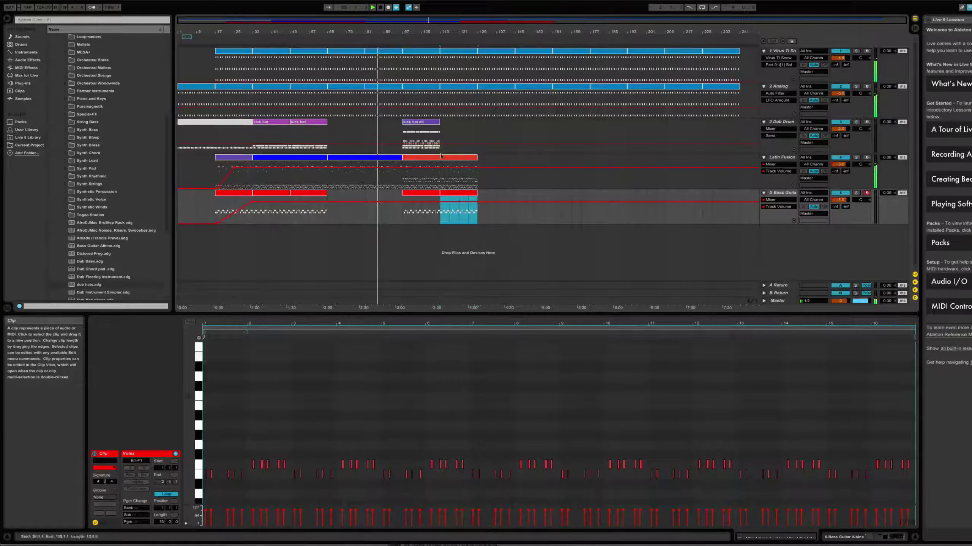
drag(422, 128, 458, 126)
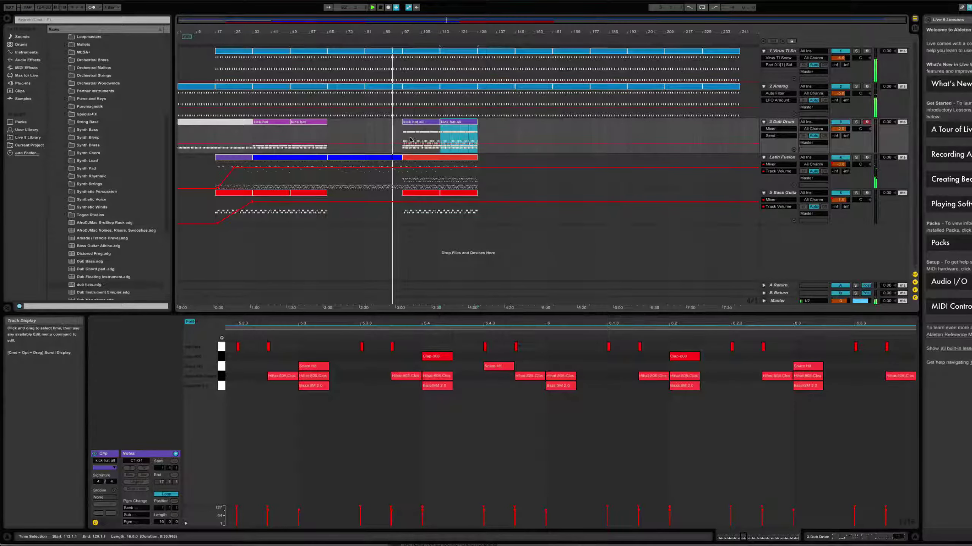
Place four-bar kick hat alt pieces on Dub Drum at bars 77 and 85, and duplicate the drum, percussion and bass clips of bars 97–129 to bar 129.
drag(413, 138, 389, 125)
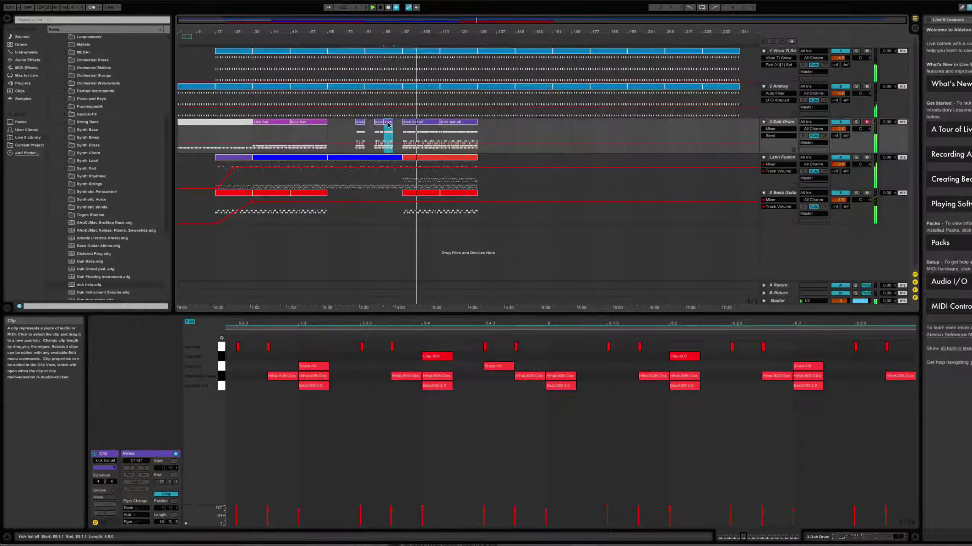
key(Delete)
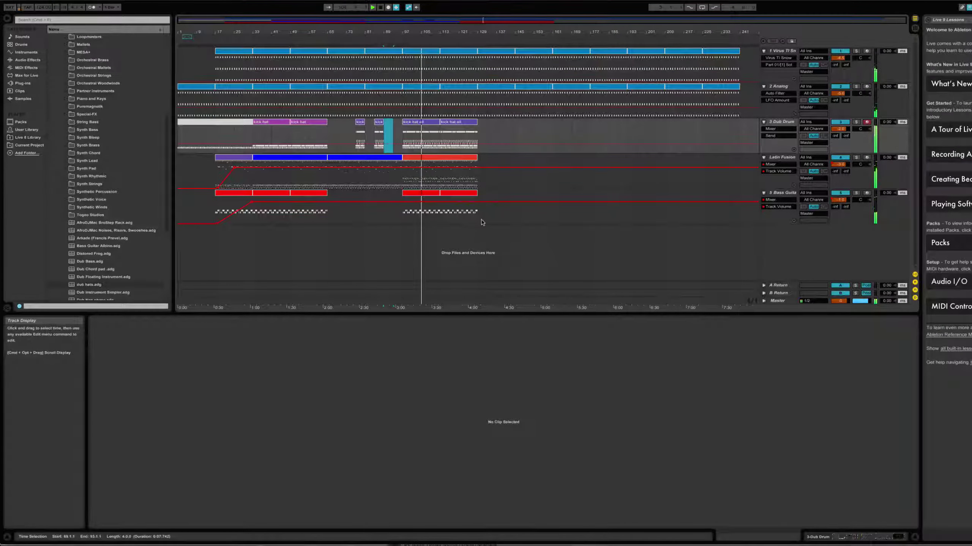
drag(478, 221, 494, 136)
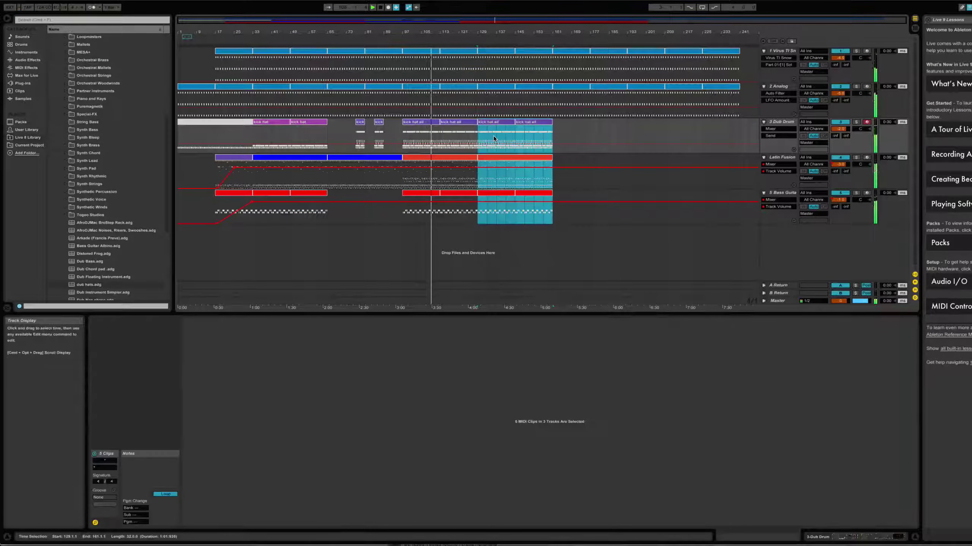
Play back the breakdown and delete four-bar sections from the Analog clips at bars 73, 81 and 89.
click(321, 42)
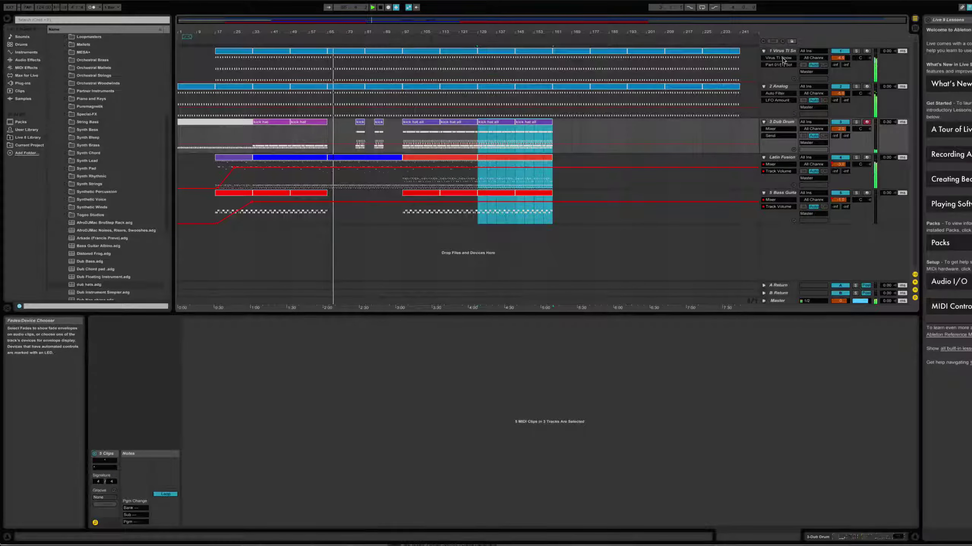
click(342, 86)
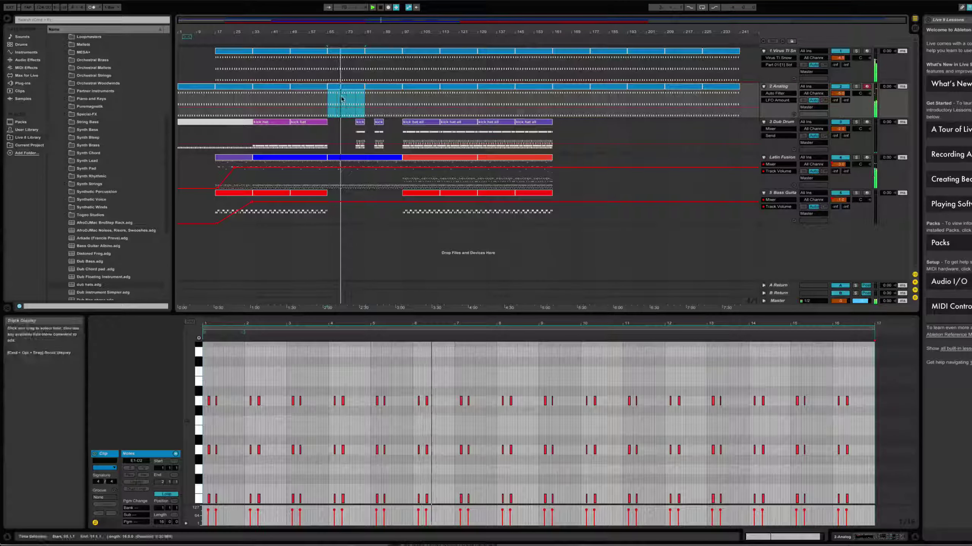
click(346, 99)
drag(345, 99, 357, 99)
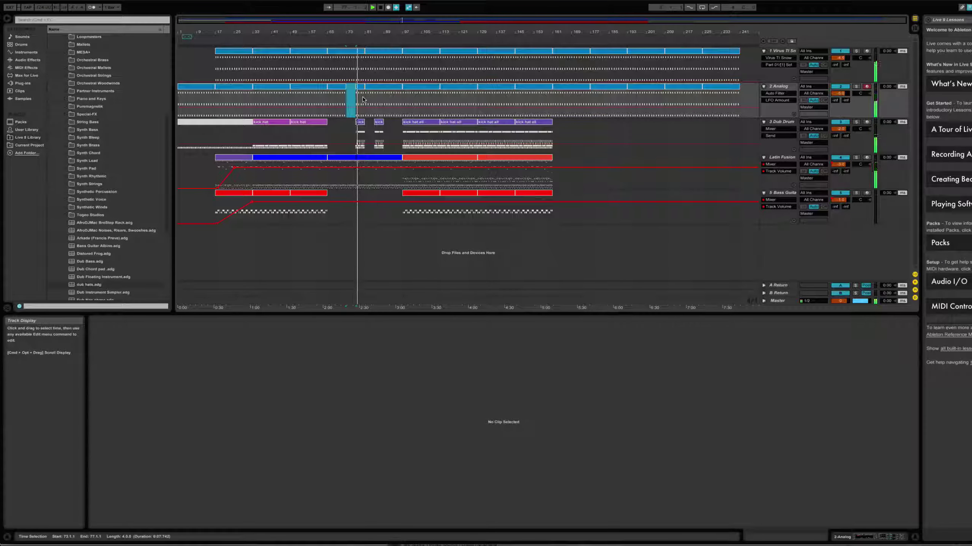
click(366, 100)
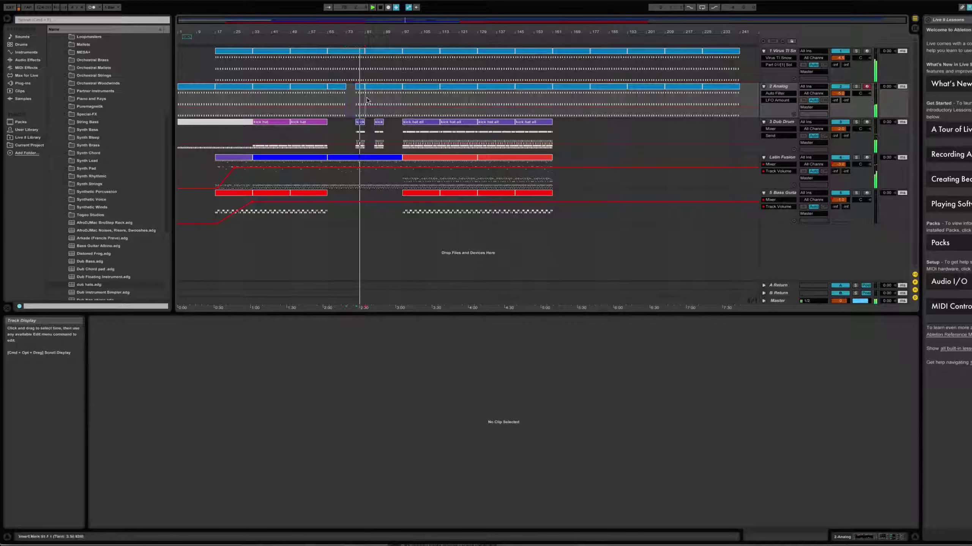
drag(371, 100, 374, 99)
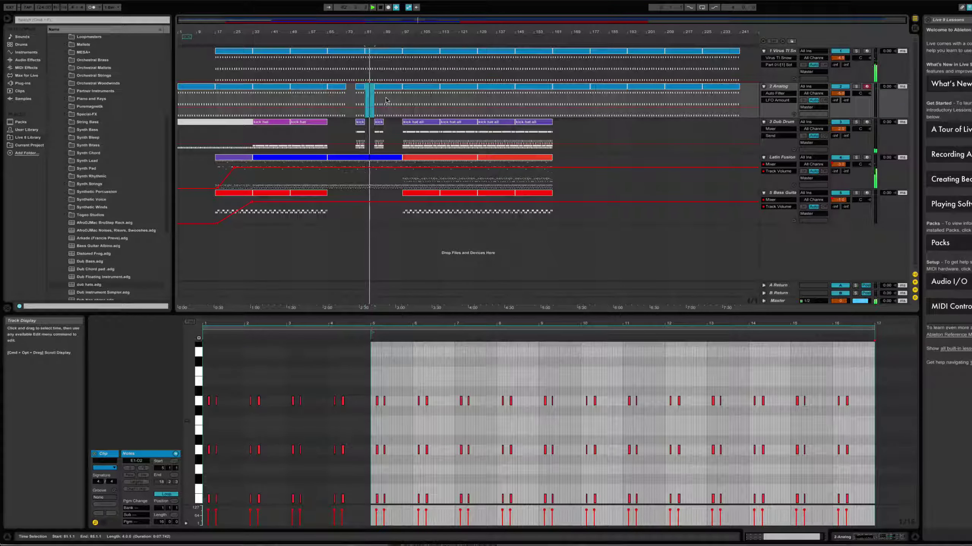
drag(386, 101, 389, 100)
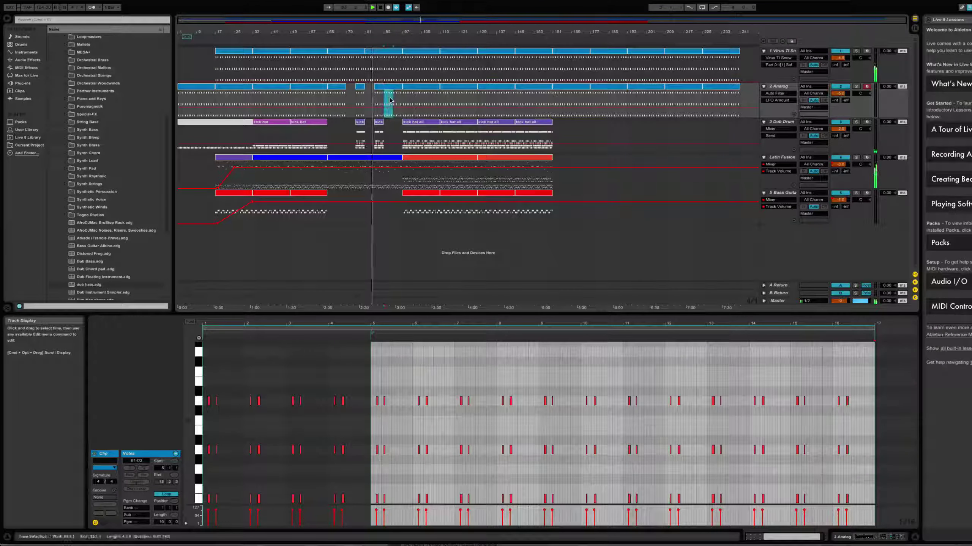
key(Delete)
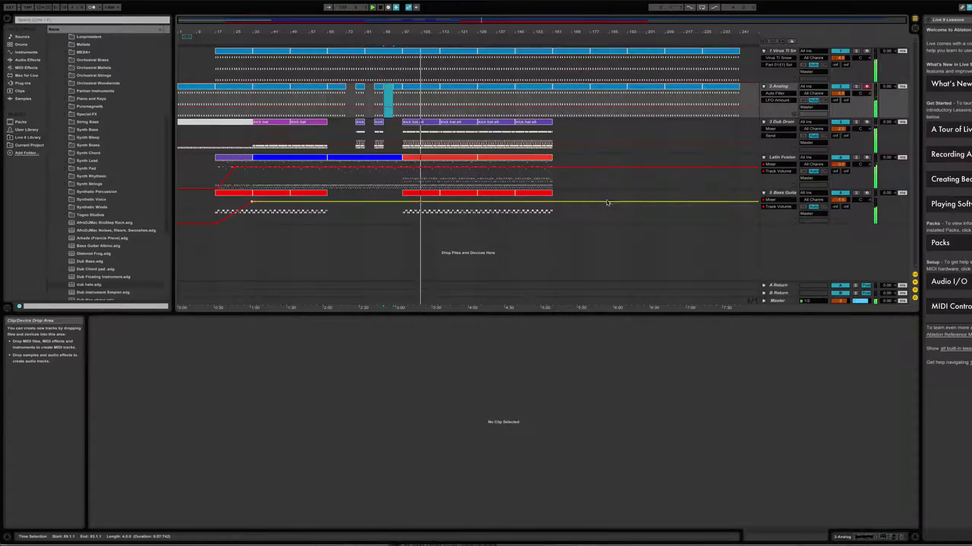
Place the orange drum clip from the Session View on the Dub Drum arrangement track at bar 161.
click(914, 30)
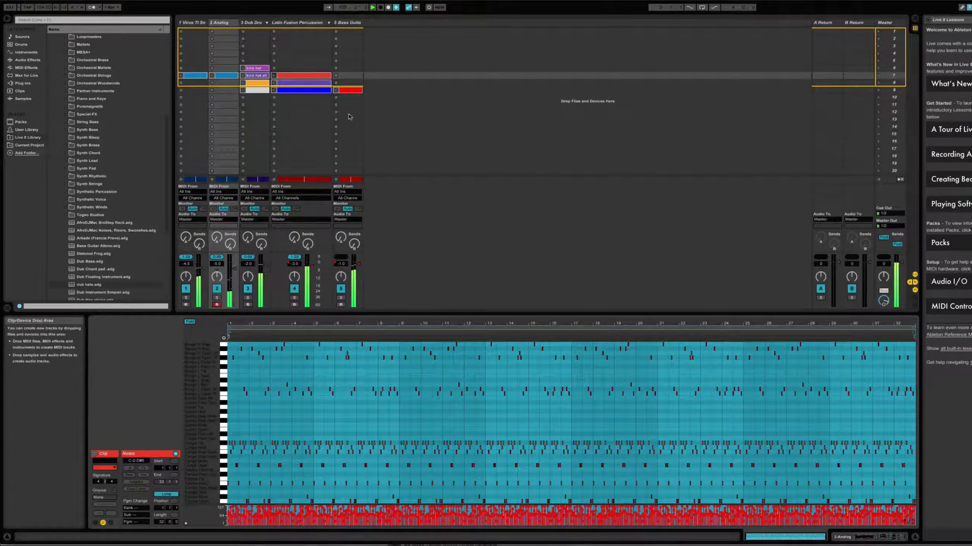
click(260, 84)
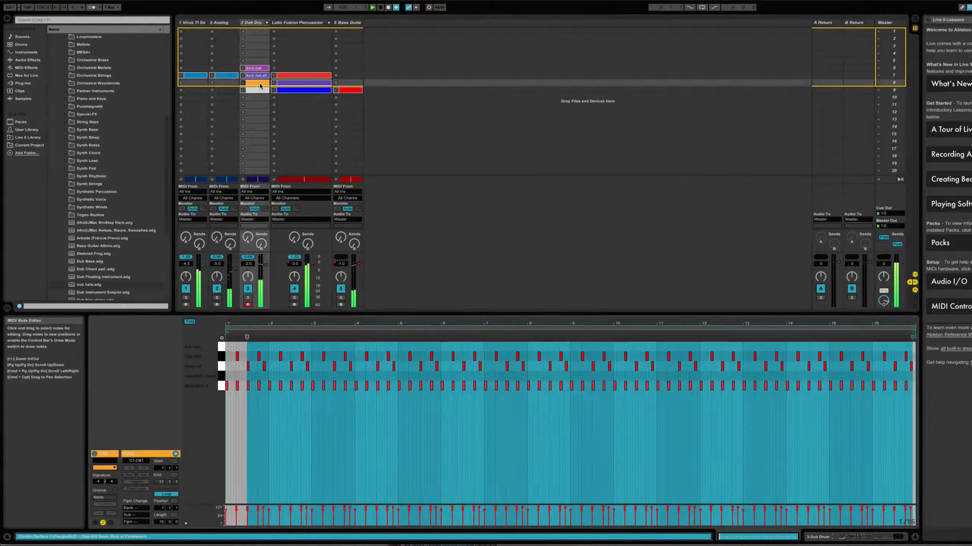
drag(260, 83, 558, 143)
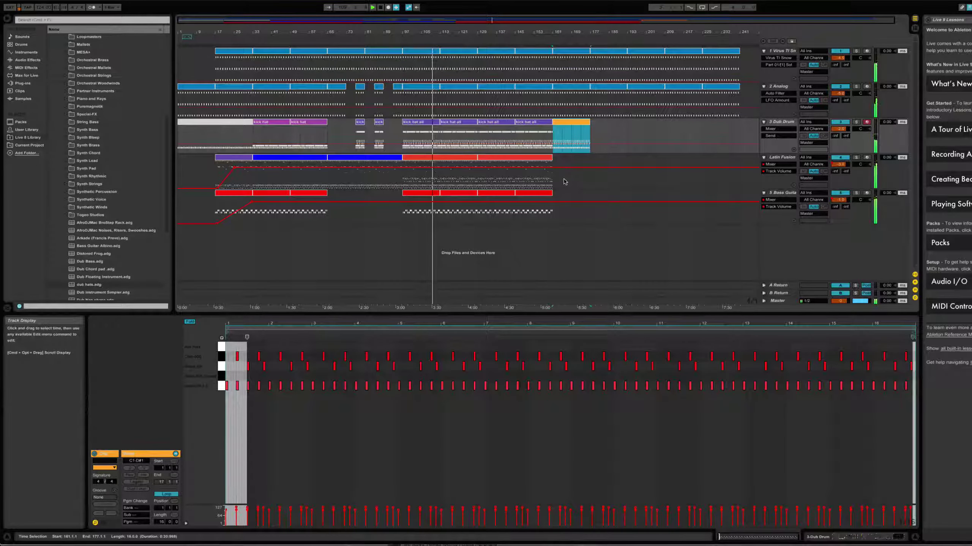
Place the blue percussion clip from the Session View on the Latin Fusion arrangement track at bar 161 and shorten it to end at bar 177.
click(504, 159)
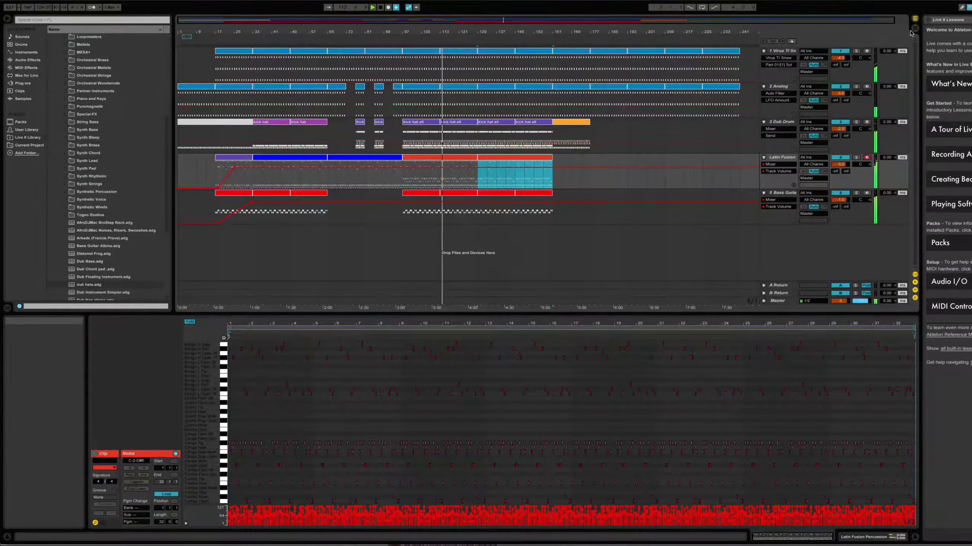
key(Tab)
click(285, 83)
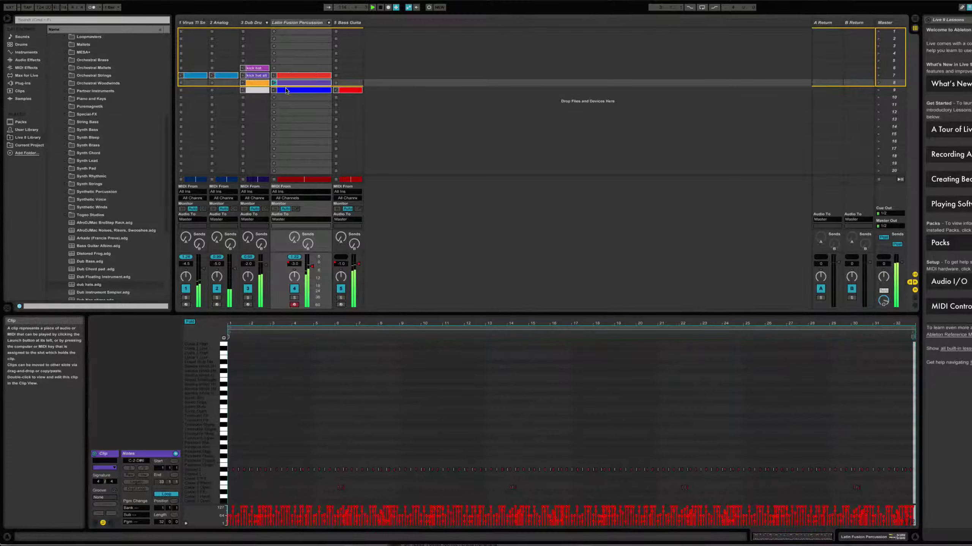
click(284, 90)
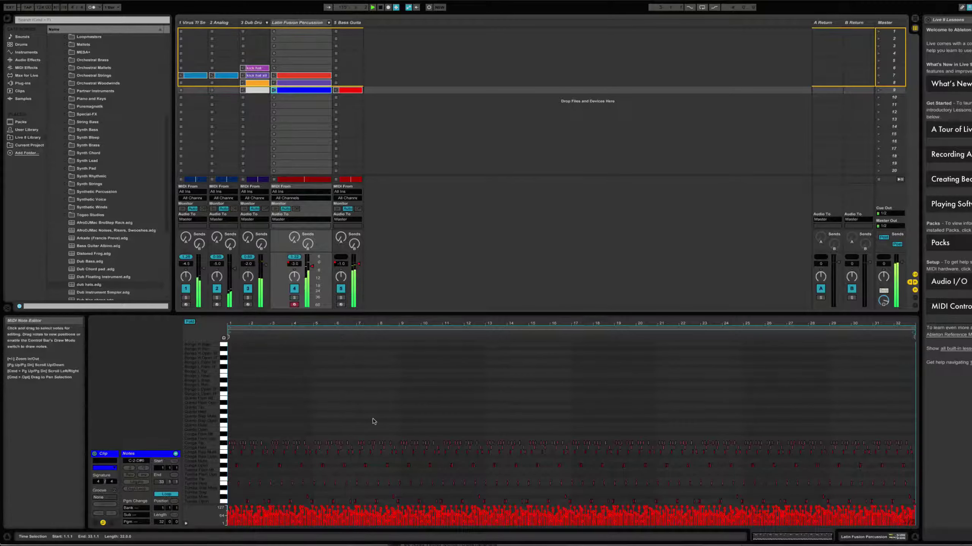
key(super+a)
scroll(372, 419, up, 8)
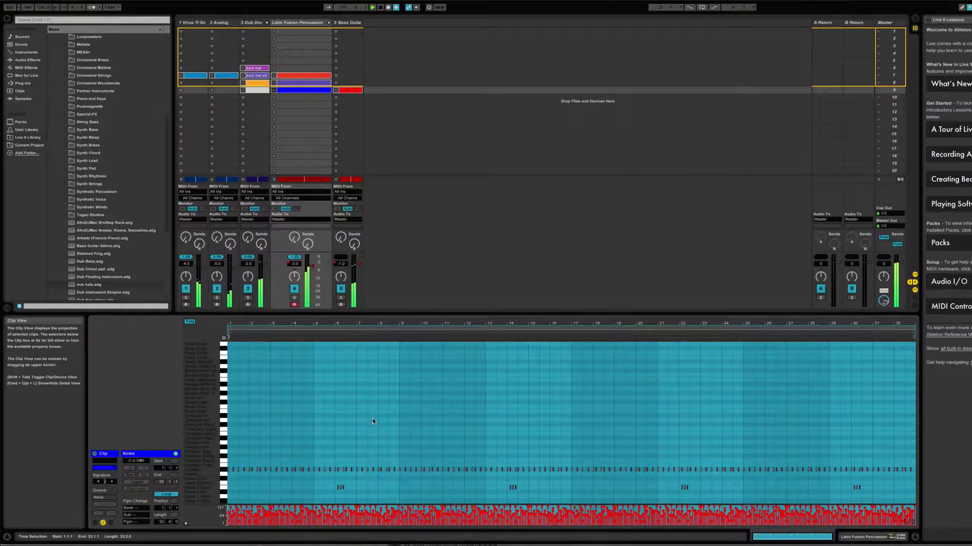
click(300, 90)
drag(299, 91, 619, 159)
click(619, 158)
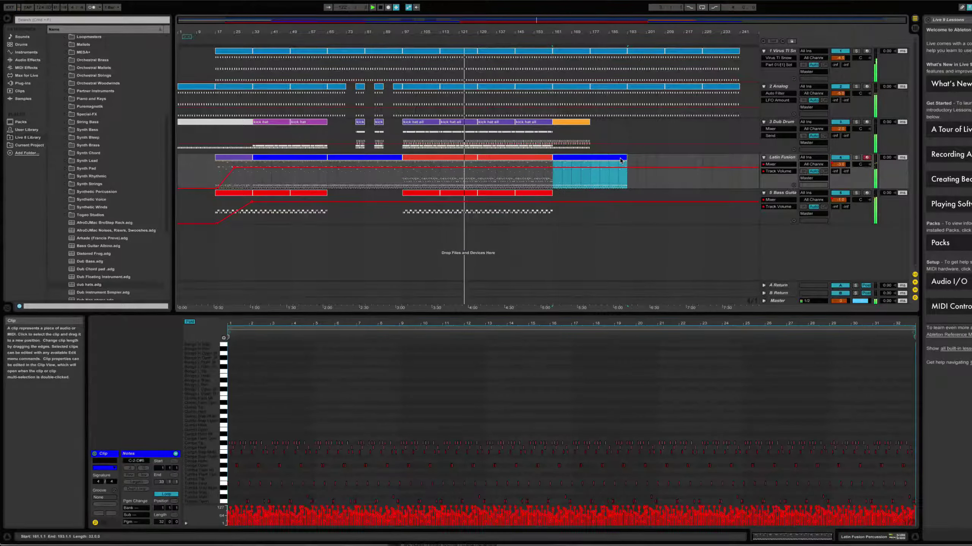
drag(625, 157, 589, 157)
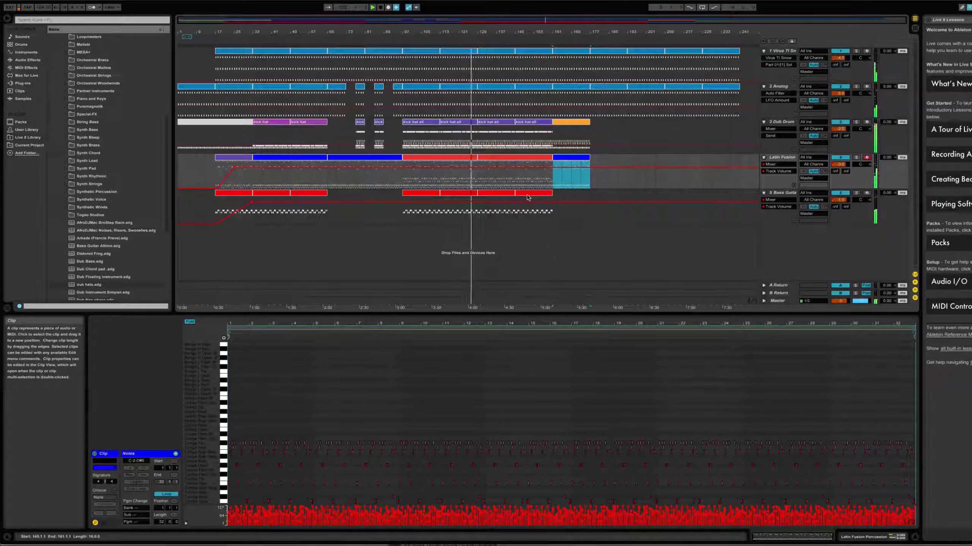
Replace the kick hat alt clip at bar 145 on Dub Drum with four-bar pieces of it at bars 149 and 157.
click(528, 125)
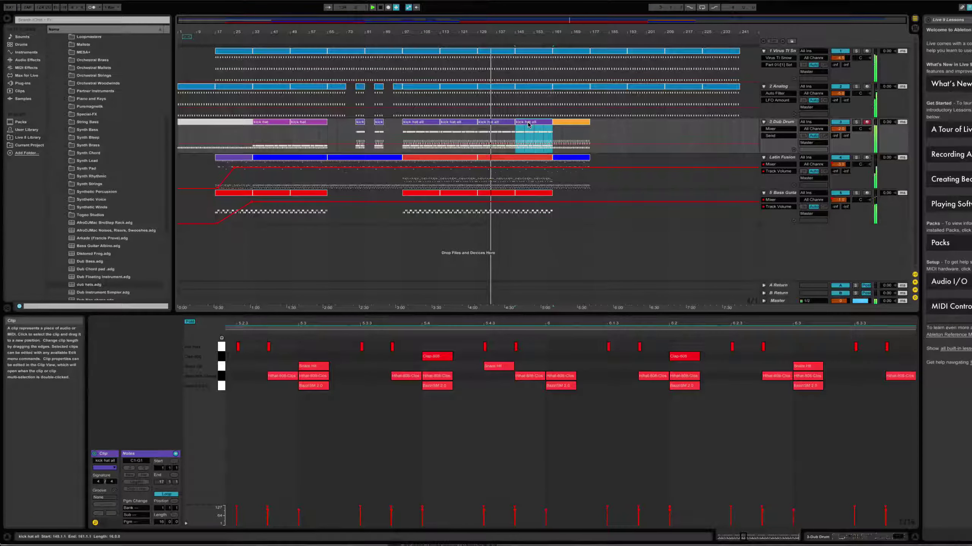
click(528, 125)
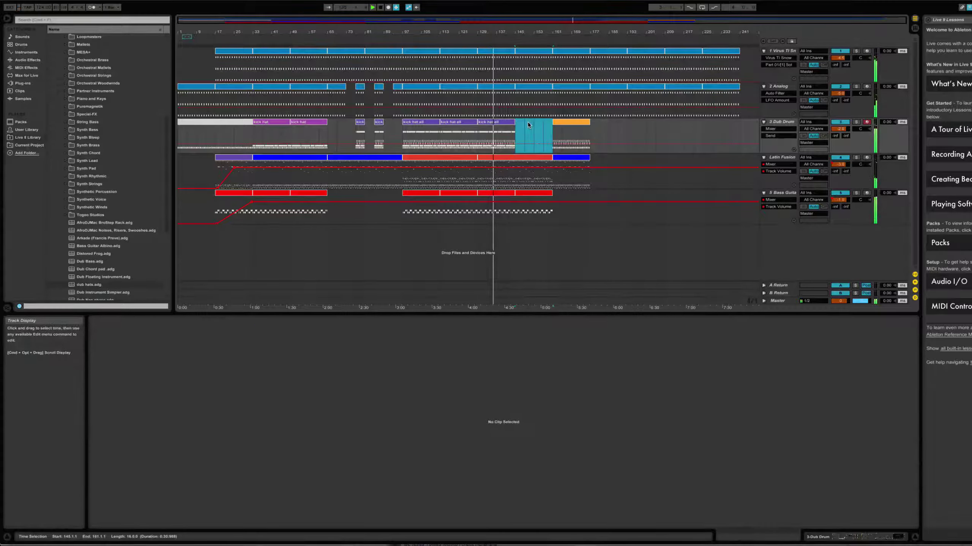
click(507, 139)
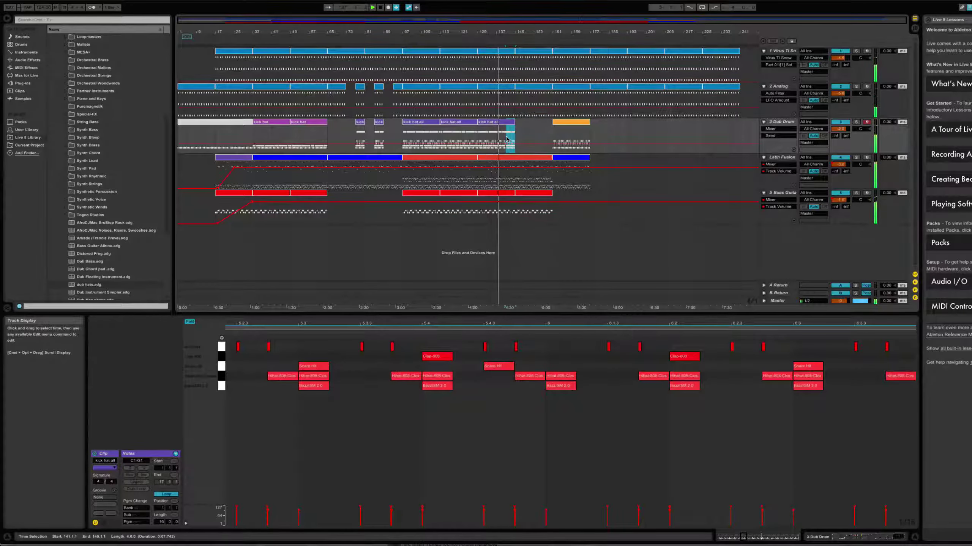
click(516, 125)
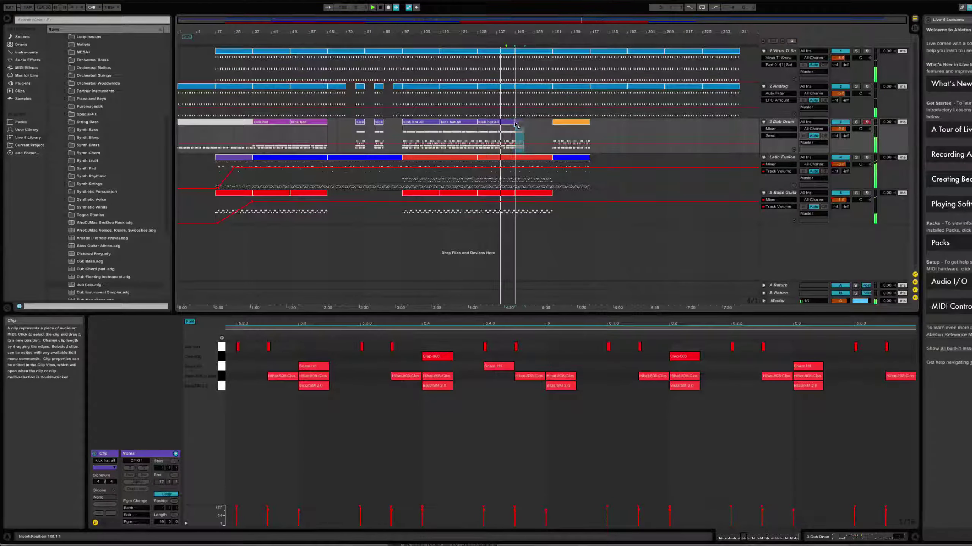
drag(523, 125, 527, 125)
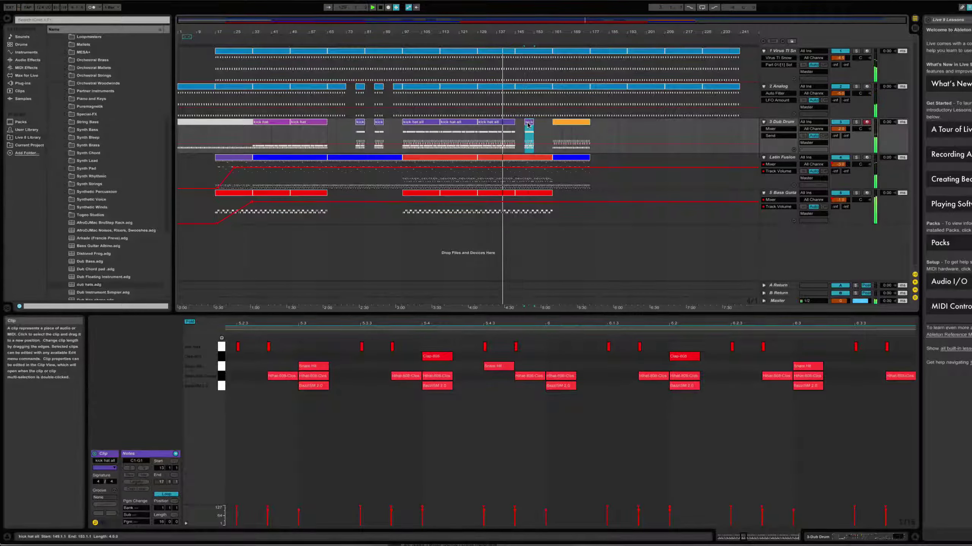
click(543, 127)
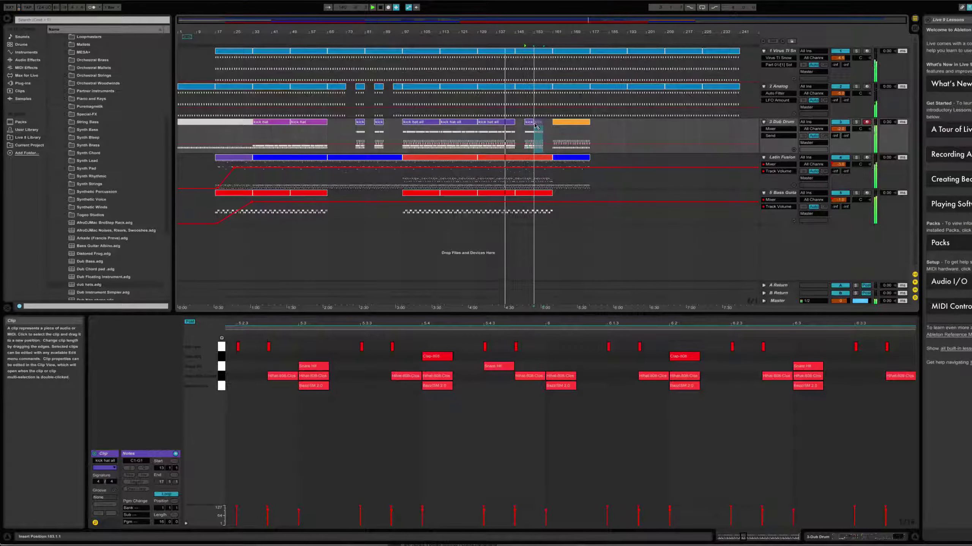
key(ctrl+v)
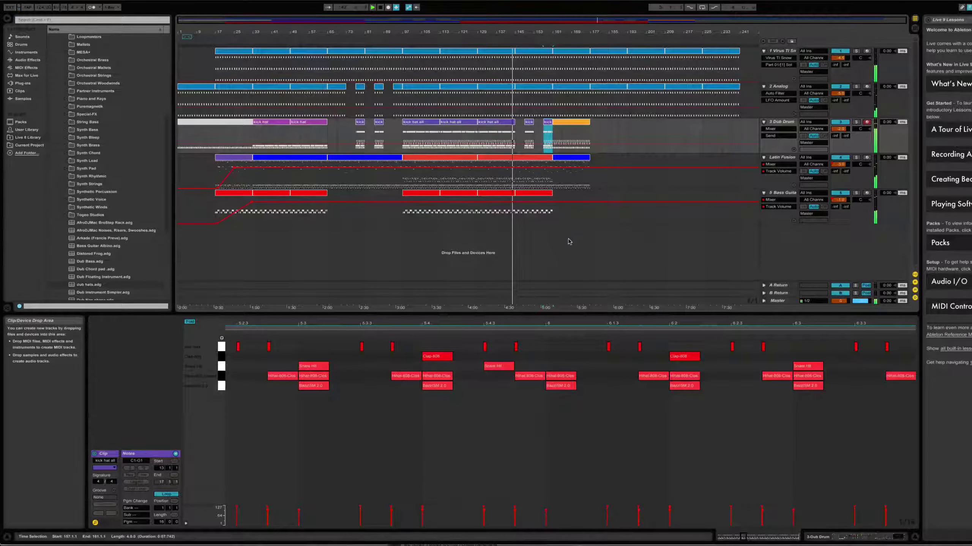
Replace the kick hat alt clip at bar 129 on Dub Drum with four-bar pieces at bars 133 and 141.
click(489, 124)
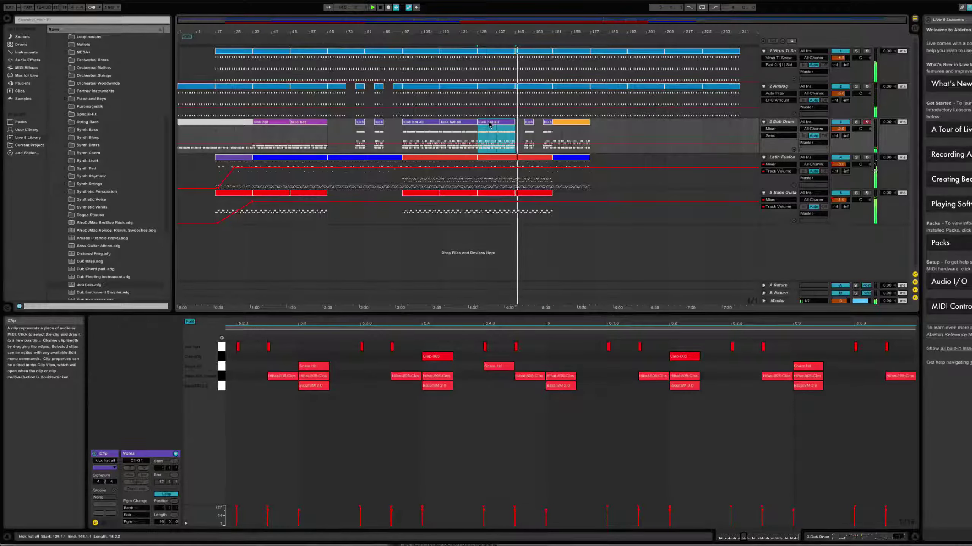
key(Delete)
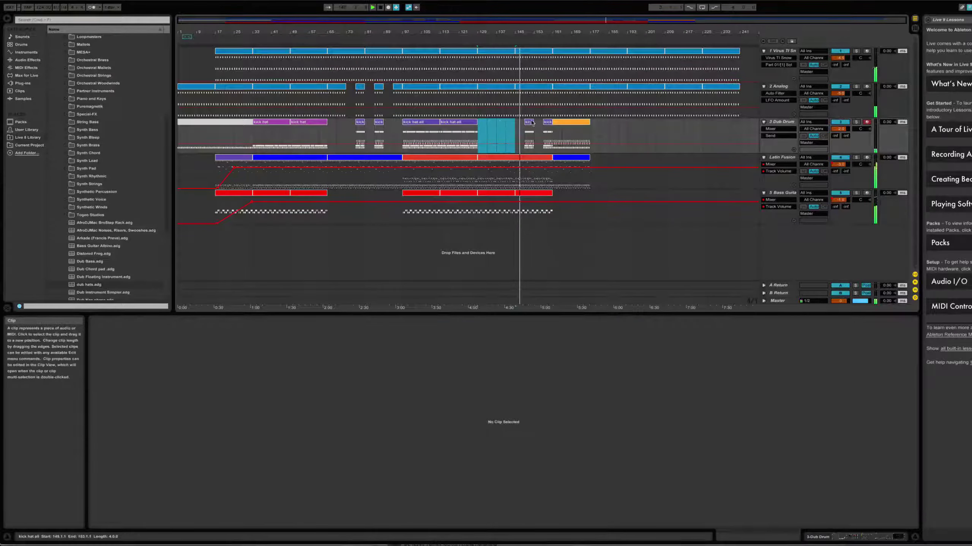
click(529, 122)
drag(529, 122, 514, 122)
key(ctrl+v)
click(493, 126)
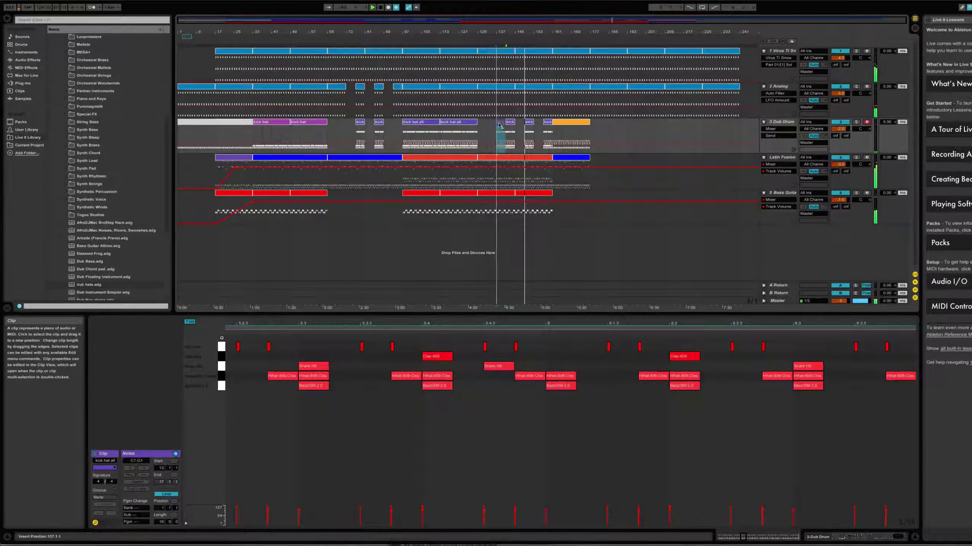
key(ctrl+v)
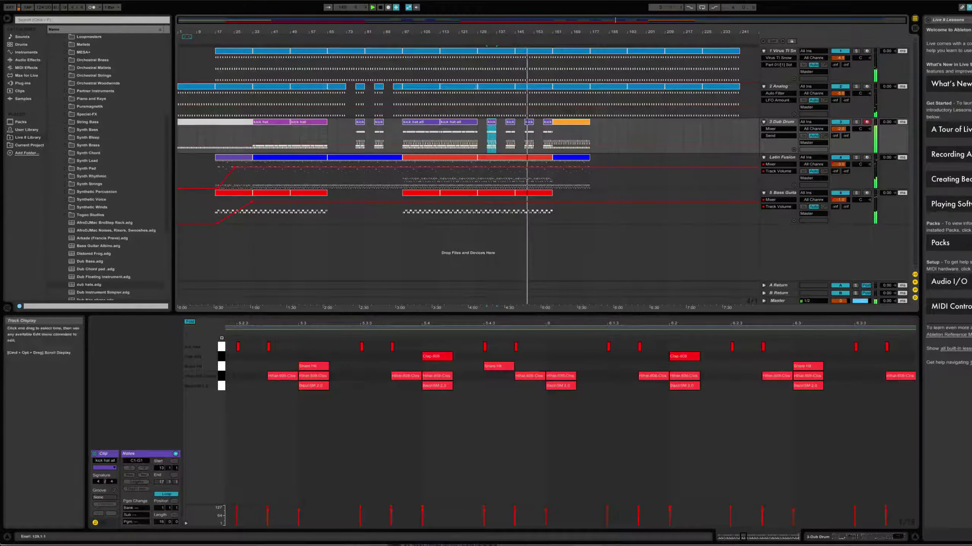
Cut four-bar gaps into the Bass Guitar clips at bars 129, 137, 145 and 153.
click(467, 44)
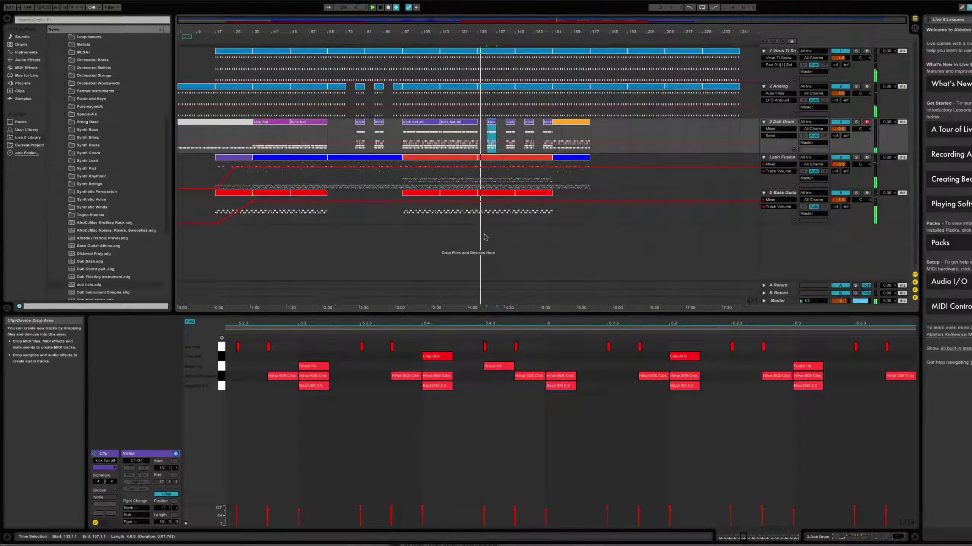
click(478, 216)
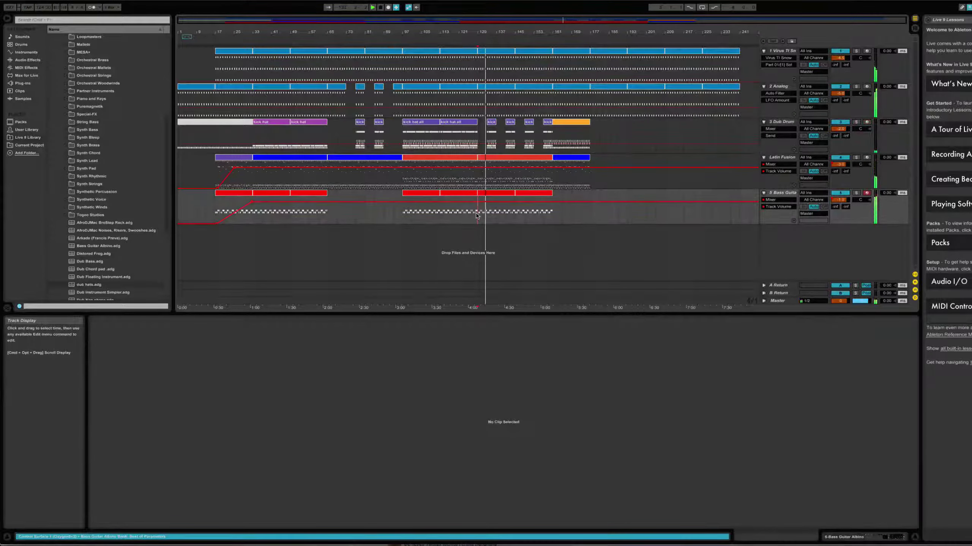
drag(478, 216, 482, 216)
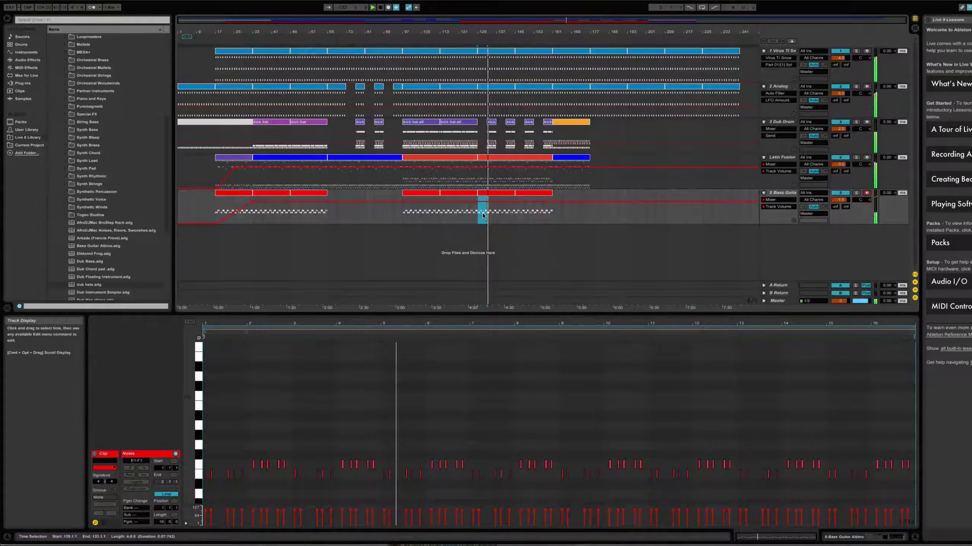
click(502, 215)
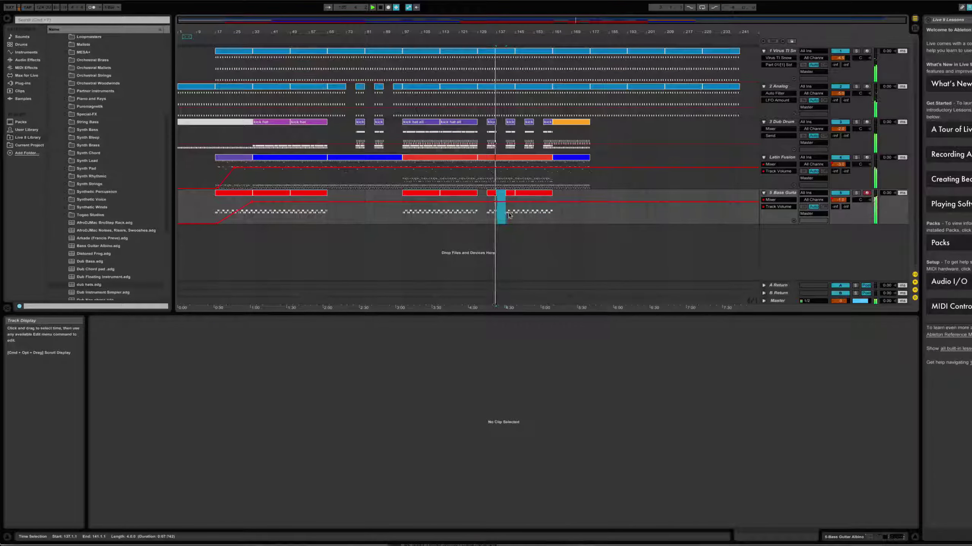
click(515, 215)
drag(514, 215, 521, 216)
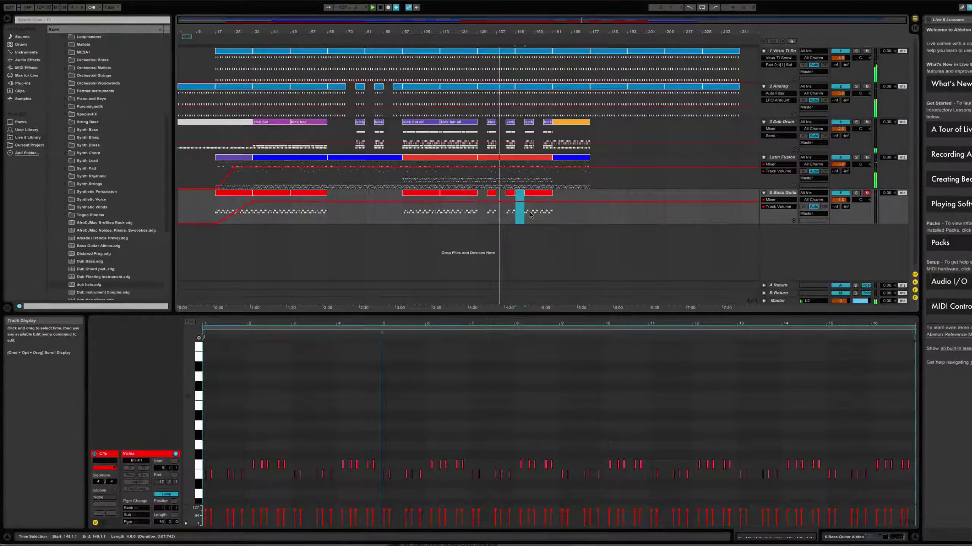
click(534, 214)
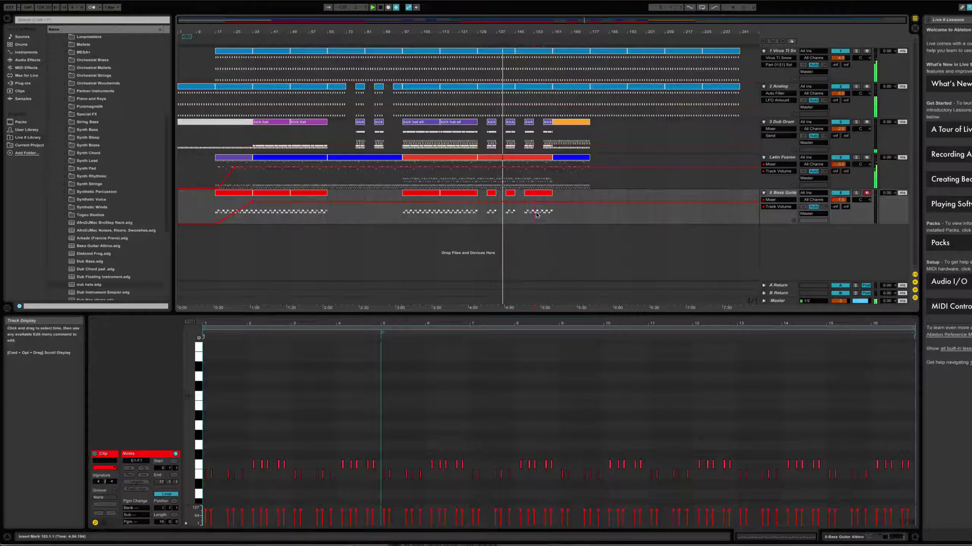
drag(534, 214, 543, 215)
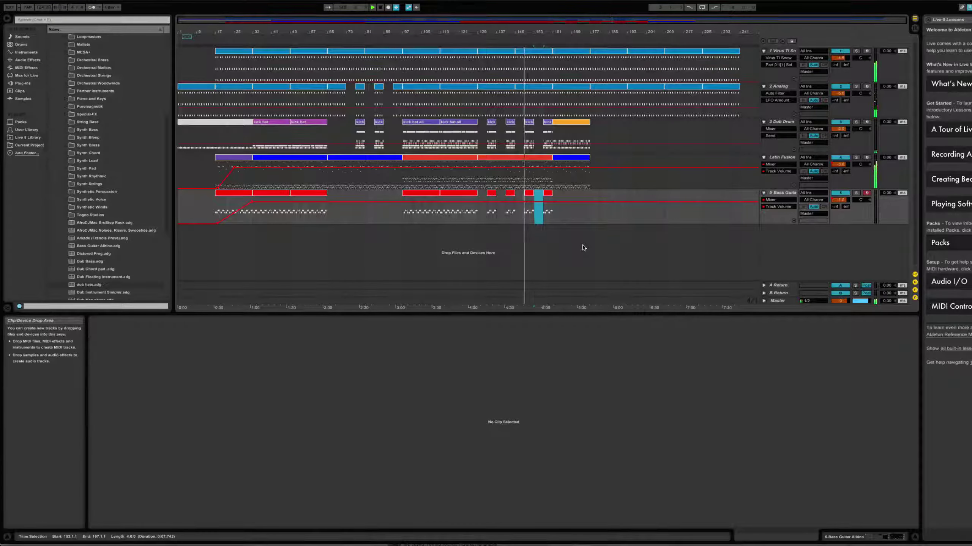
Copy the 16-bar Dub Drum, Latin Fusion and Bass Guitar section ending at bar 129 to bar 177 and again to bar 193.
click(459, 196)
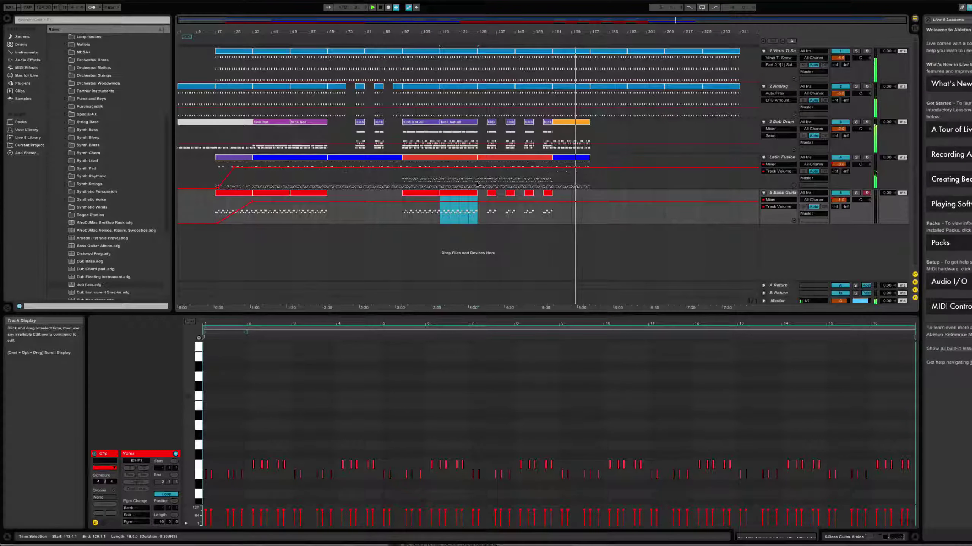
click(478, 221)
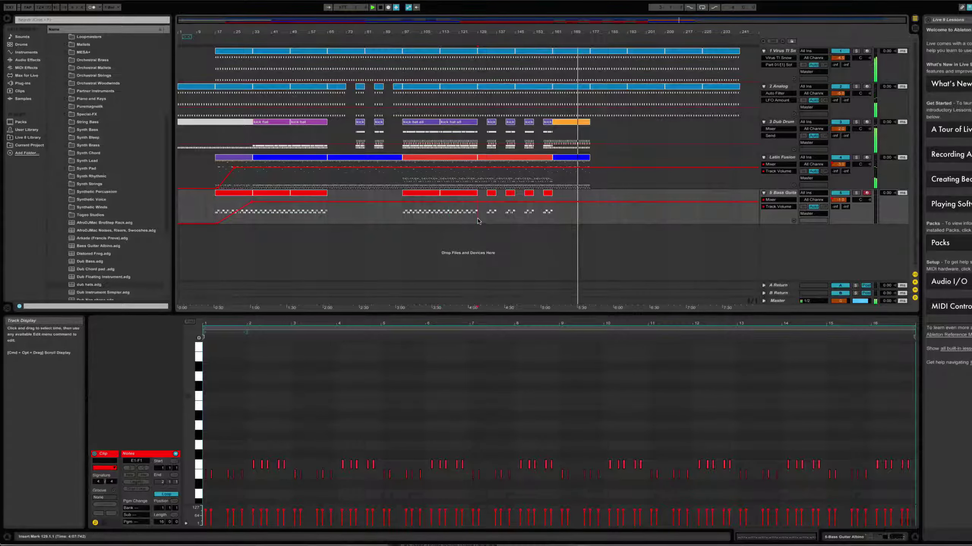
drag(478, 221, 597, 125)
drag(538, 143, 538, 142)
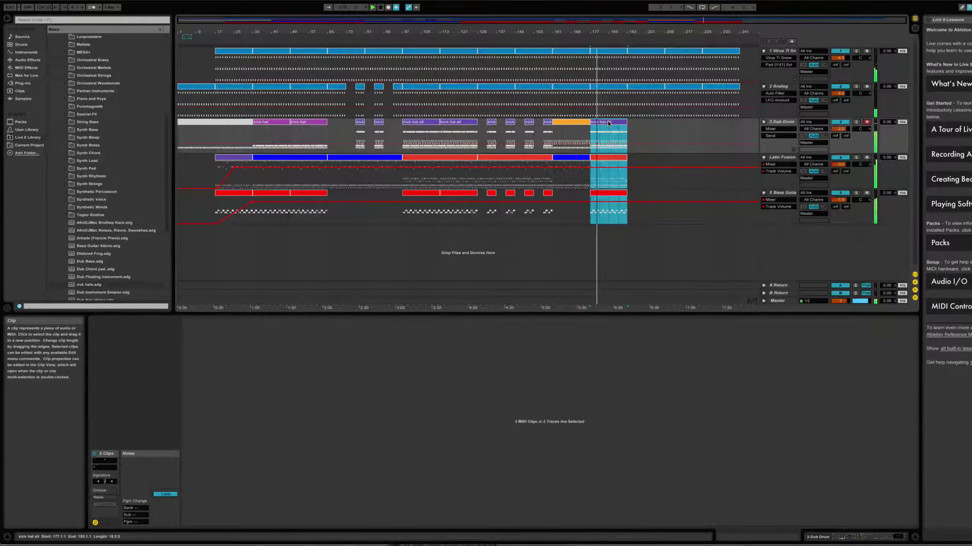
drag(609, 124, 635, 130)
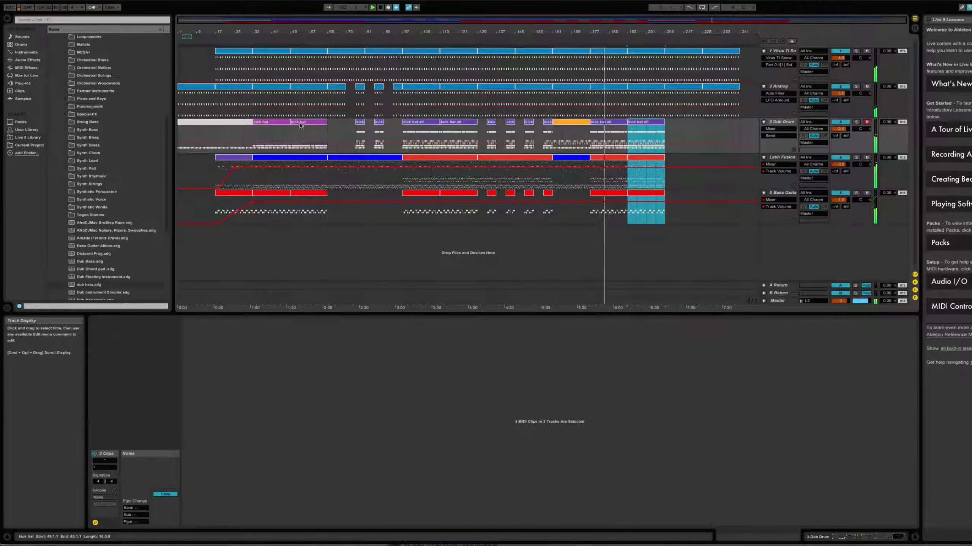
Place the white drum clip from the Session View on the Dub Drum arrangement track at bar 209.
key(Tab)
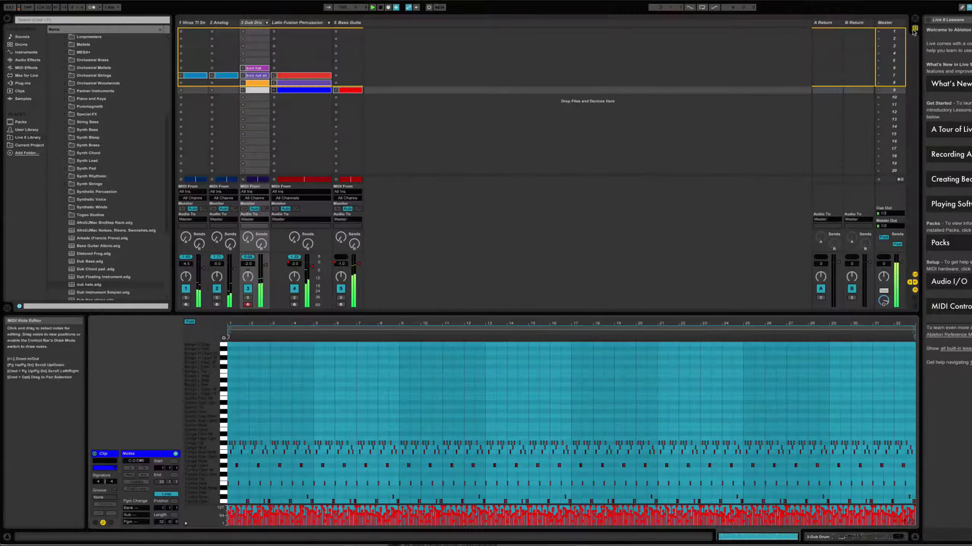
drag(255, 90, 815, 53)
click(916, 18)
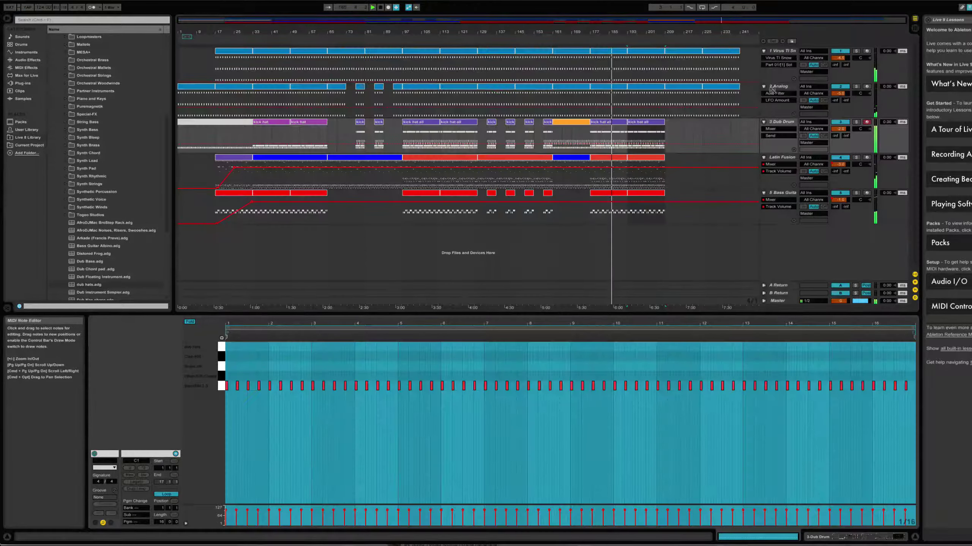
drag(773, 91, 666, 147)
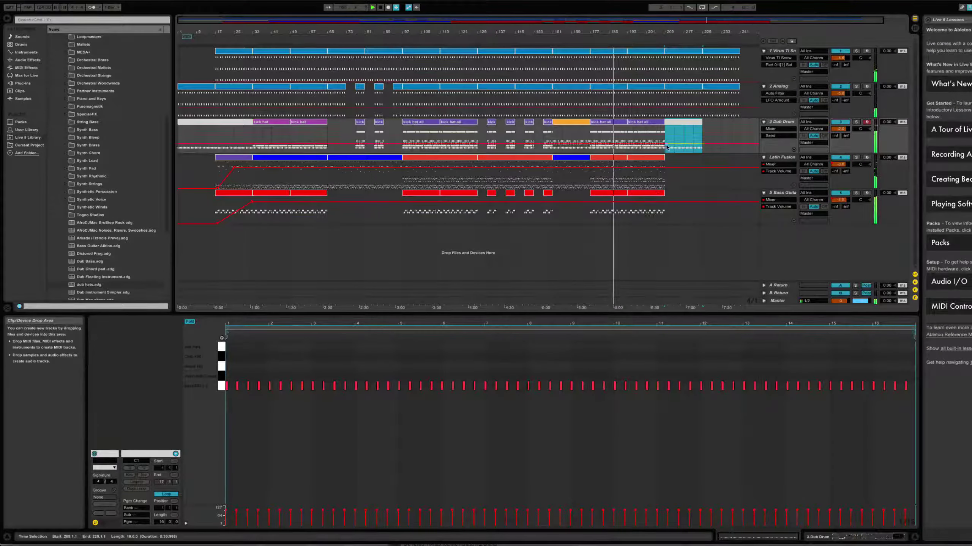
Duplicate the Bass Guitar clip at bar 193 so that the copy starts at bar 209.
click(642, 193)
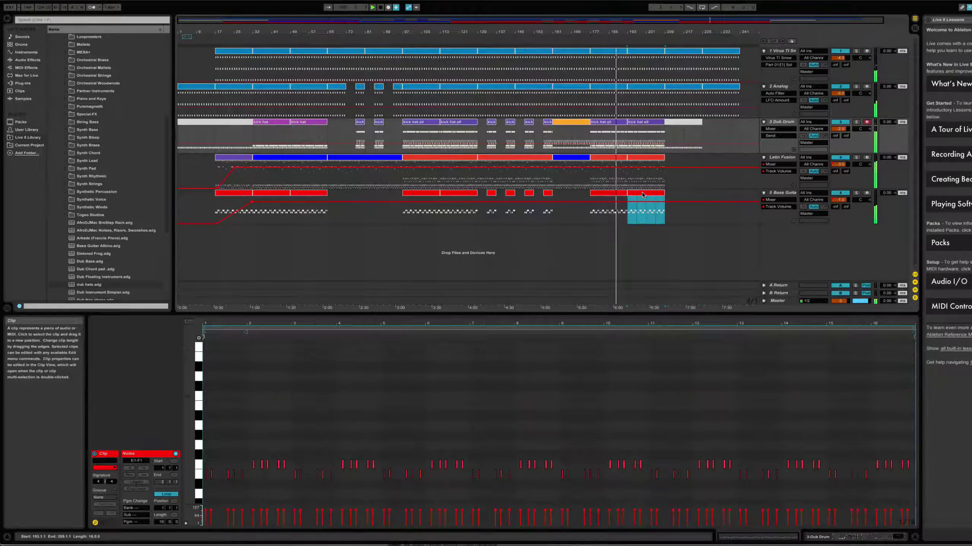
key(super+d)
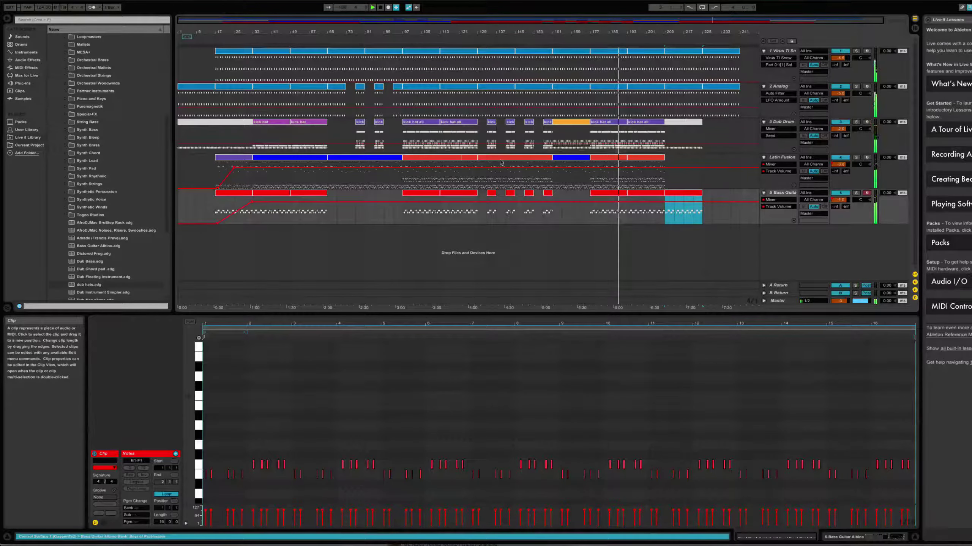
Place the purple percussion clip from the Session View on the Latin Fusion arrangement track at bar 209 and shorten it to end at bar 225.
click(915, 28)
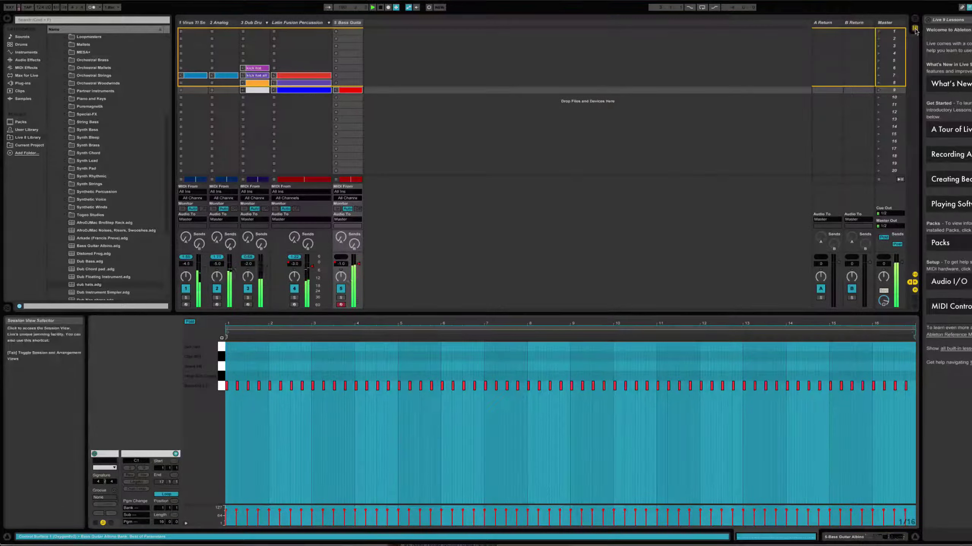
click(285, 78)
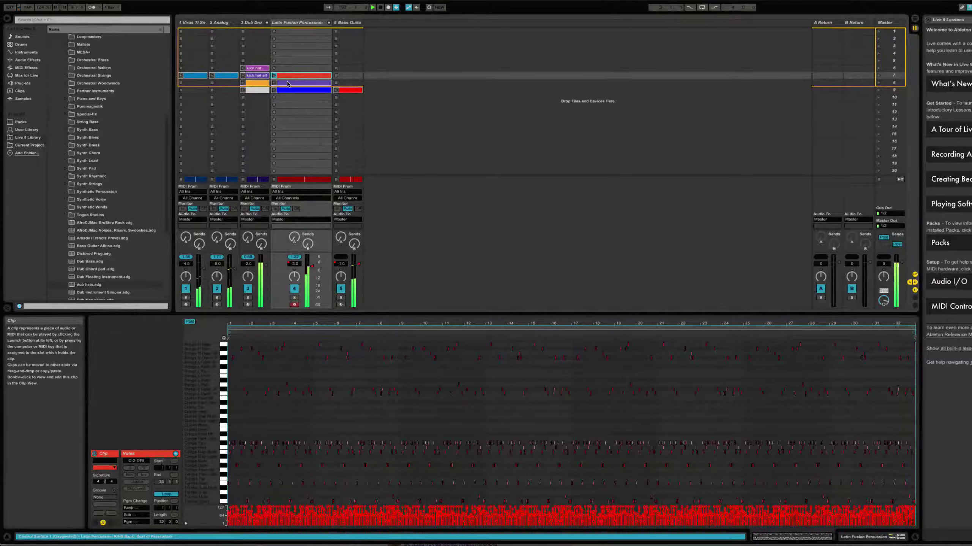
click(287, 83)
key(super+a)
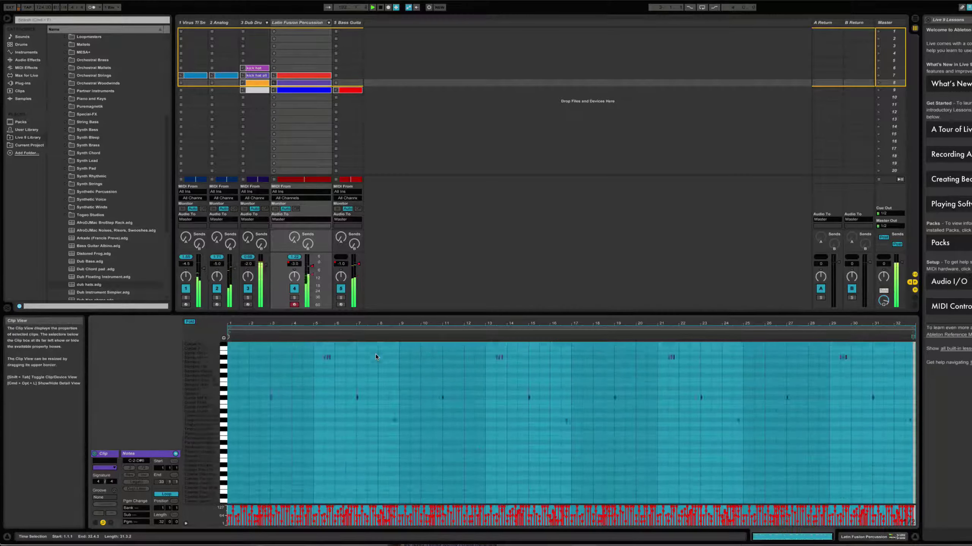
scroll(375, 357, up, 3)
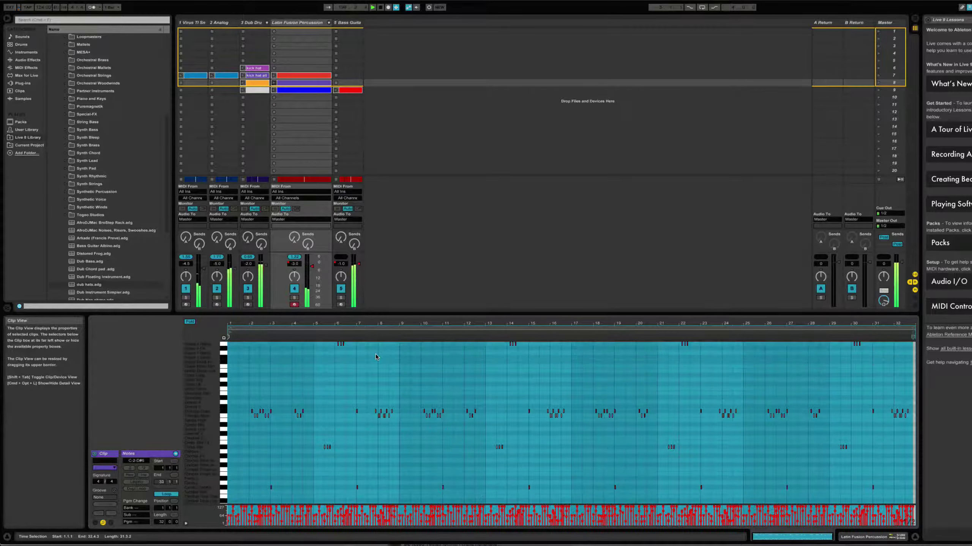
drag(299, 86, 794, 72)
click(917, 22)
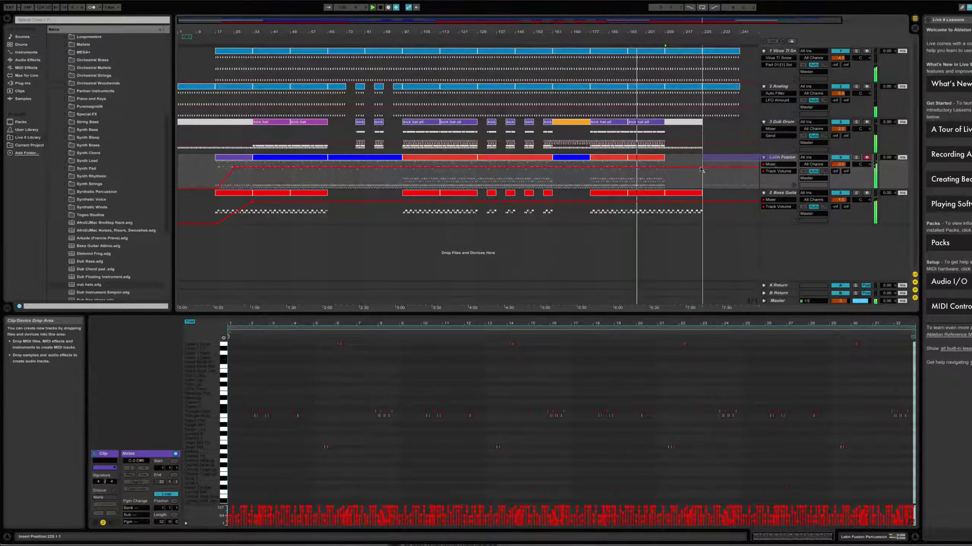
click(675, 174)
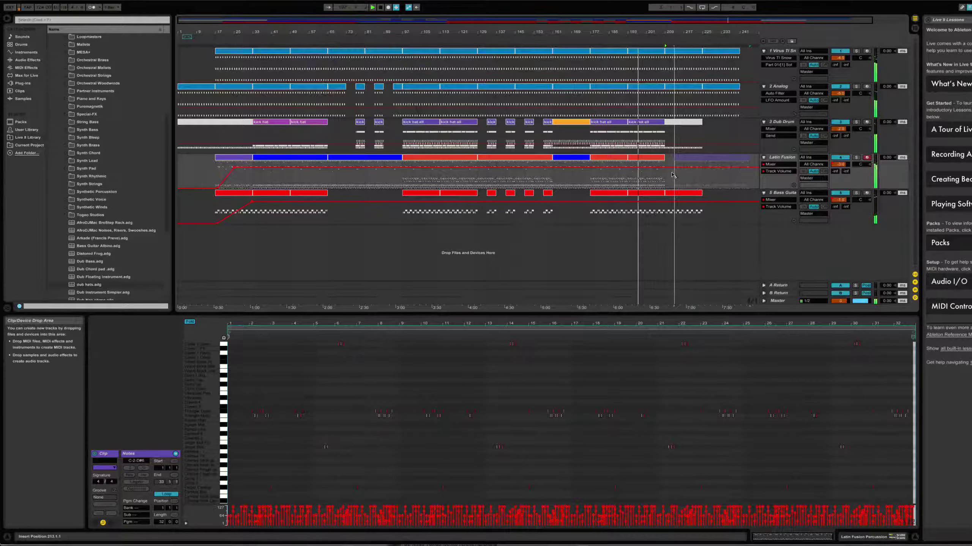
drag(672, 175, 667, 175)
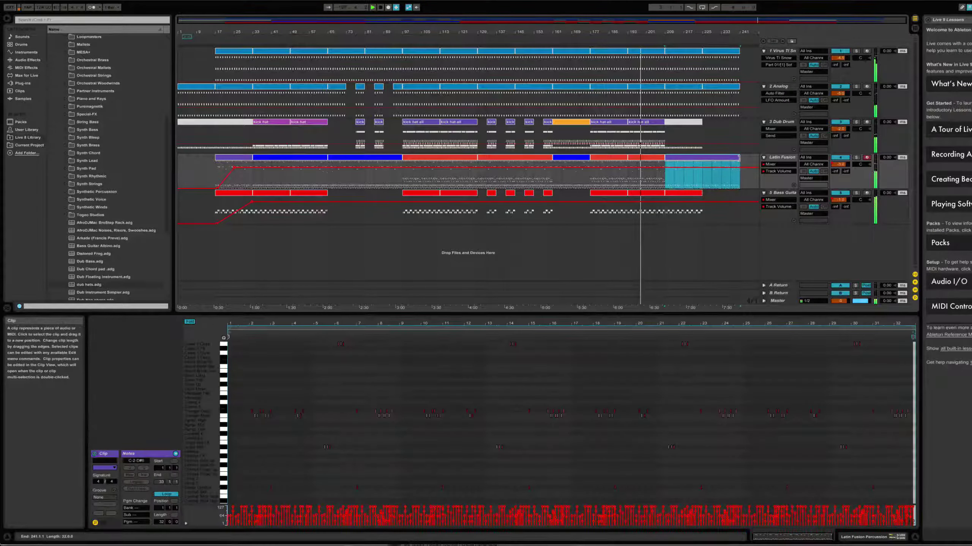
drag(738, 158, 701, 158)
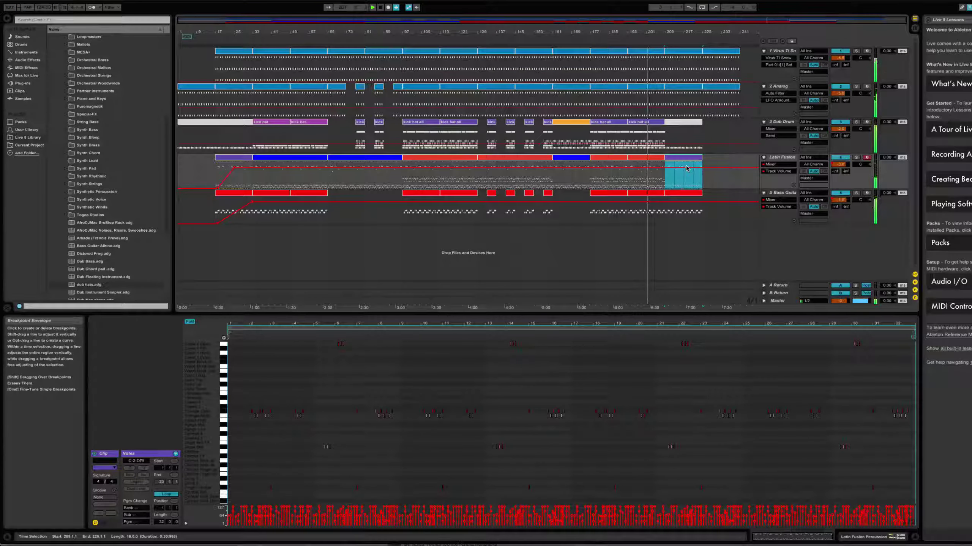
Replace the white clip at bar 209 on Dub Drum with a copy of the orange clip from bar 161 and select its snare notes.
click(638, 160)
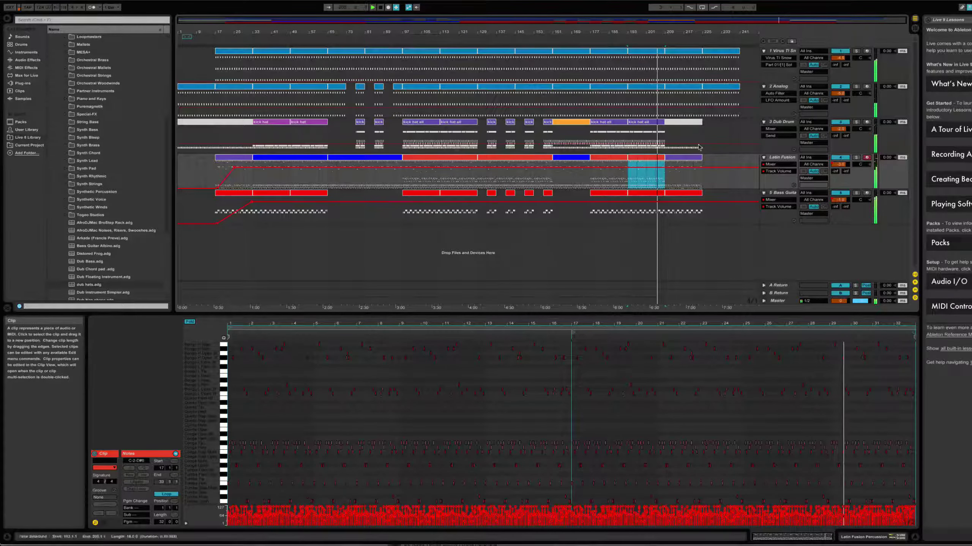
click(915, 28)
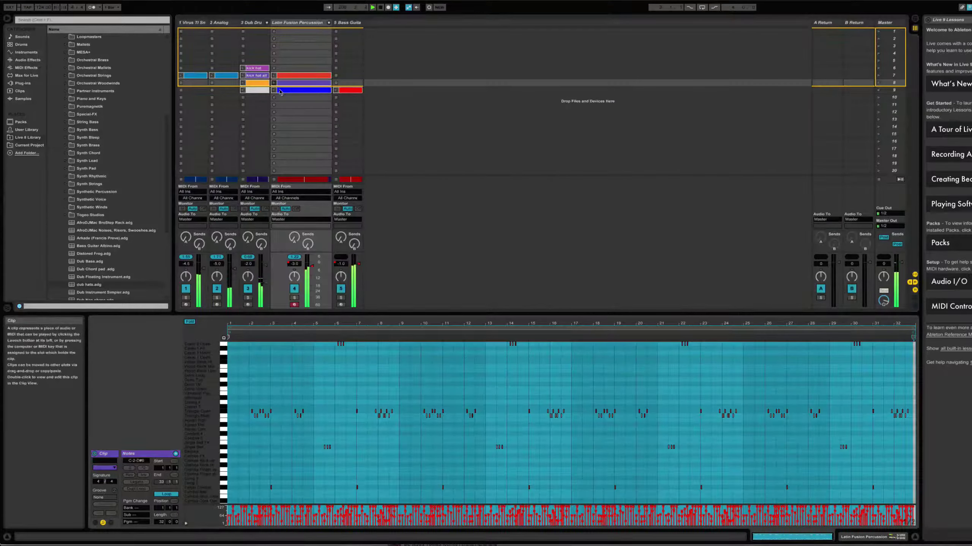
click(257, 84)
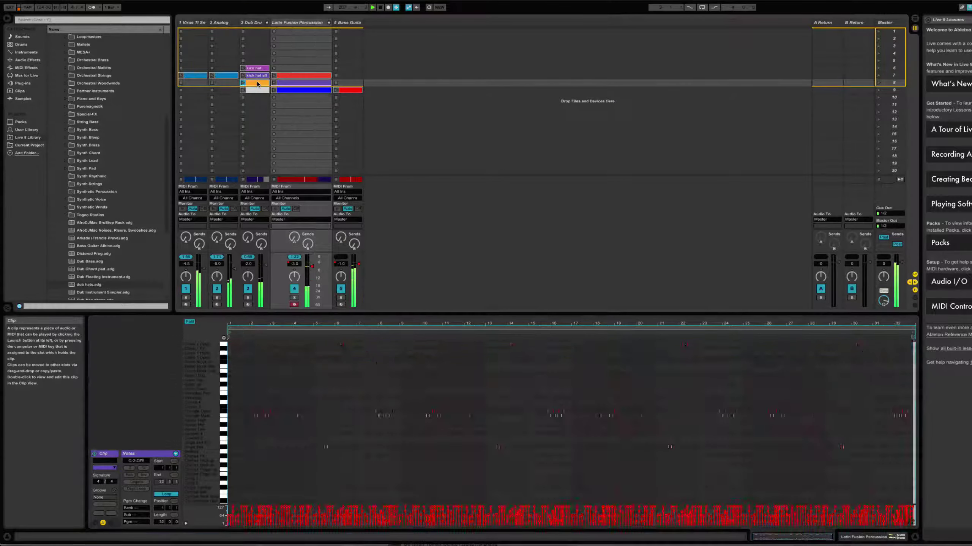
click(254, 91)
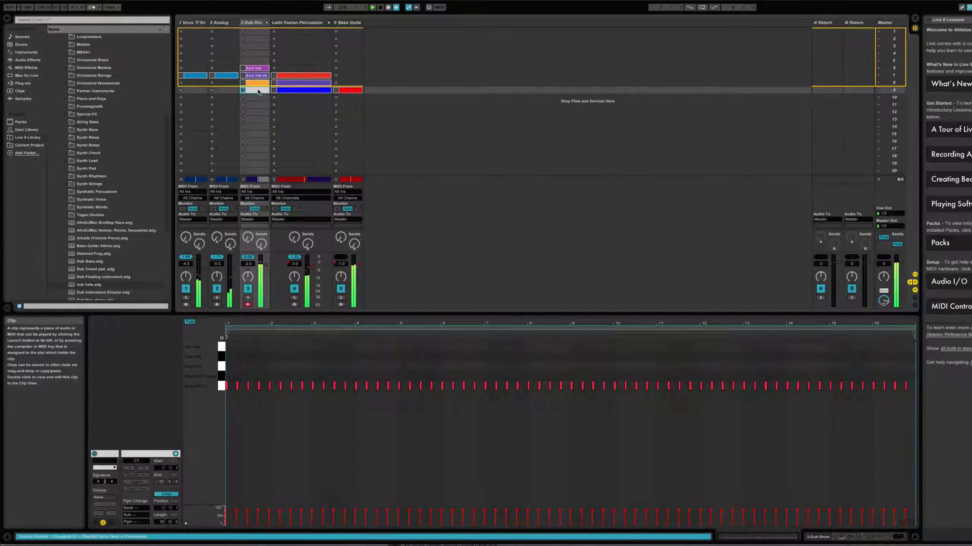
click(258, 85)
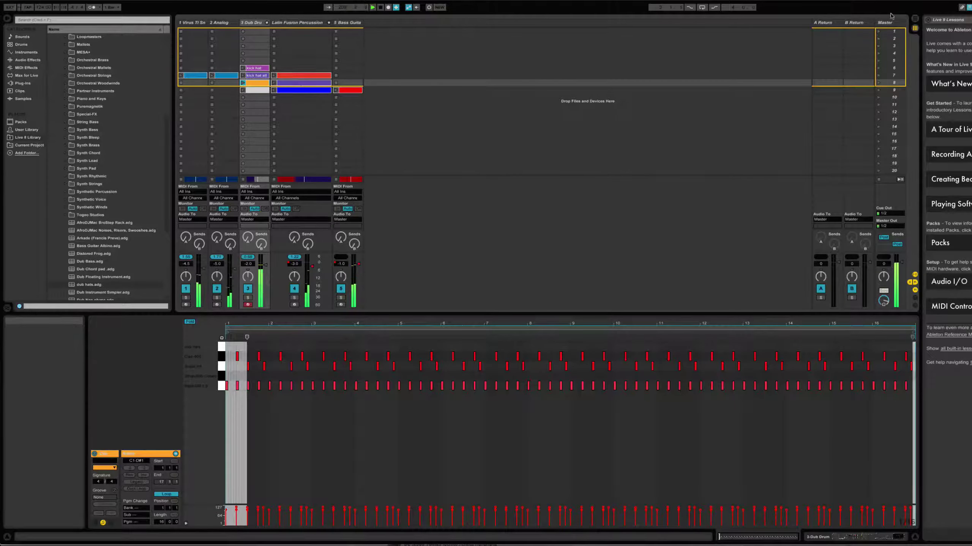
click(914, 21)
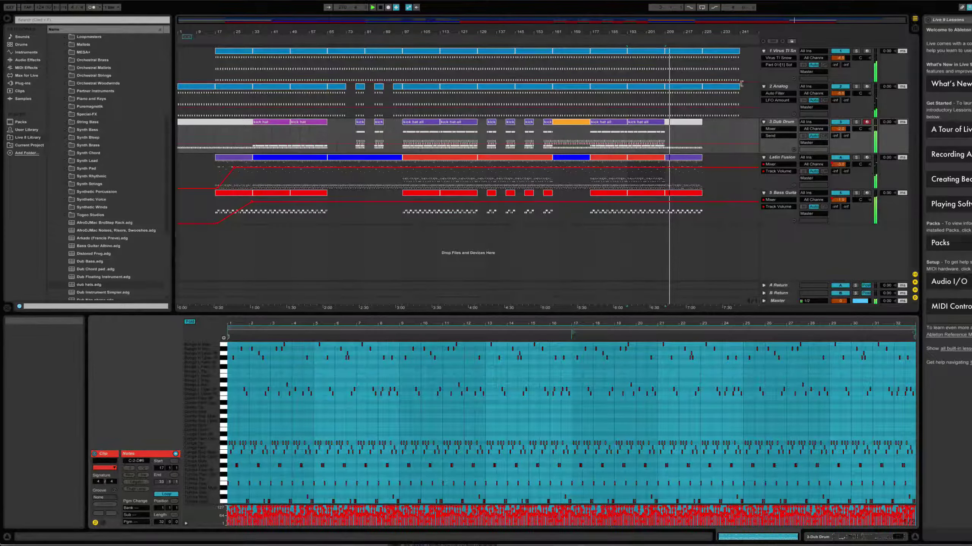
click(570, 123)
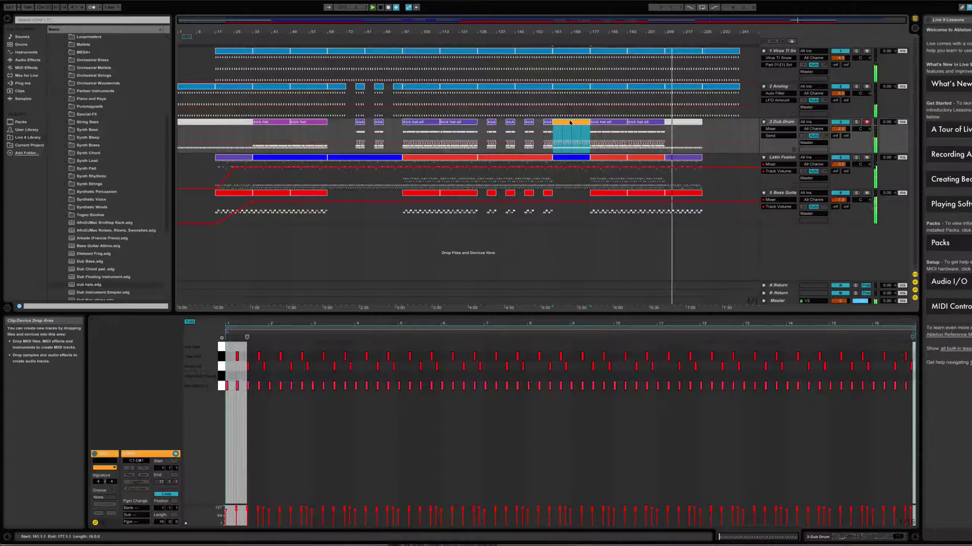
drag(570, 123, 684, 123)
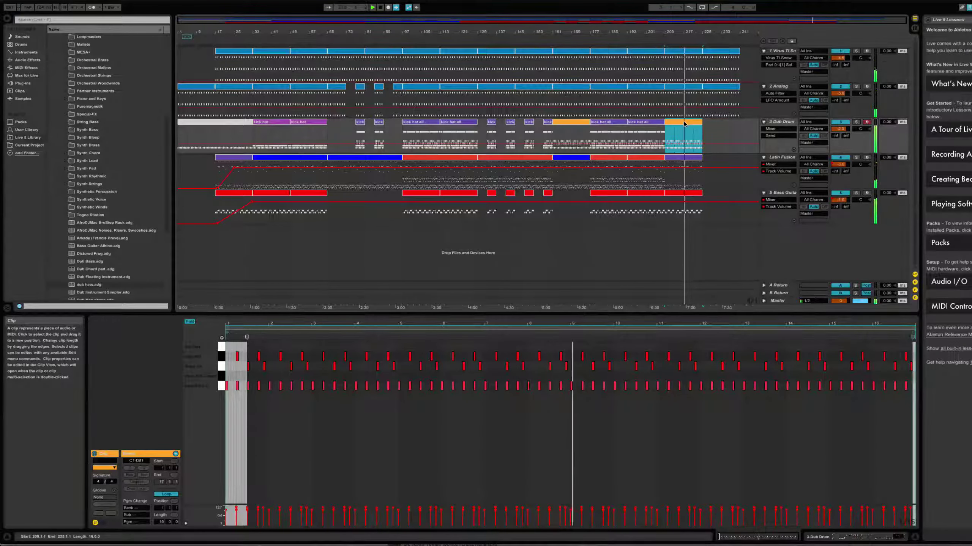
click(238, 385)
click(222, 367)
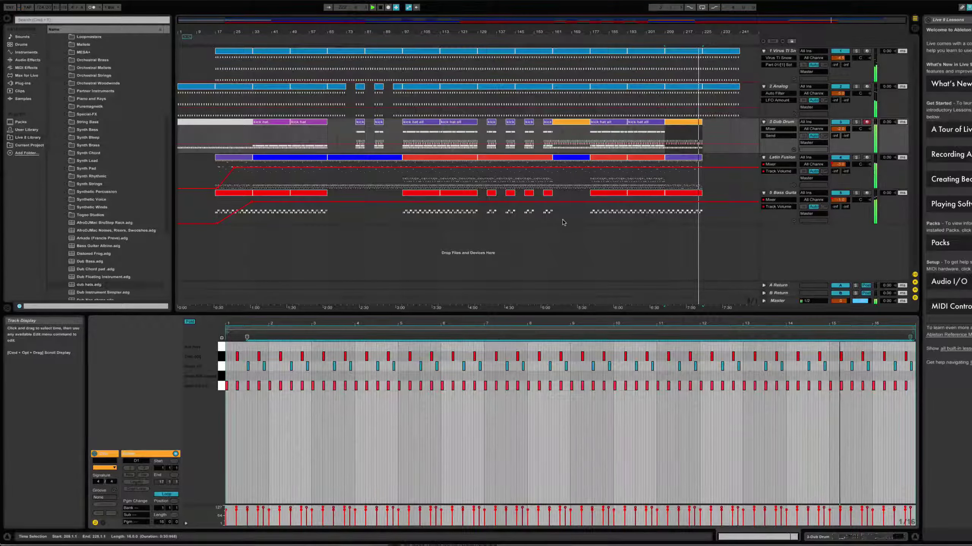
Copy the red percussion clip at bar 193 on Latin Fusion to bar 225.
click(642, 160)
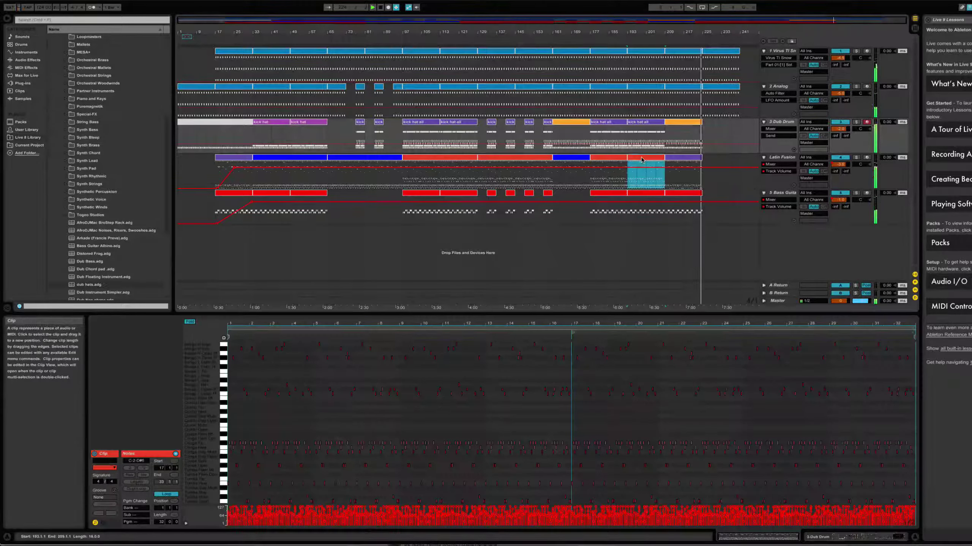
drag(642, 160, 685, 195)
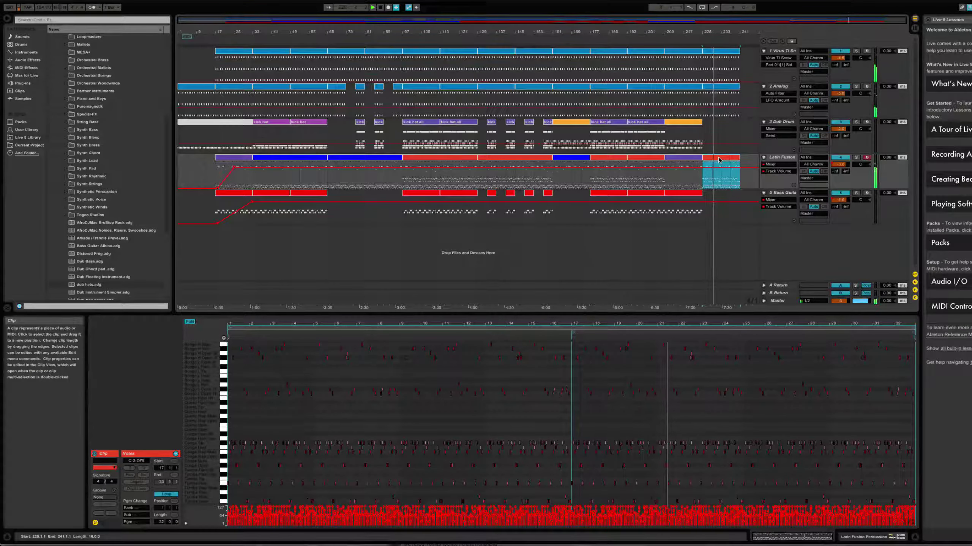
Move the red percussion clip on Latin Fusion from bar 225 to bar 209 and delete the orange Dub Drum clip at bar 209.
drag(719, 160, 681, 158)
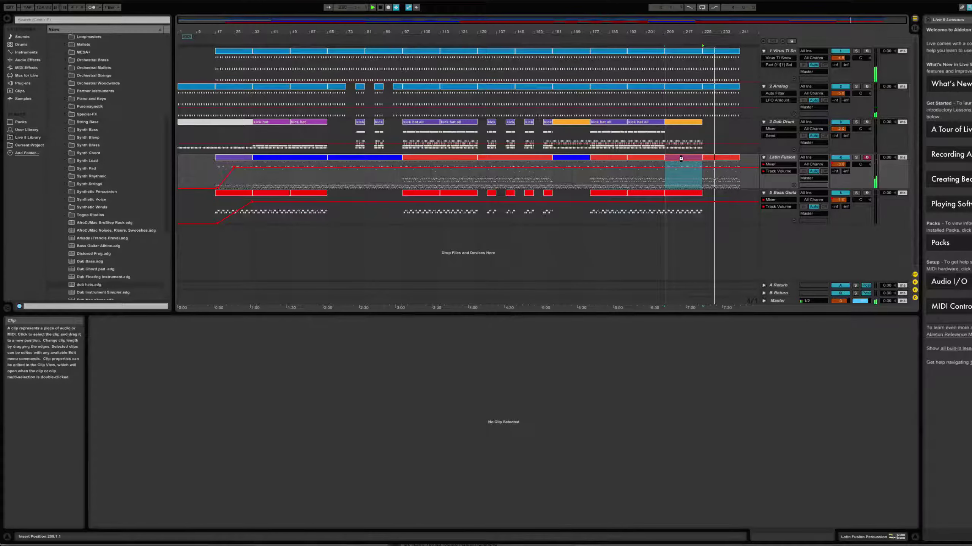
click(680, 158)
click(680, 122)
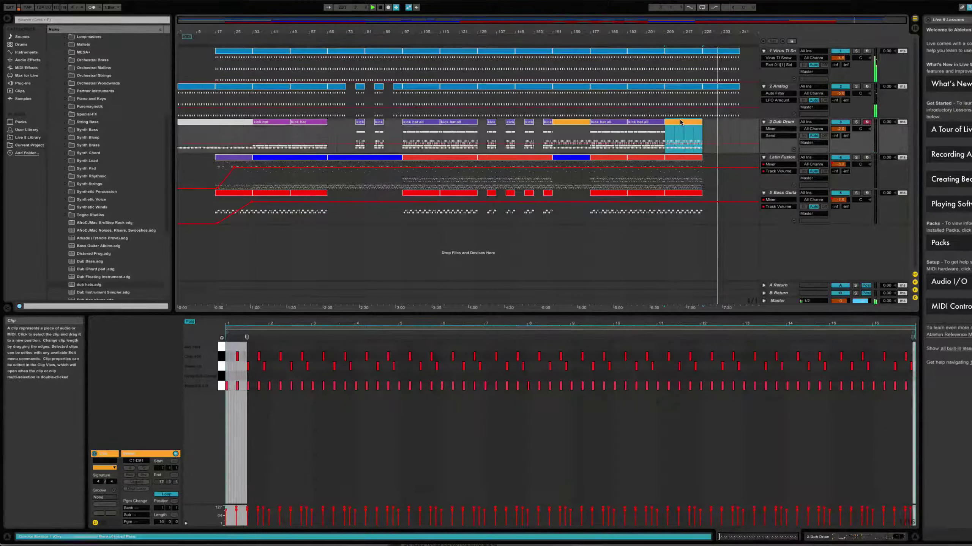
key(Delete)
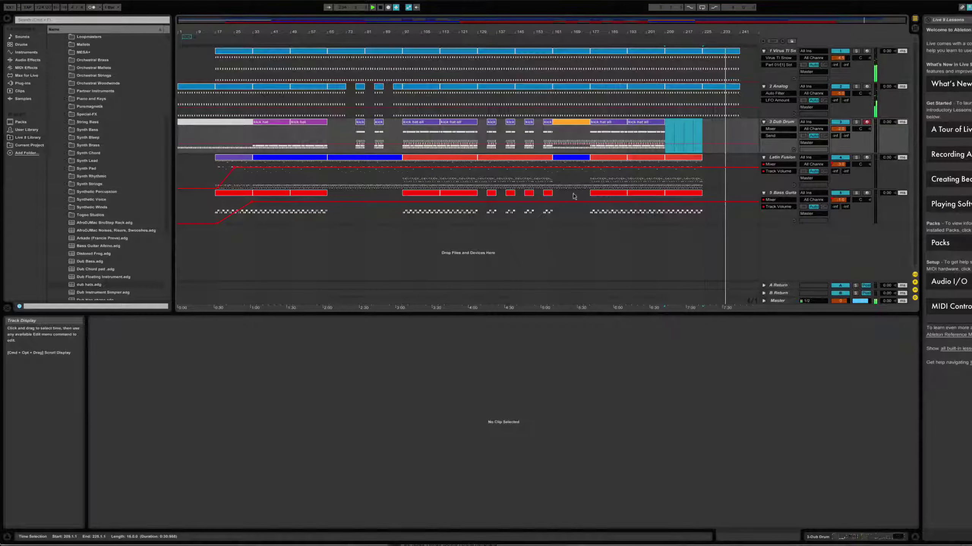
Fill bar 225 with copies of the white Dub Drum clip from bar 17 and the red Latin Fusion and Bass Guitar clips from bar 209.
click(234, 123)
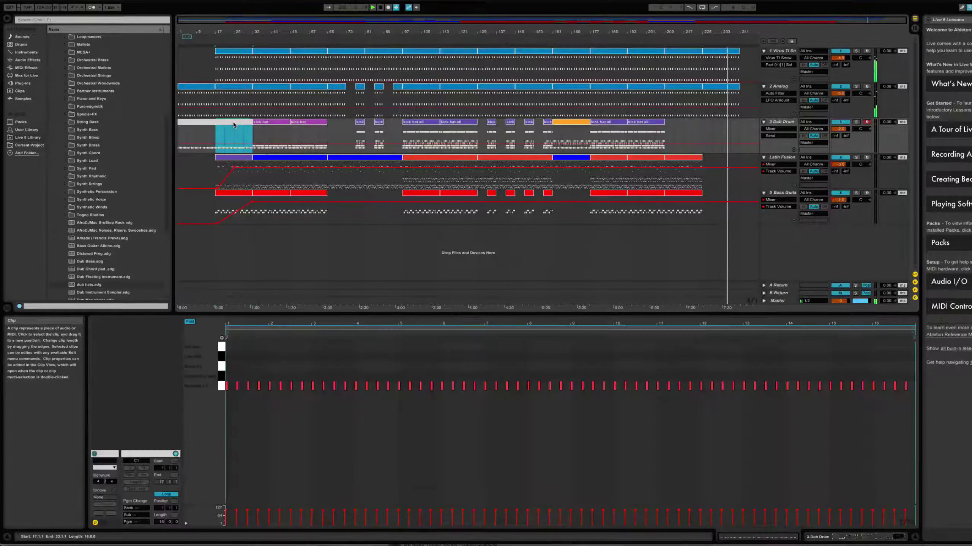
drag(232, 125, 717, 161)
click(687, 188)
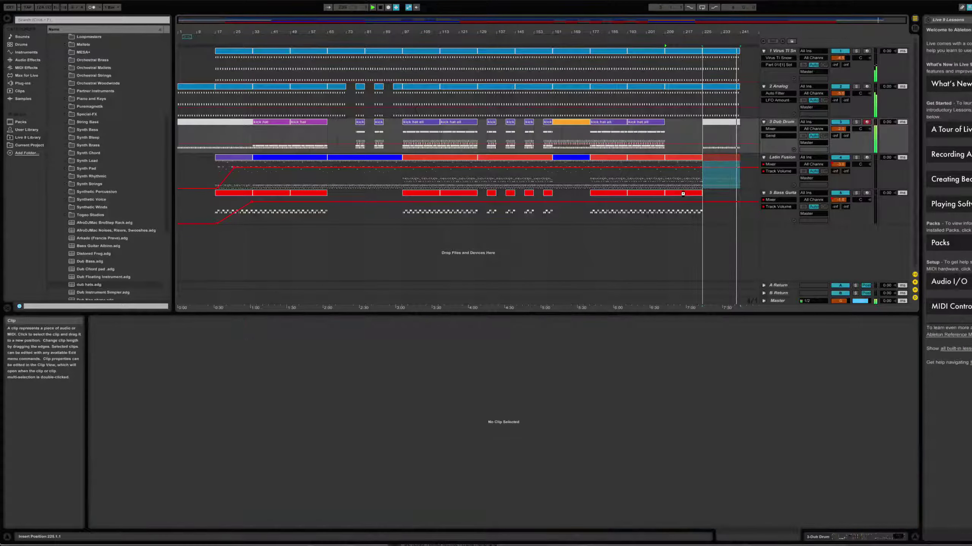
drag(682, 197, 720, 195)
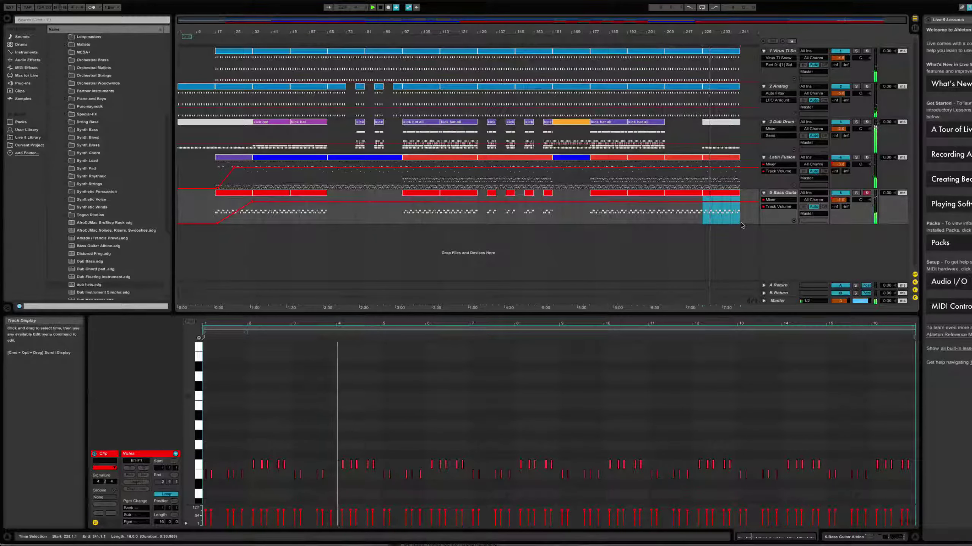
Copy the Dub Drum, Latin Fusion and Bass Guitar clips at bar 225 together to bar 161 and play that section back.
drag(741, 225, 713, 126)
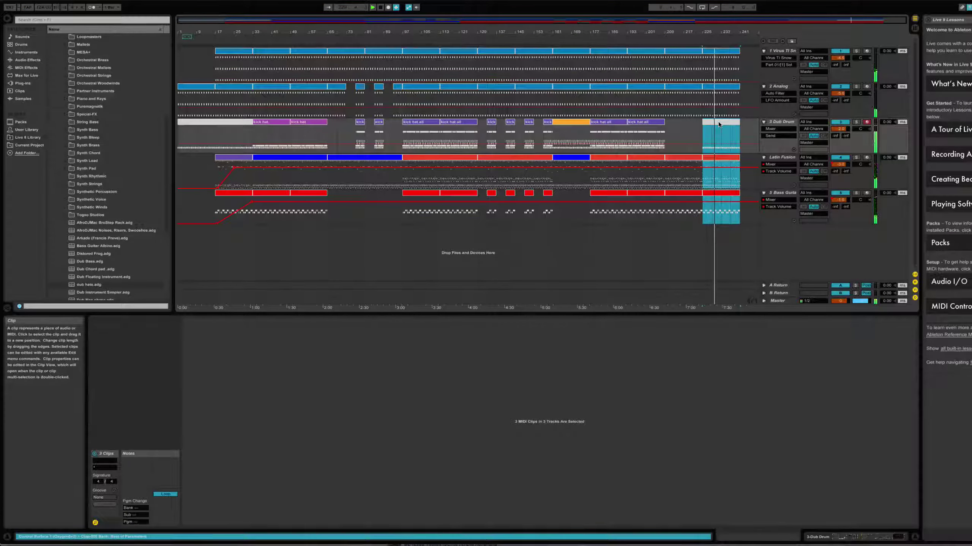
drag(718, 122, 570, 126)
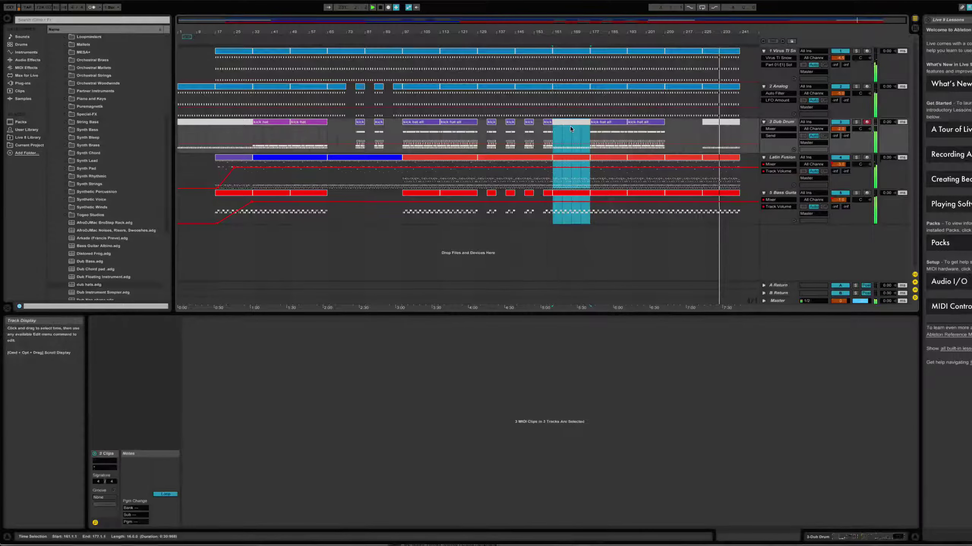
click(549, 38)
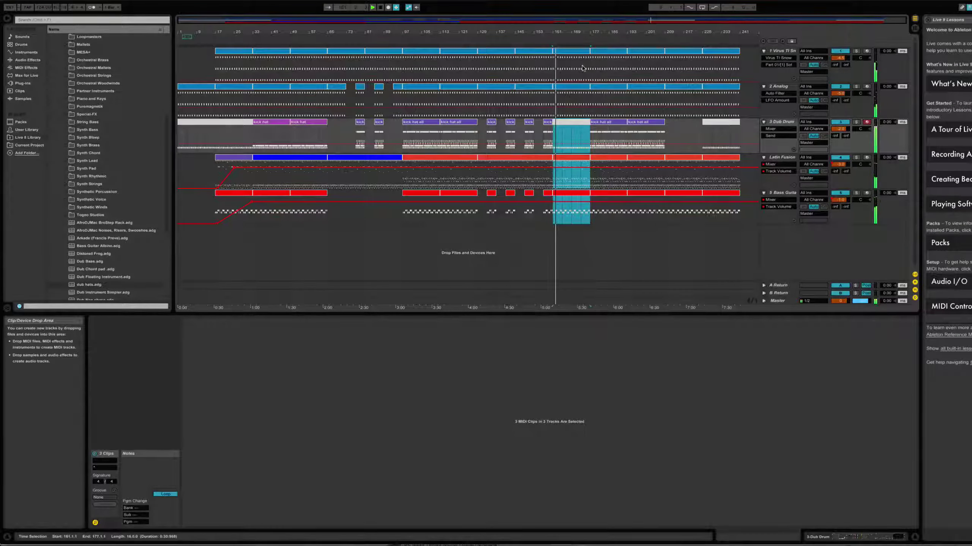
click(583, 40)
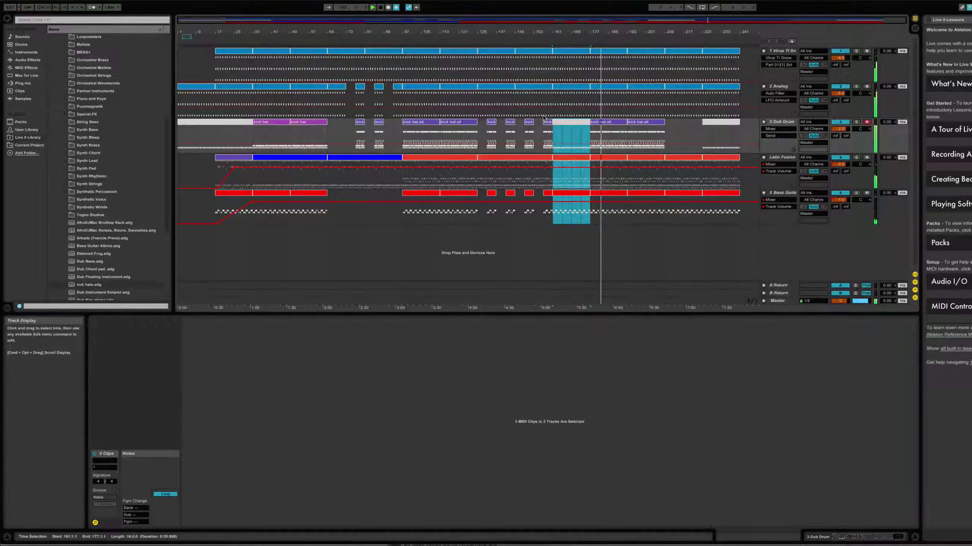
Try the section at bar 161 without the white Dub Drum clip, play it back and undo the deletion.
click(571, 124)
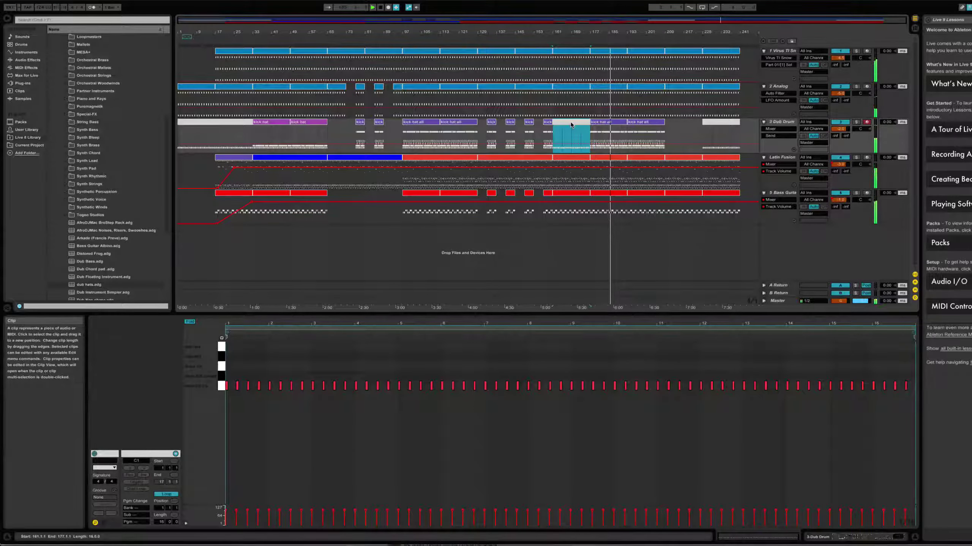
click(571, 123)
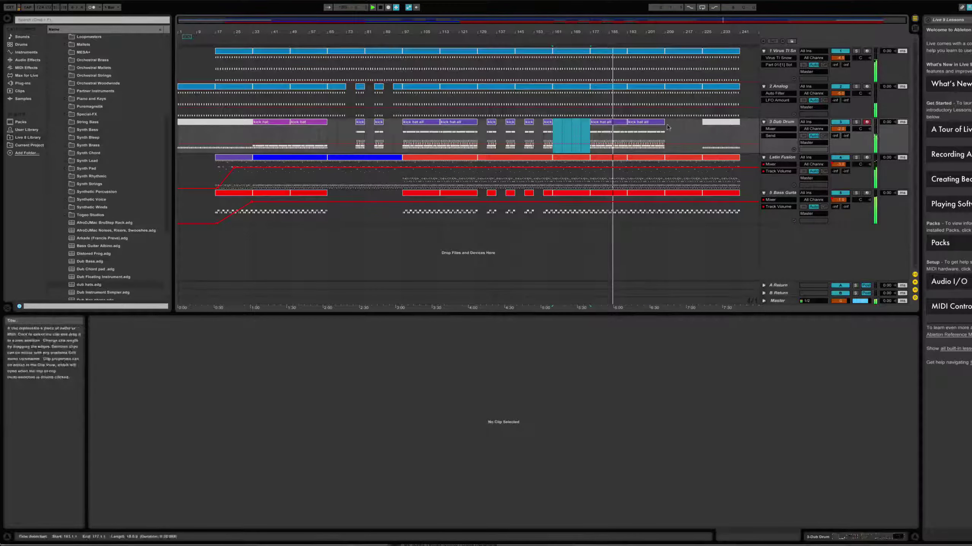
click(548, 44)
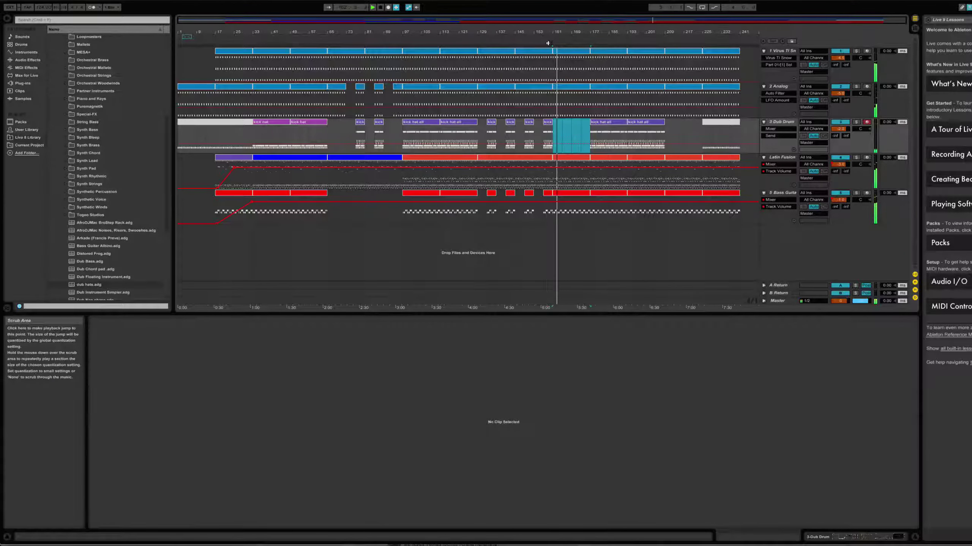
key(super+z)
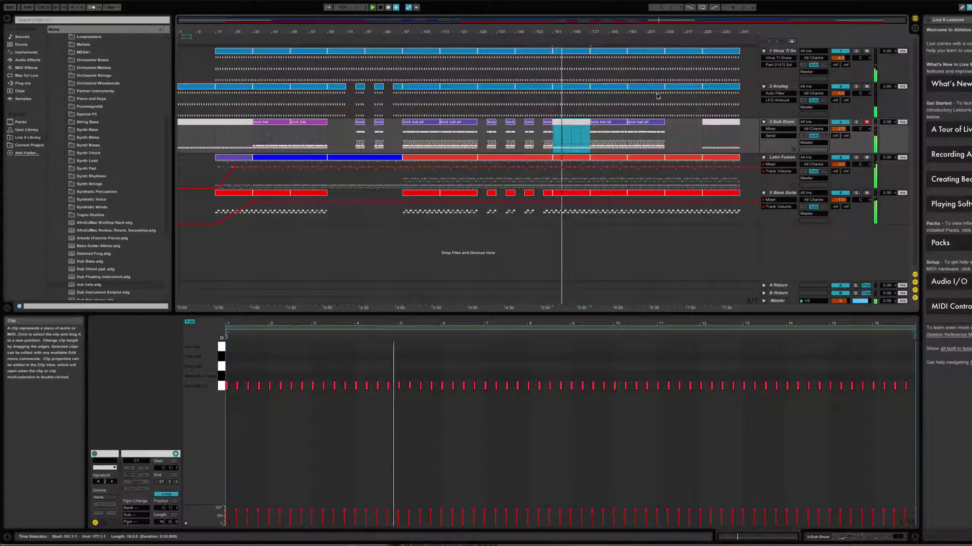
Play the passage leading into bar 209 and delete the Bass Guitar clip at bar 209.
click(649, 42)
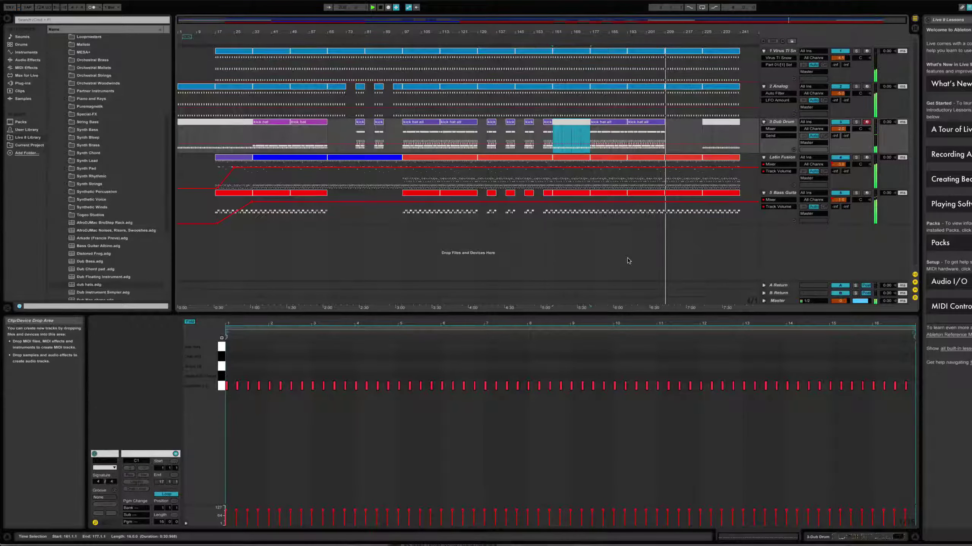
click(676, 195)
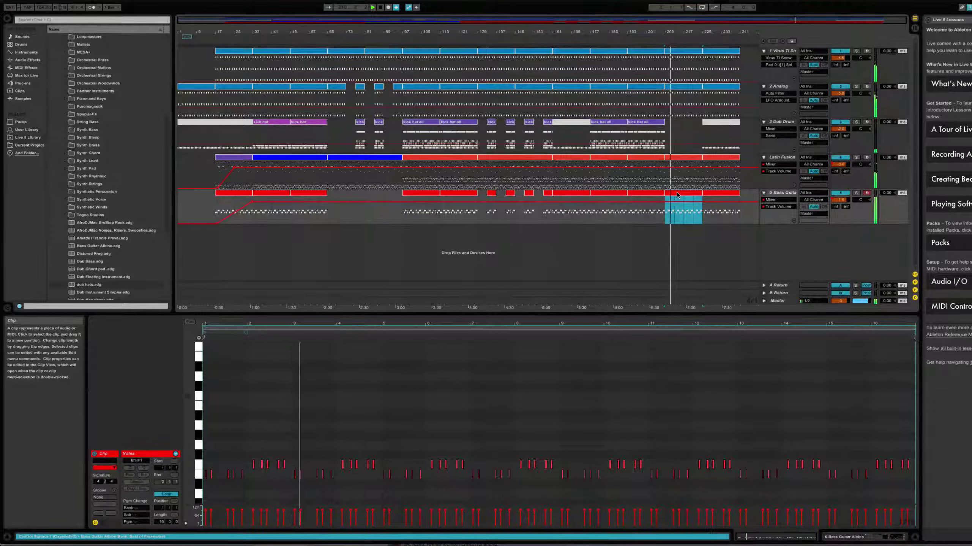
click(677, 195)
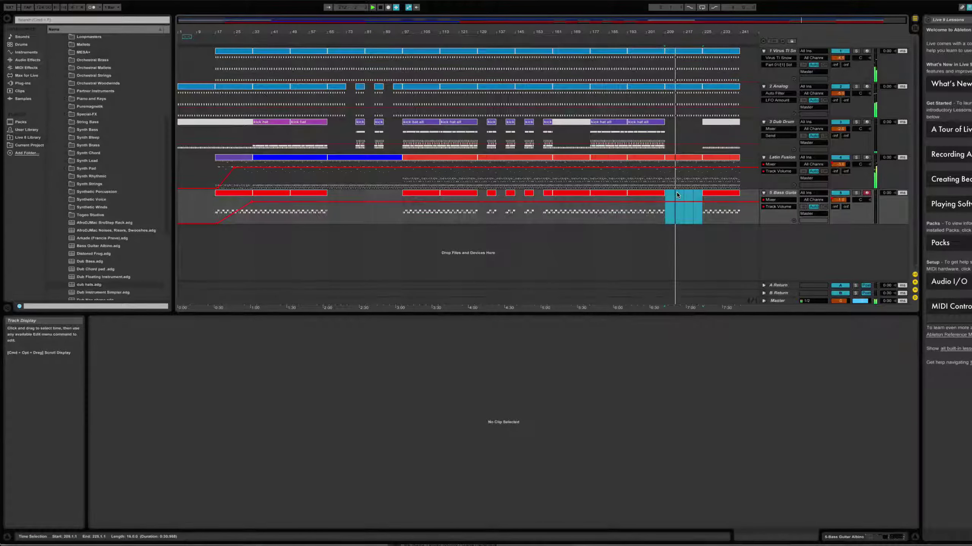
Add four-bar copies of the Bass Guitar clip from bar 97 at bars 77 and 85.
click(419, 195)
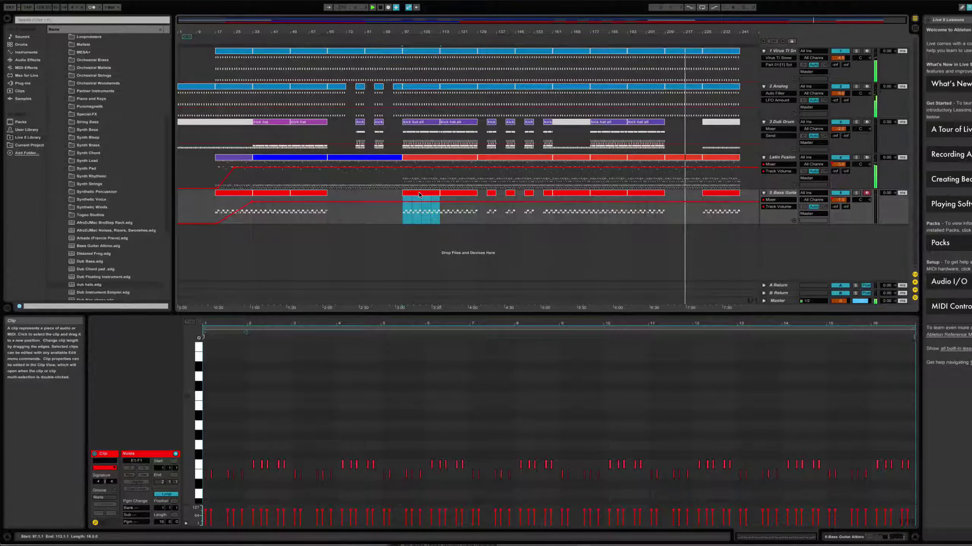
drag(404, 208, 379, 195)
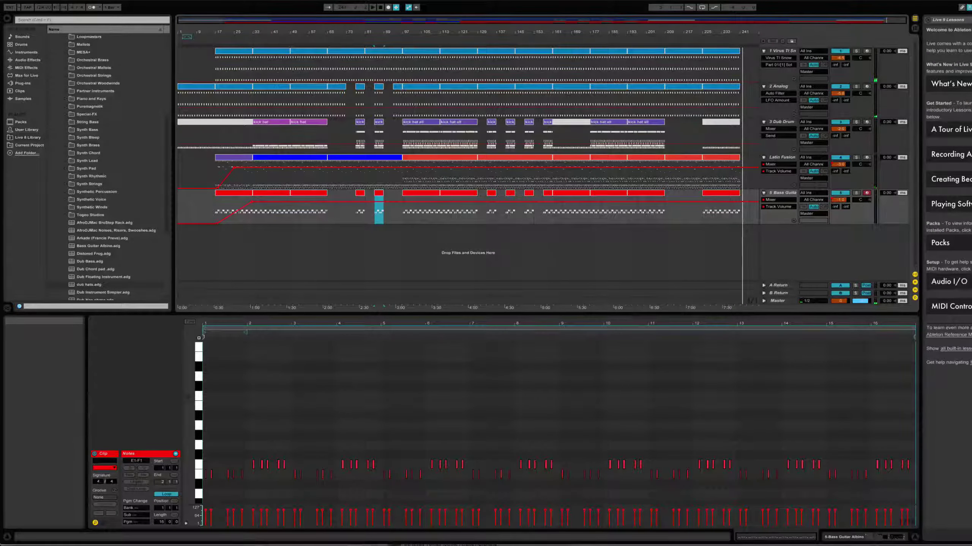
Open the Virus TI Snow plug-in window, move it clear of the track lanes and play the arrangement from bar 17.
click(772, 51)
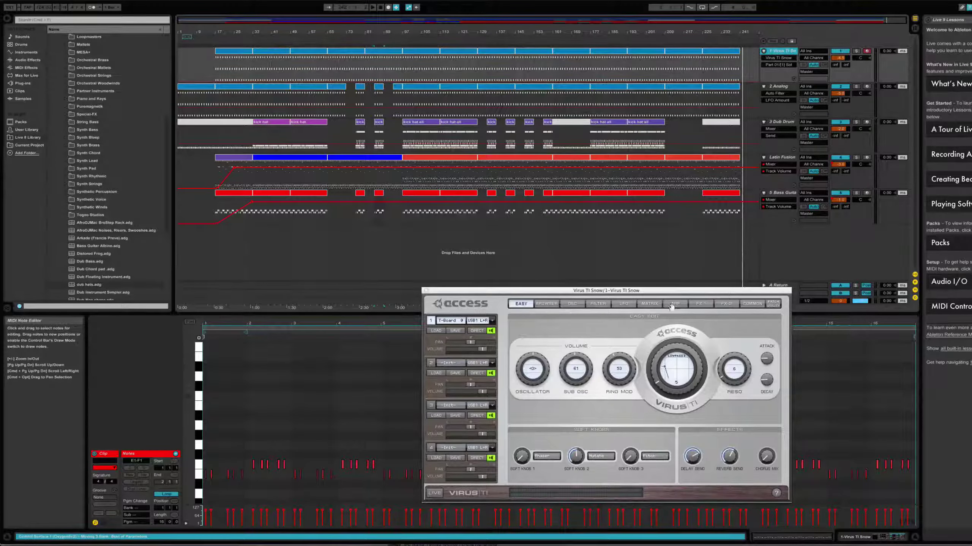
drag(672, 291, 650, 246)
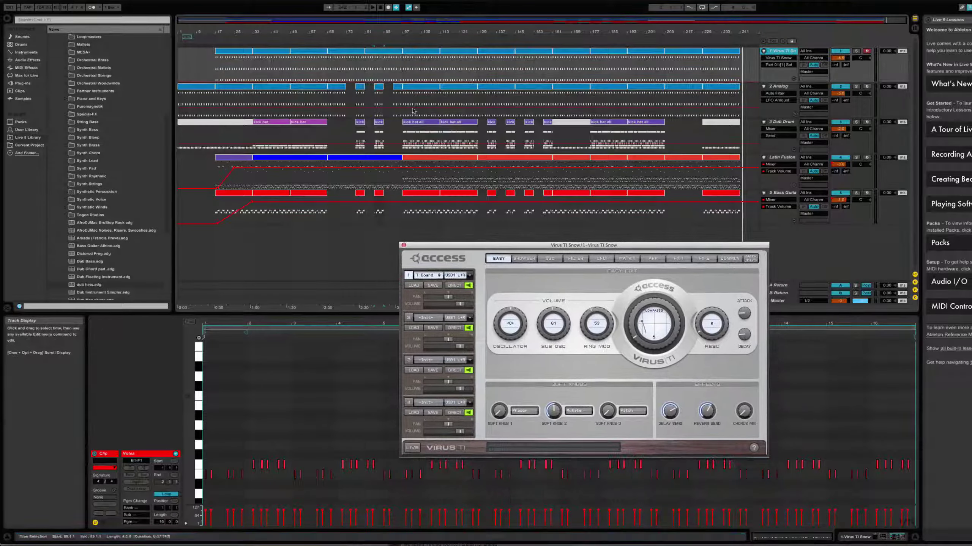
click(209, 39)
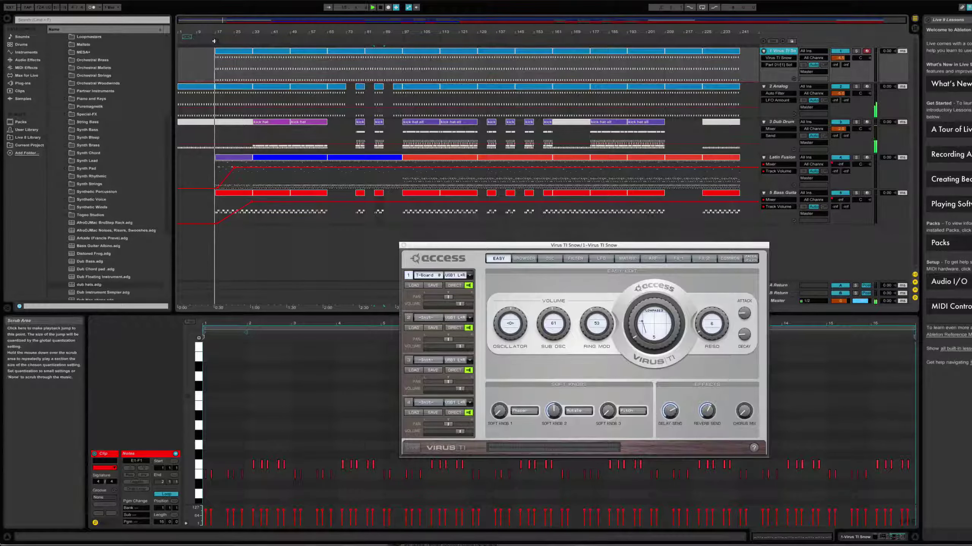
mouse_move(633, 331)
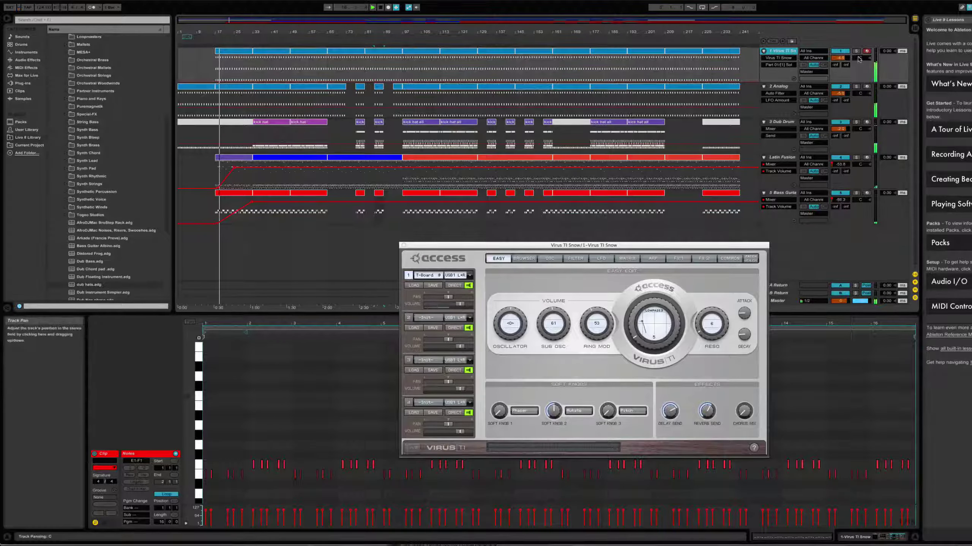
Try to record into the arrangement on the Virus TI Snow track from bar 17.
click(389, 8)
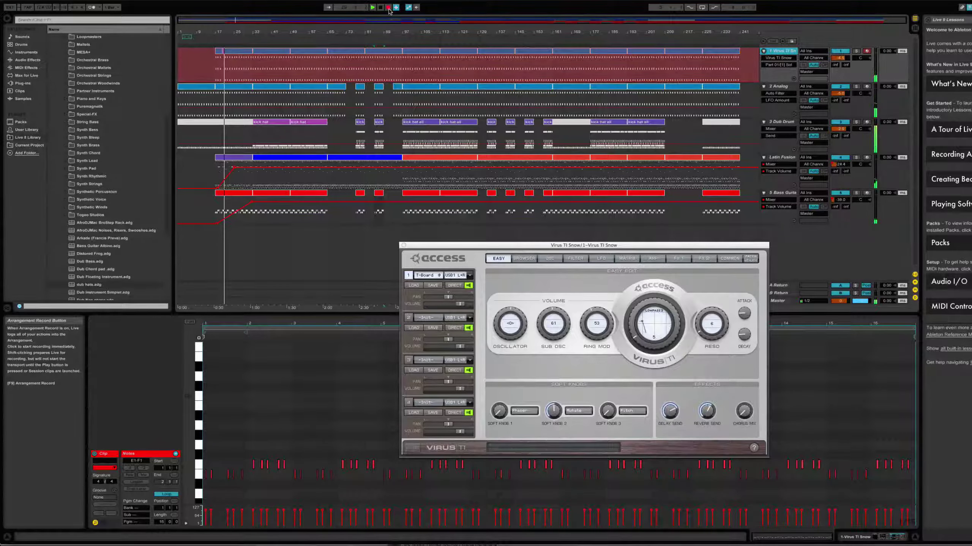
click(388, 7)
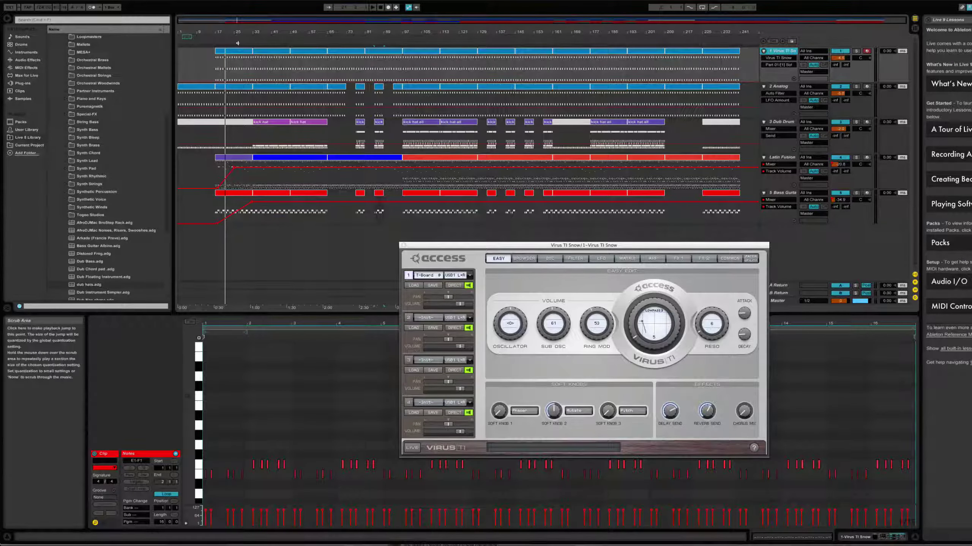
click(211, 41)
click(388, 7)
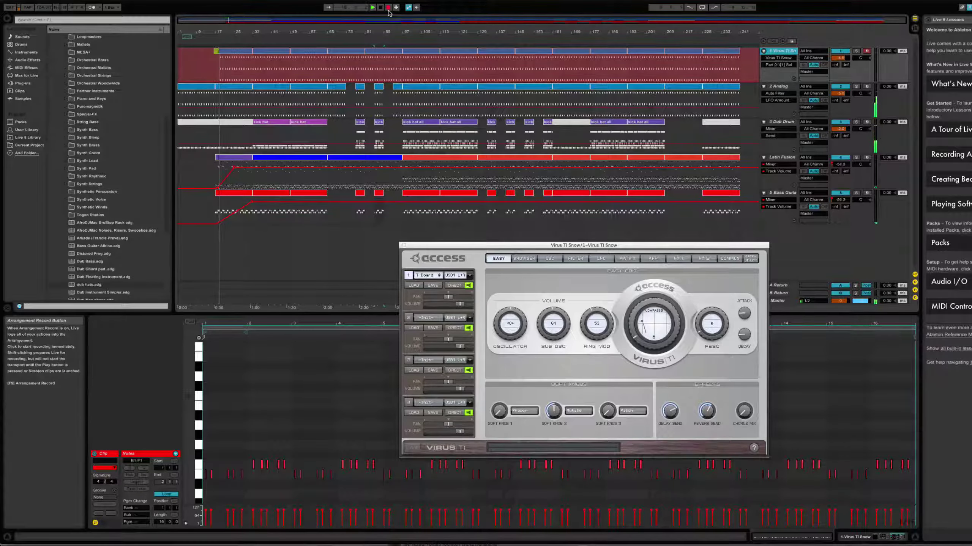
click(389, 8)
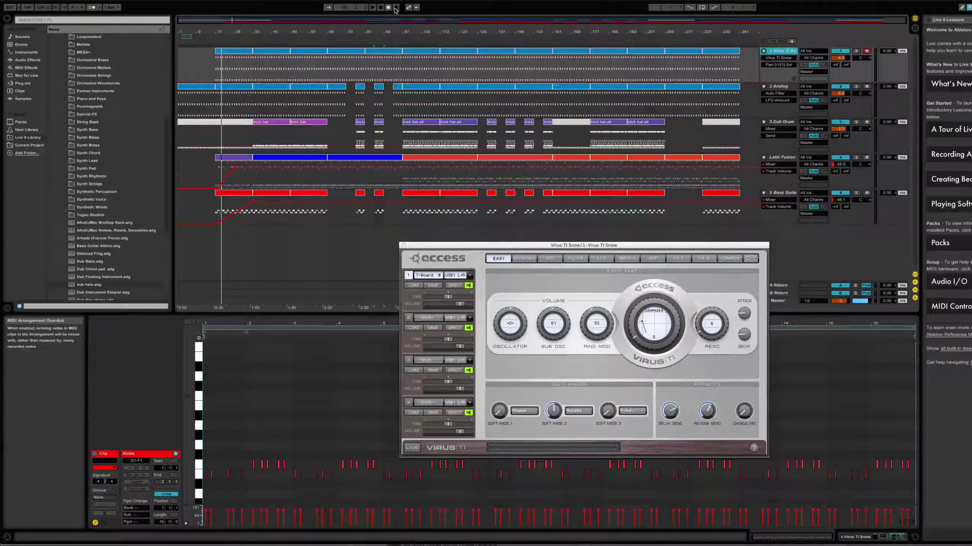
Turn on MIDI arrangement overdub and record from bar 17 while changing the Virus delay filter's center frequency on the FX 2 page.
click(396, 7)
click(215, 41)
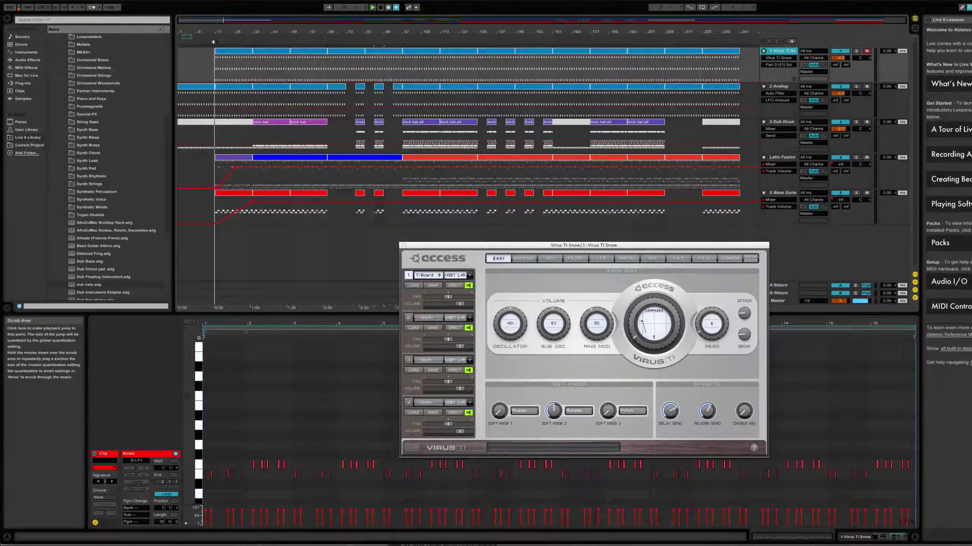
click(388, 7)
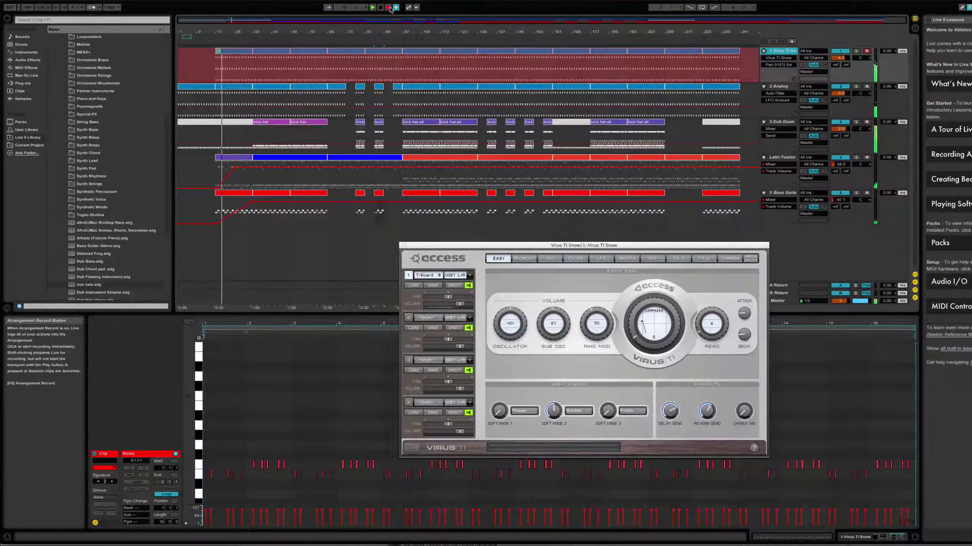
mouse_move(650, 308)
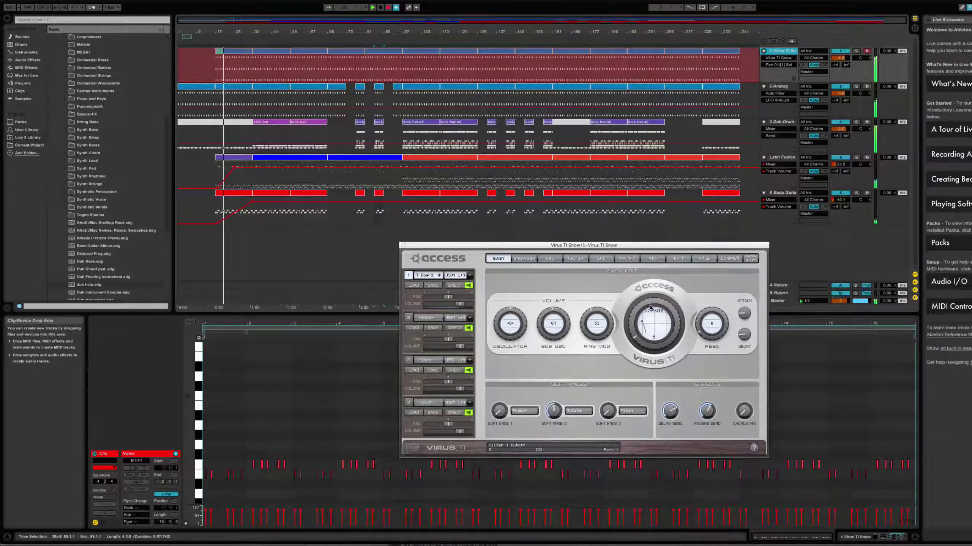
click(704, 259)
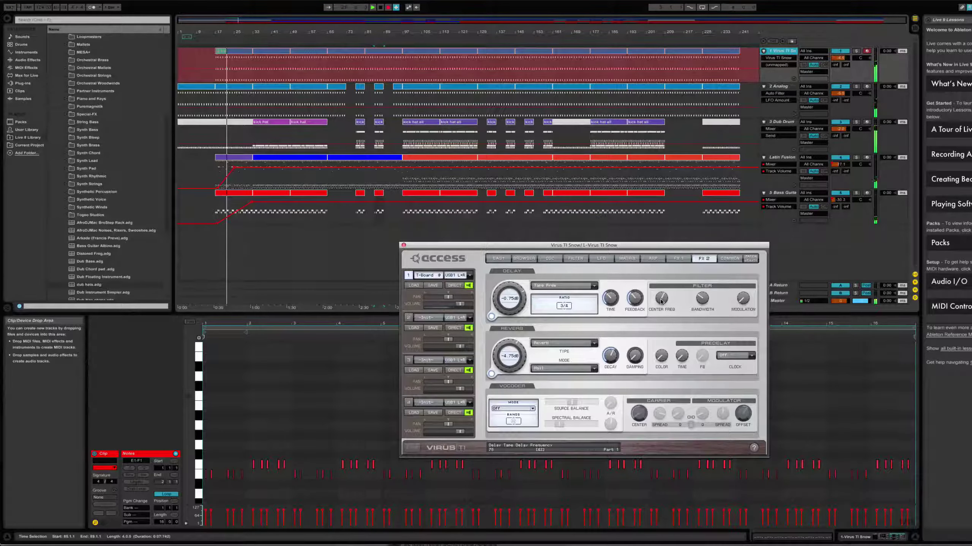
drag(661, 301, 662, 319)
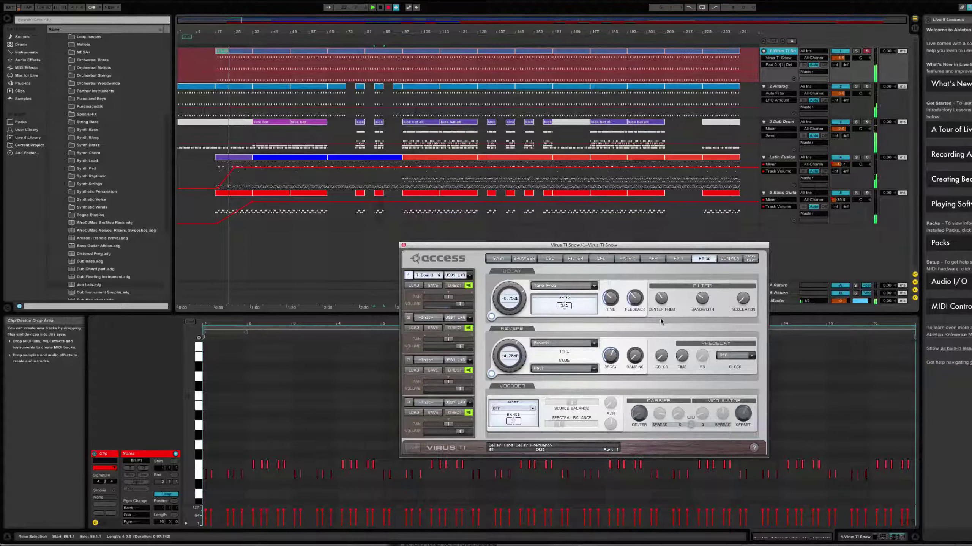
key(space)
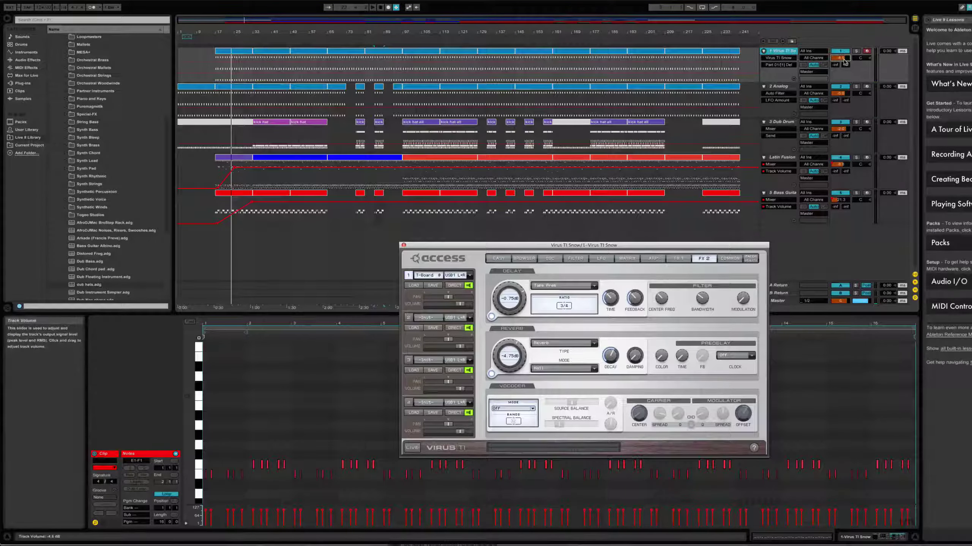
Draw a track volume fade-in on the Virus TI Snow track, rising from minus infinity at bar 17 to the existing level at bar 33.
click(844, 61)
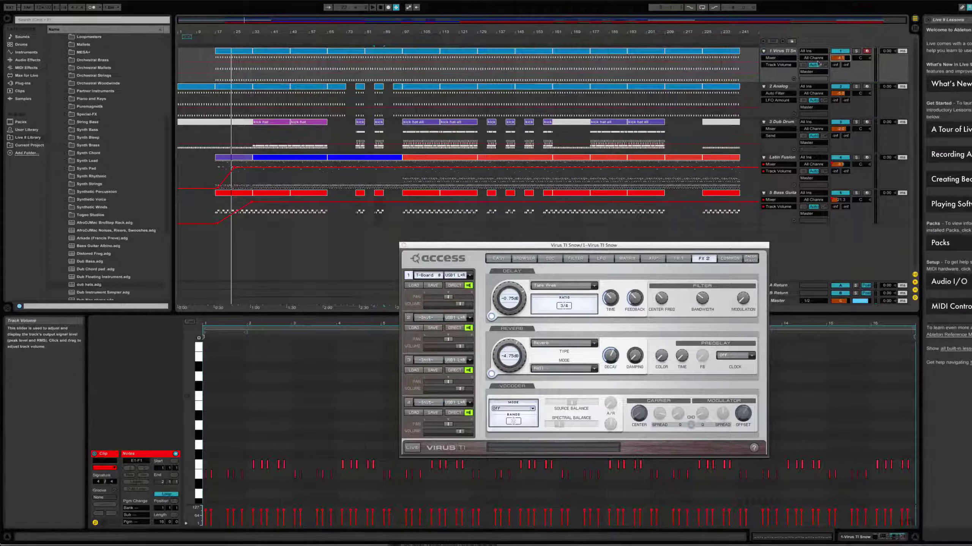
click(215, 61)
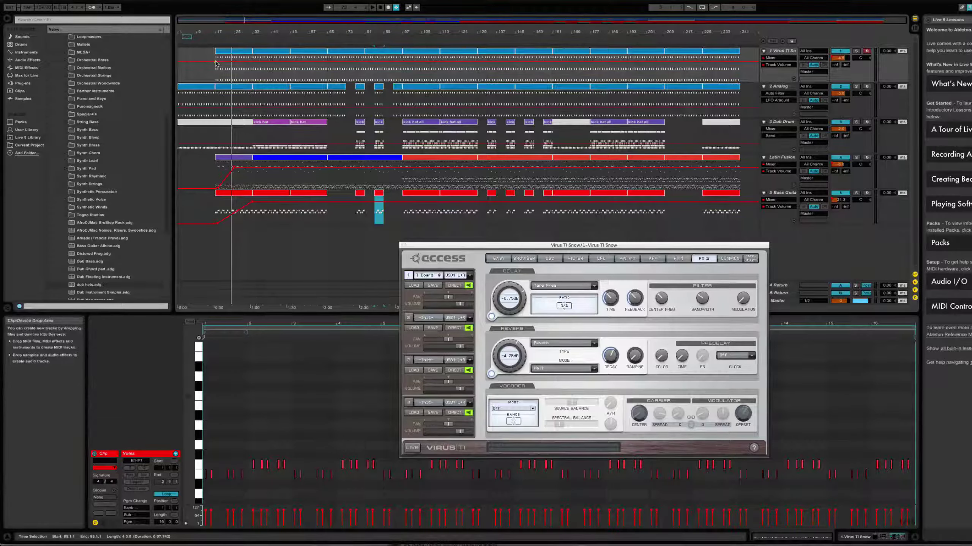
click(253, 62)
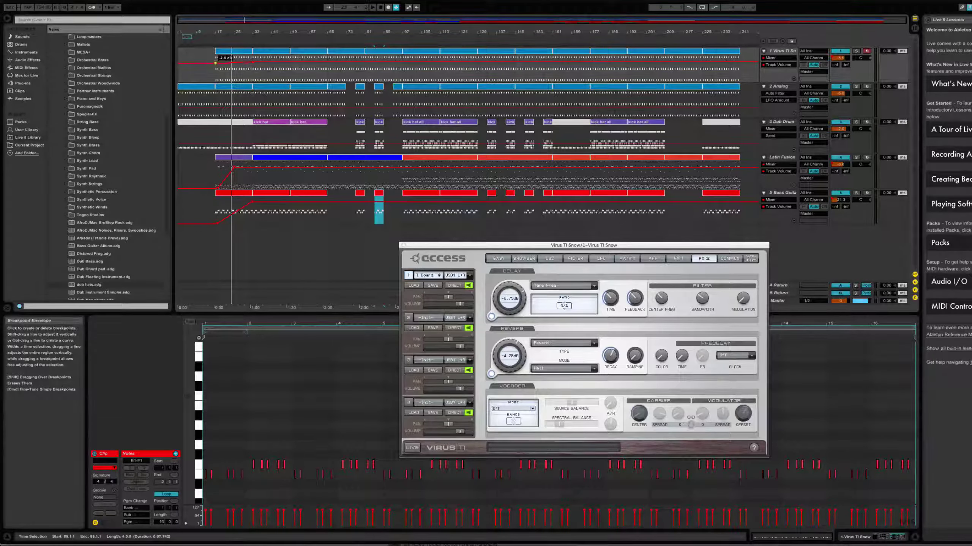
drag(215, 63, 215, 81)
Try to record Virus delay feedback and filter center frequency movements into the arrangement while playing from bar 17, and stop playback.
click(216, 31)
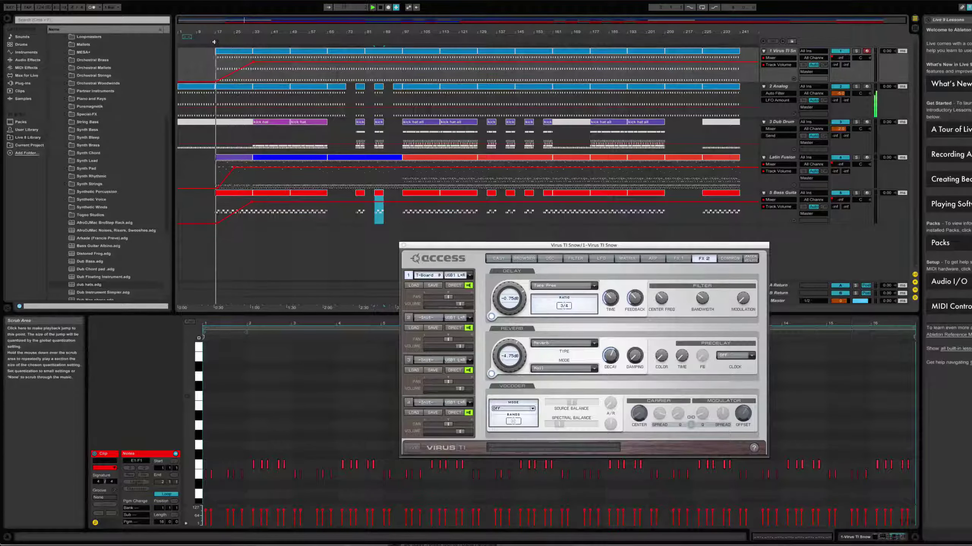
mouse_move(634, 302)
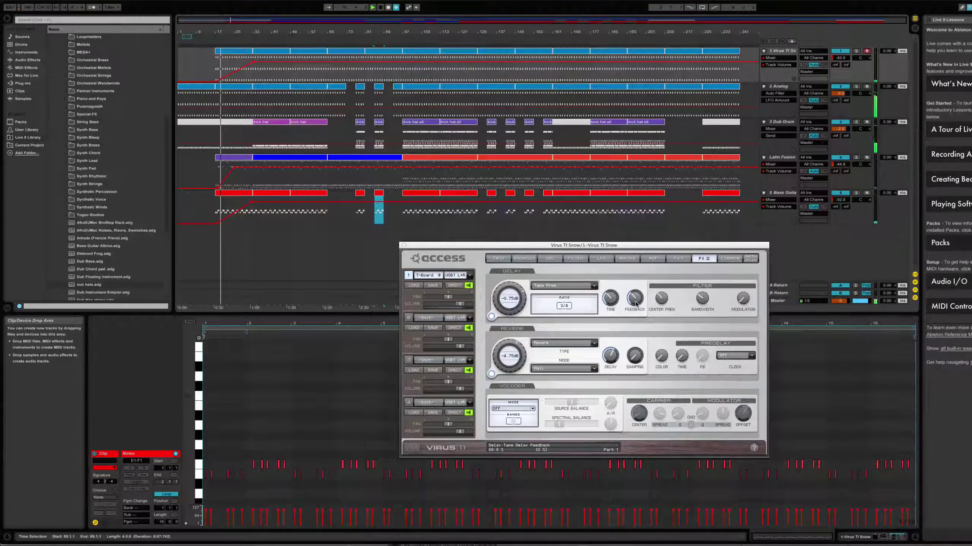
click(388, 7)
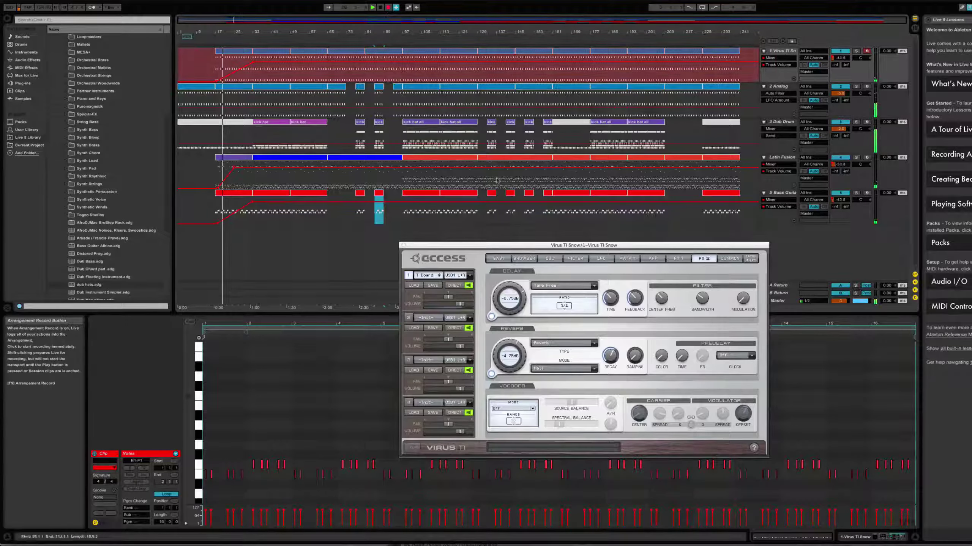
drag(635, 302, 634, 293)
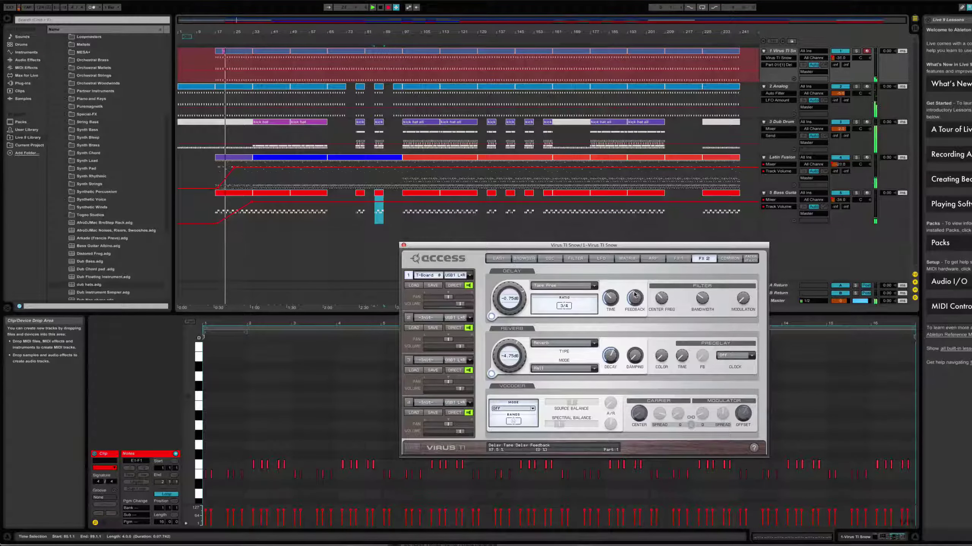
click(659, 295)
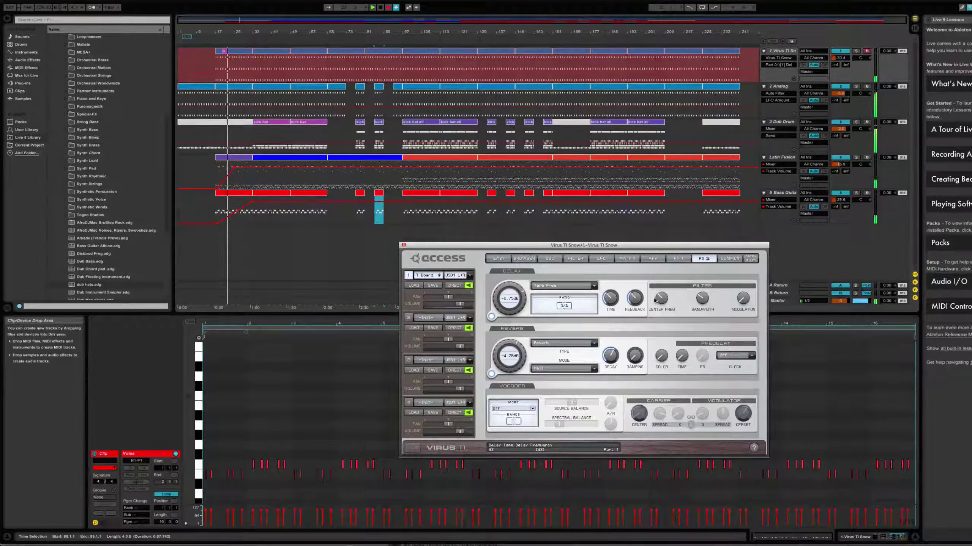
mouse_move(659, 296)
mouse_down()
mouse_move(658, 270)
mouse_move(660, 317)
mouse_move(663, 276)
mouse_move(696, 305)
mouse_move(696, 315)
mouse_move(661, 316)
mouse_move(660, 348)
mouse_move(661, 299)
mouse_up()
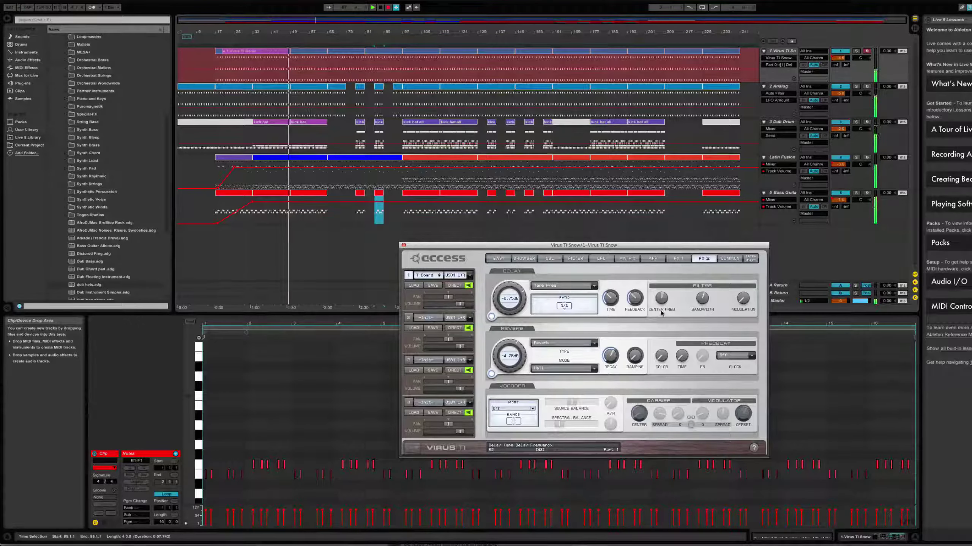
drag(663, 305, 663, 311)
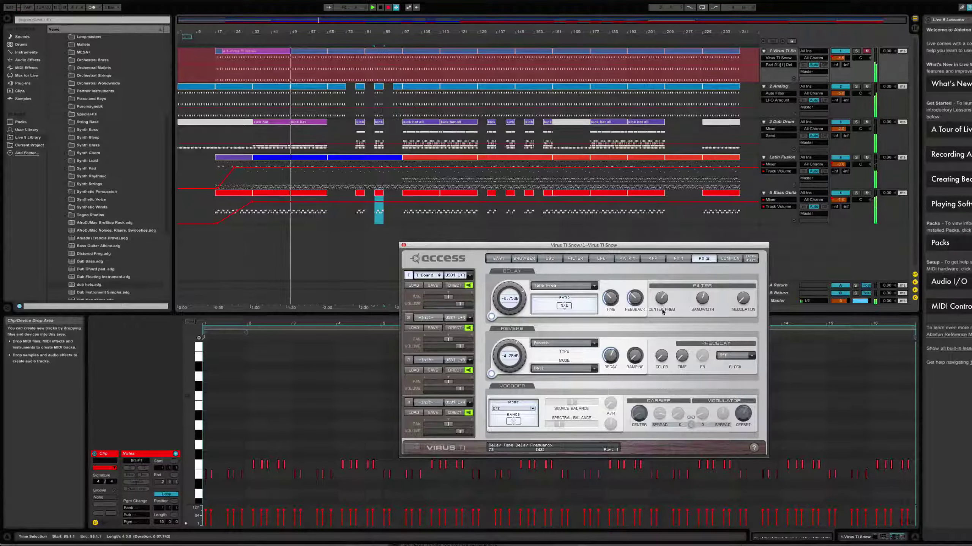
click(861, 536)
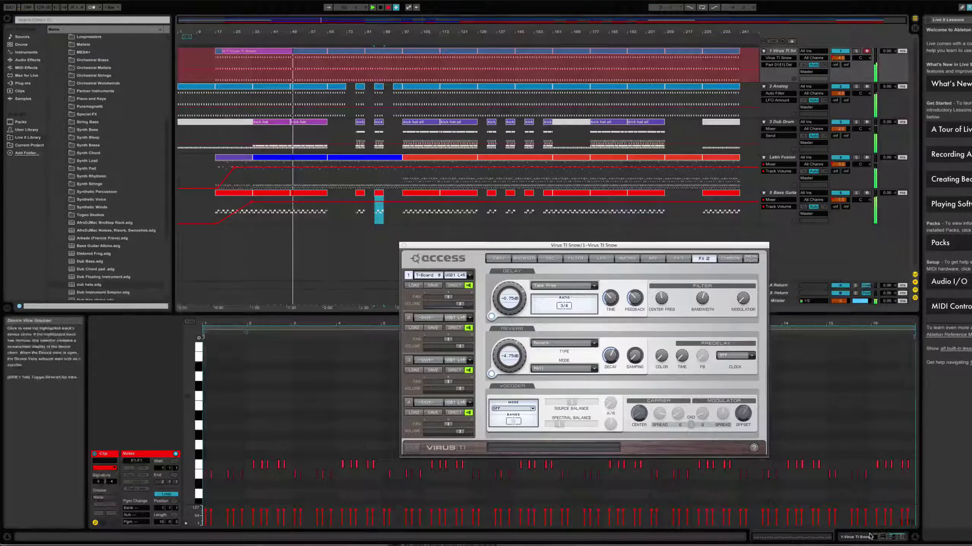
mouse_move(661, 300)
mouse_down()
mouse_move(660, 310)
mouse_move(661, 287)
mouse_up()
key(space)
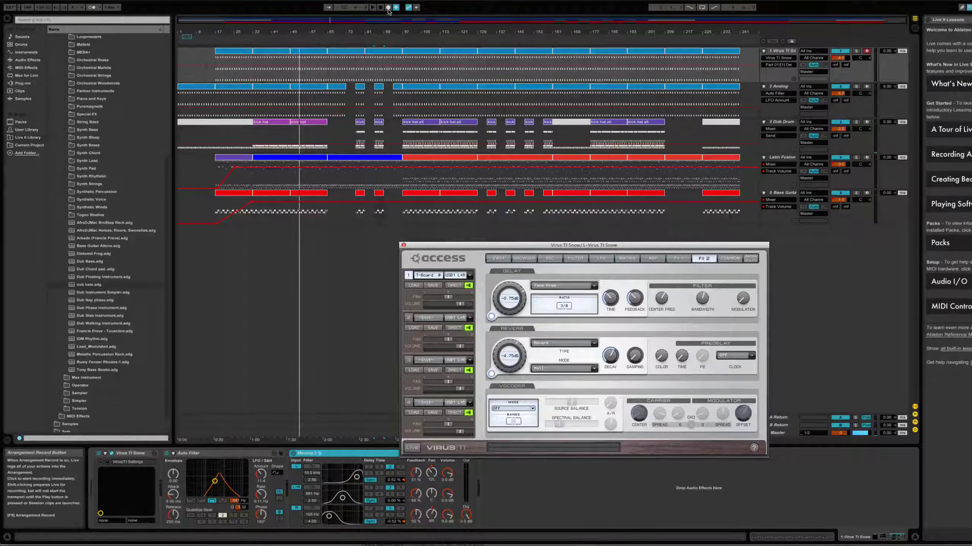
Start recording automation on the Virus TI Snow track from bar 17 while sweeping the delay filter's center frequency and bandwidth.
click(214, 41)
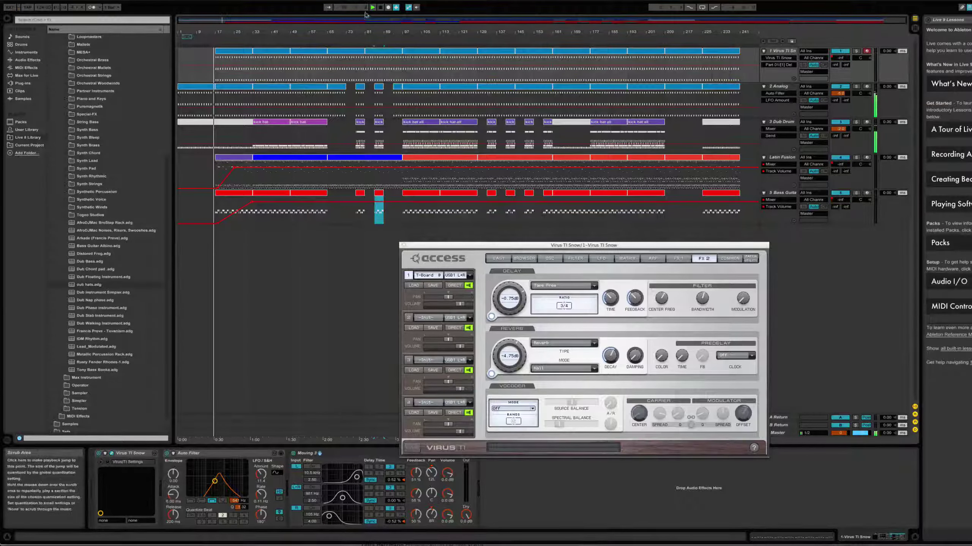
click(388, 7)
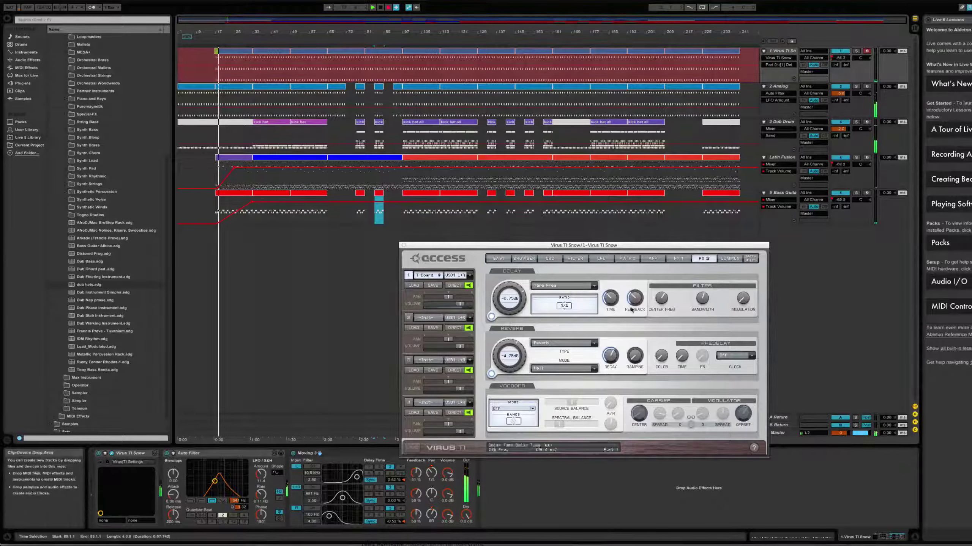
mouse_move(665, 301)
mouse_down()
mouse_move(664, 323)
mouse_move(665, 291)
mouse_move(669, 306)
mouse_up()
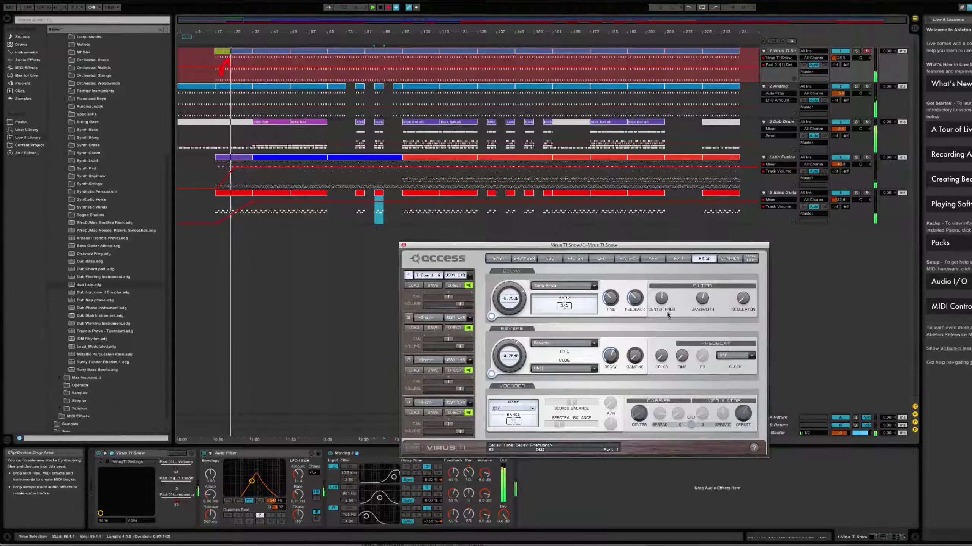
drag(696, 300, 712, 390)
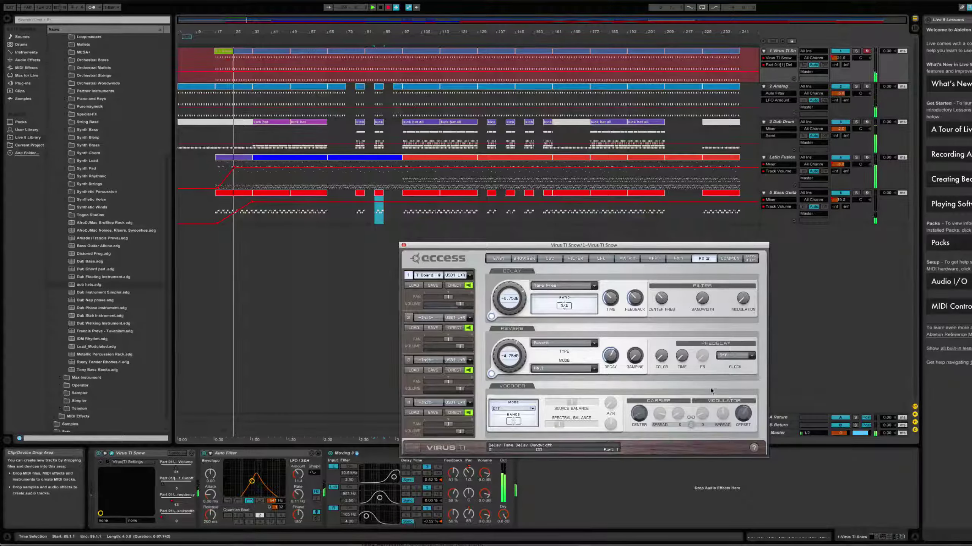
drag(659, 300, 659, 300)
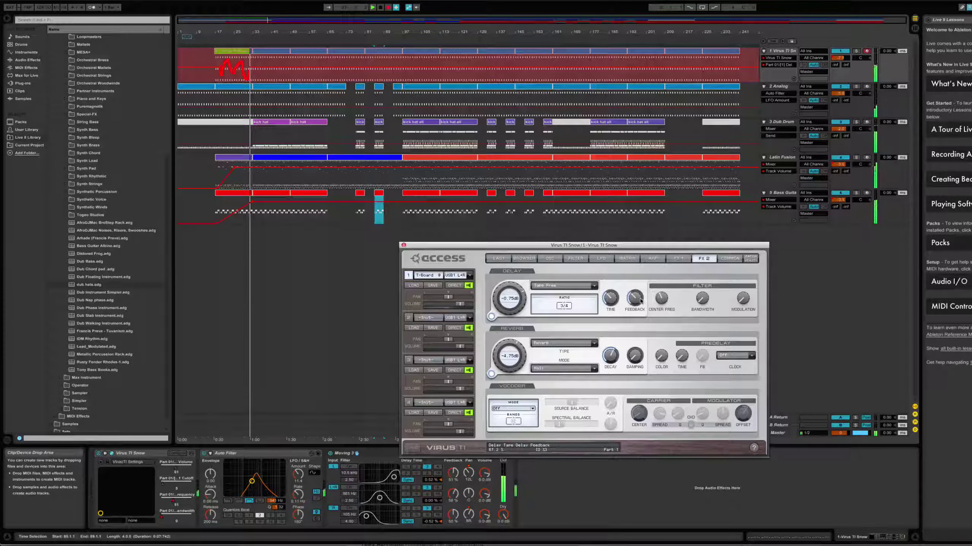
Record changes to the Virus delay's feedback, time, filter bandwidth and center frequency from about bar 32 onward.
drag(638, 298, 640, 306)
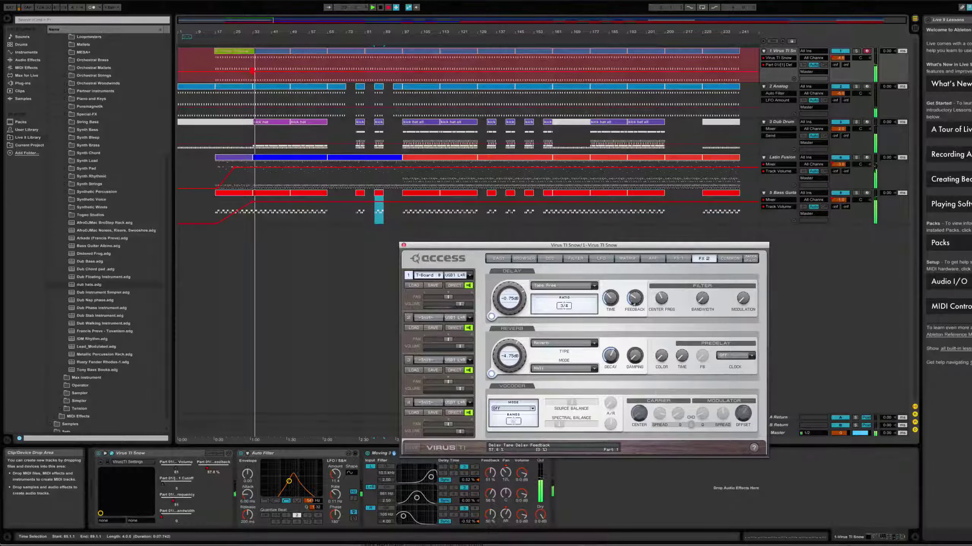
click(612, 306)
drag(613, 307, 659, 285)
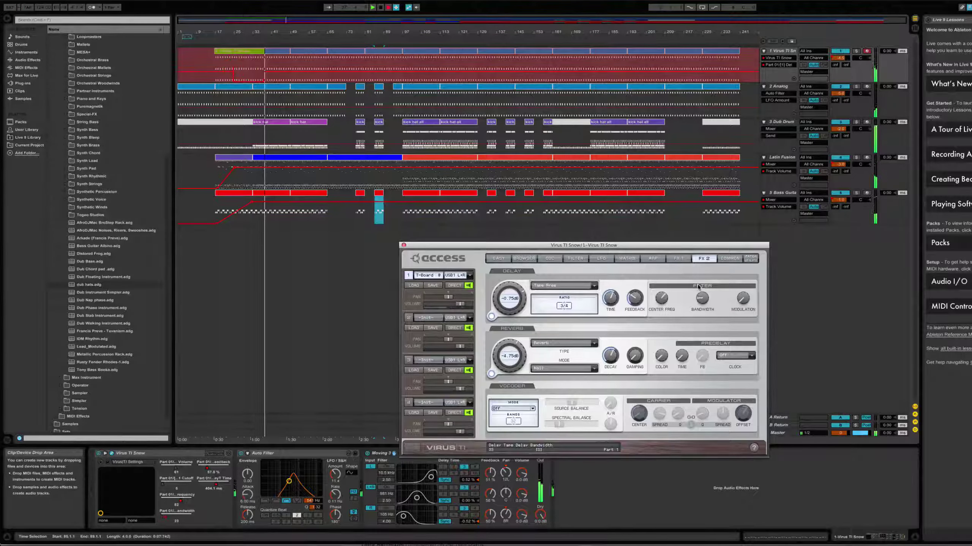
drag(661, 298, 664, 314)
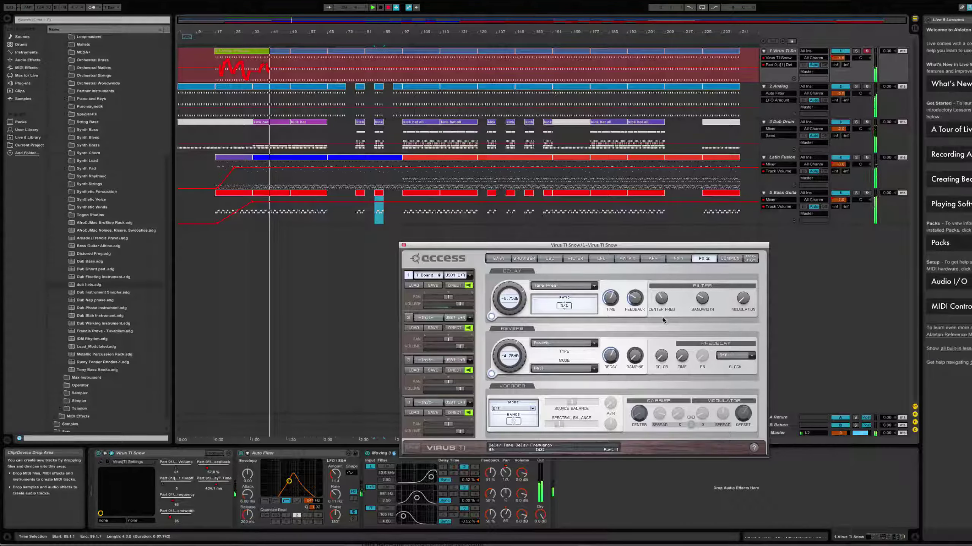
drag(640, 301, 615, 273)
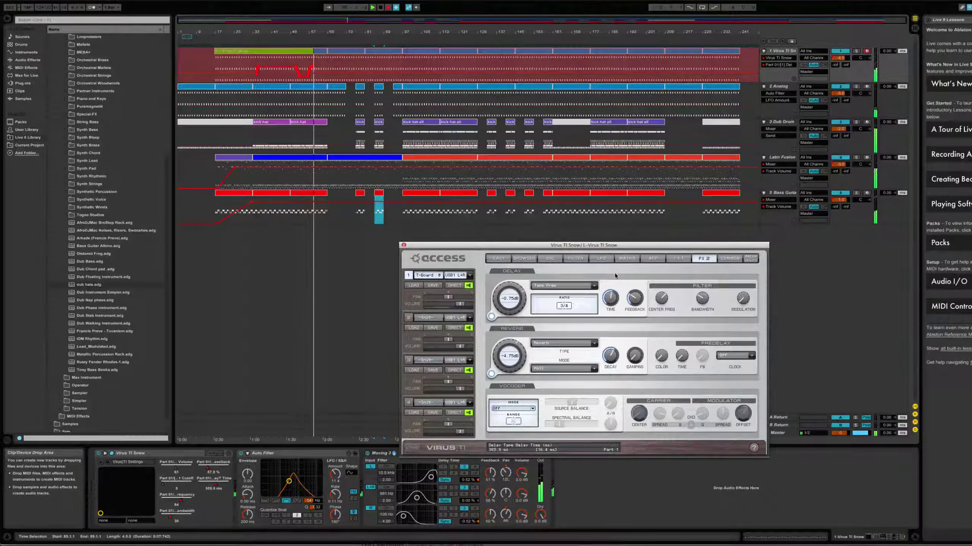
Select the Auto Filter device and keep recording delay filter center frequency sweeps from about bar 61 to bar 82.
click(299, 456)
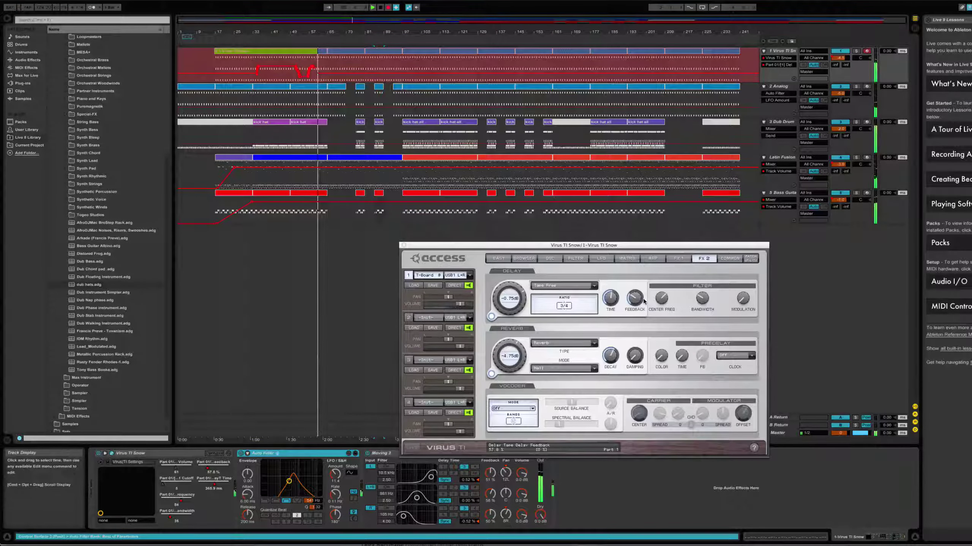
click(660, 303)
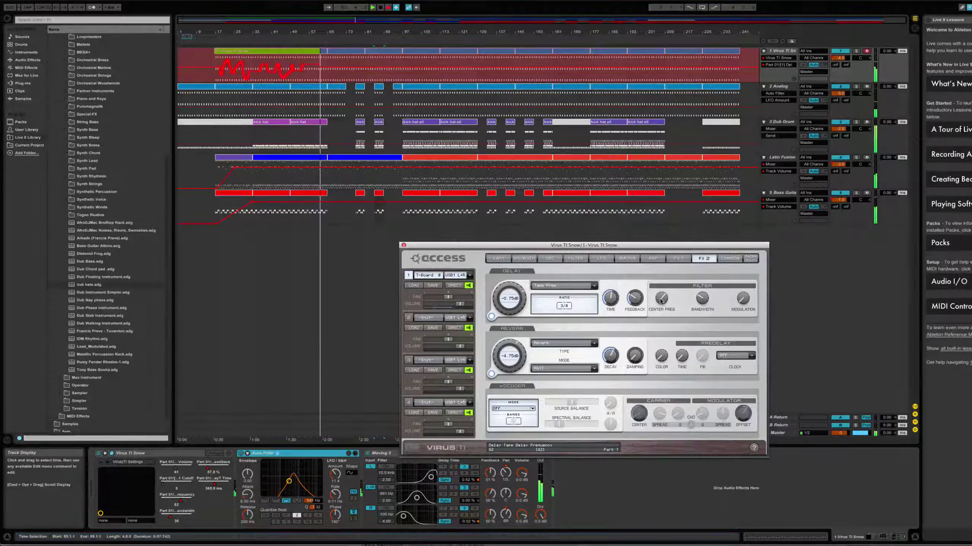
mouse_move(661, 303)
mouse_down()
mouse_move(662, 290)
mouse_move(663, 300)
mouse_up()
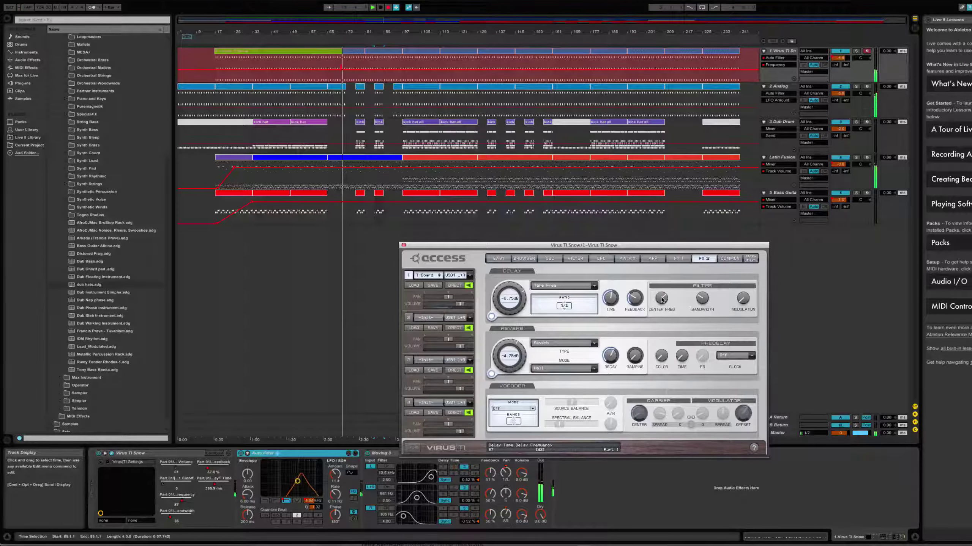
drag(662, 300, 664, 321)
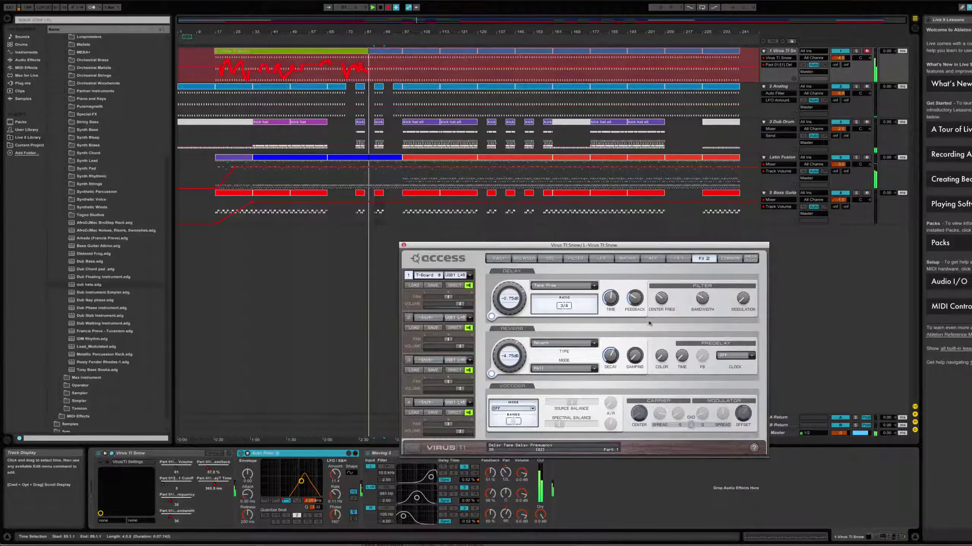
Record Virus delay time, filter center frequency and feedback movements from about bar 82 to bar 106.
click(608, 301)
drag(609, 301, 706, 319)
drag(659, 298, 665, 344)
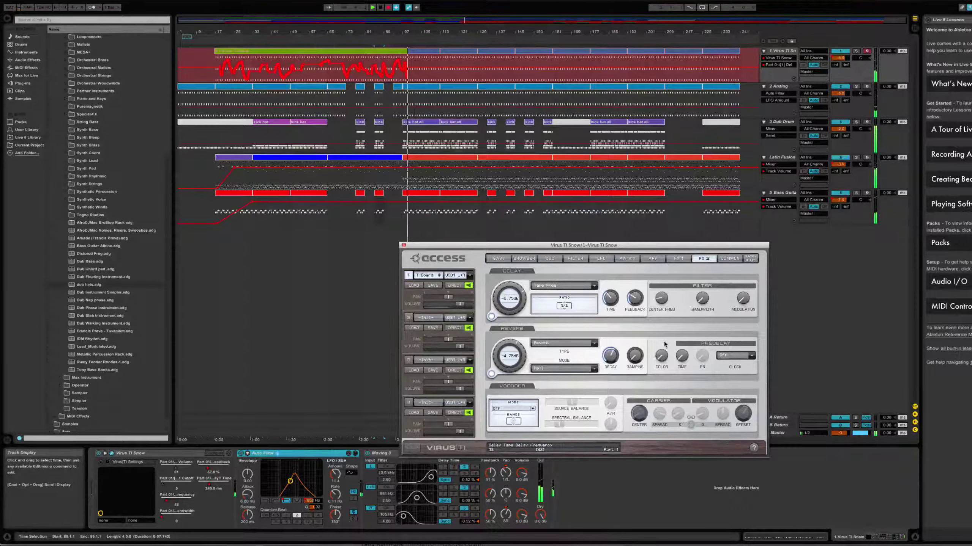
mouse_move(628, 302)
mouse_down()
mouse_move(631, 283)
mouse_move(613, 306)
mouse_move(615, 278)
mouse_move(661, 293)
mouse_move(662, 284)
mouse_move(637, 318)
mouse_up()
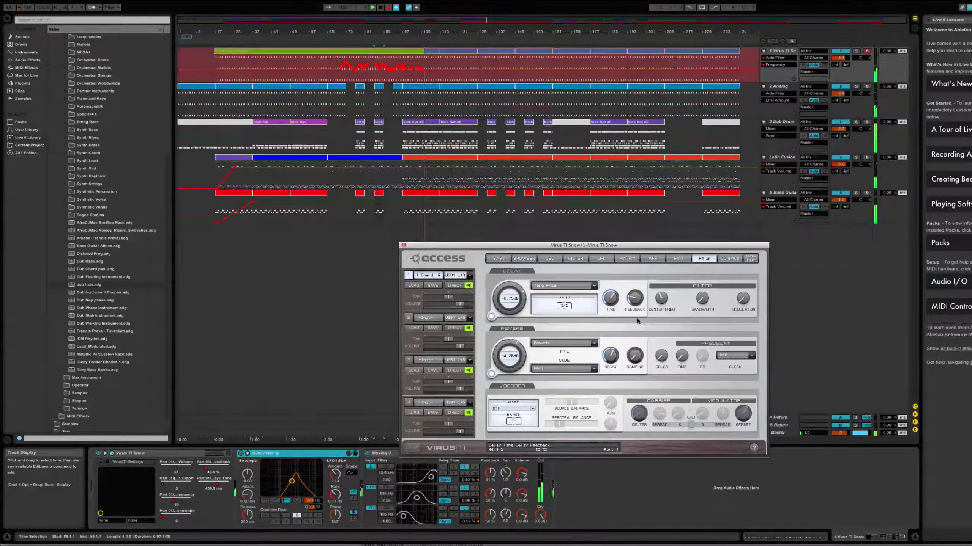
Record further delay filter center frequency, feedback and delay time changes from about bar 107 to bar 116.
mouse_move(664, 302)
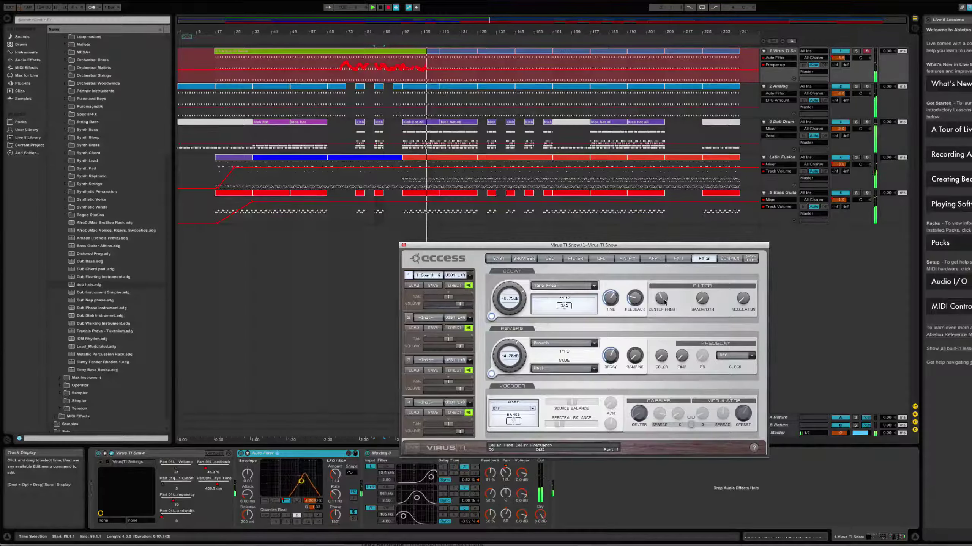
drag(664, 303, 704, 268)
drag(662, 299, 664, 316)
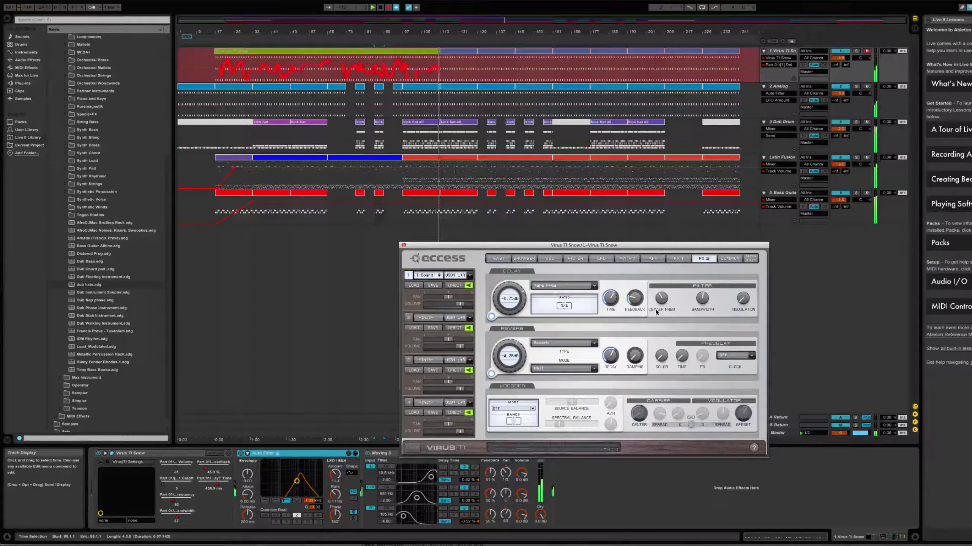
click(635, 298)
drag(635, 285, 635, 283)
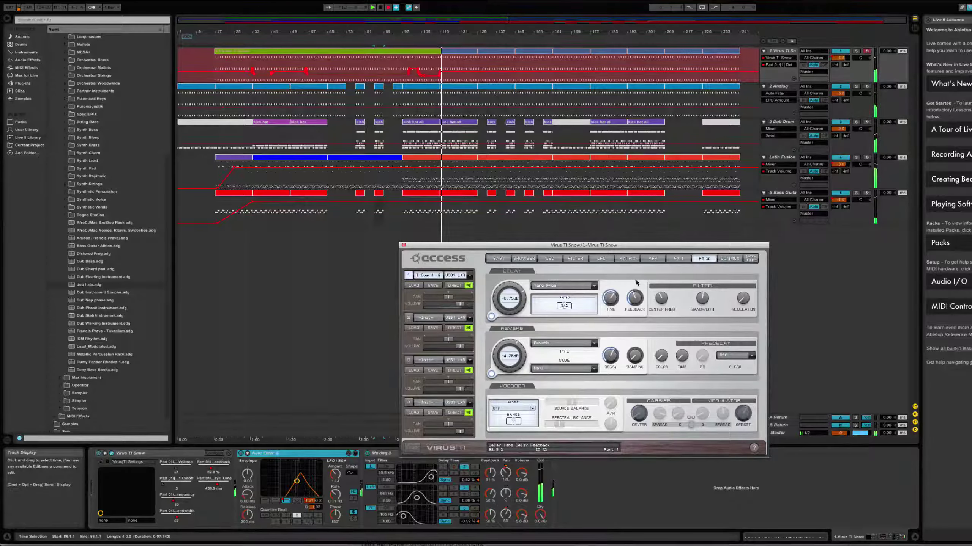
click(611, 305)
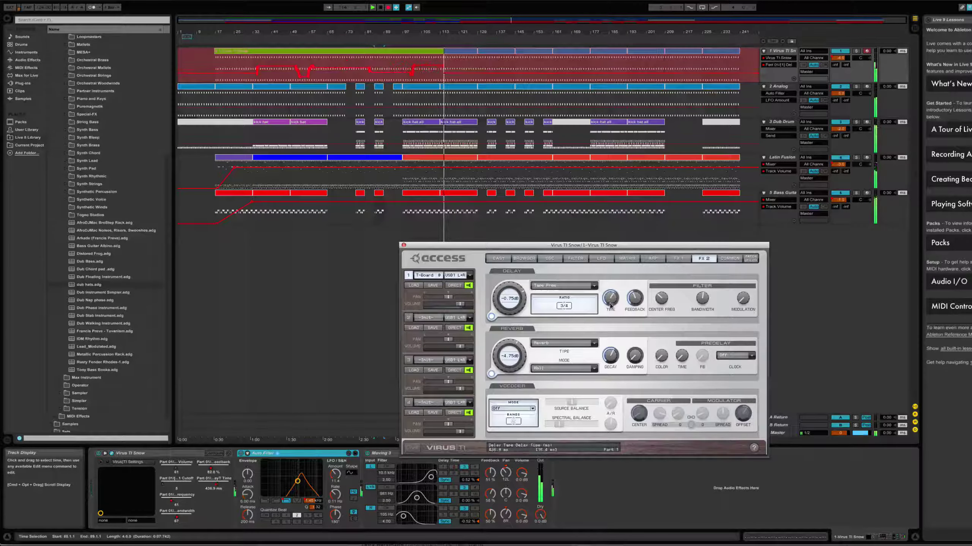
drag(611, 318, 611, 323)
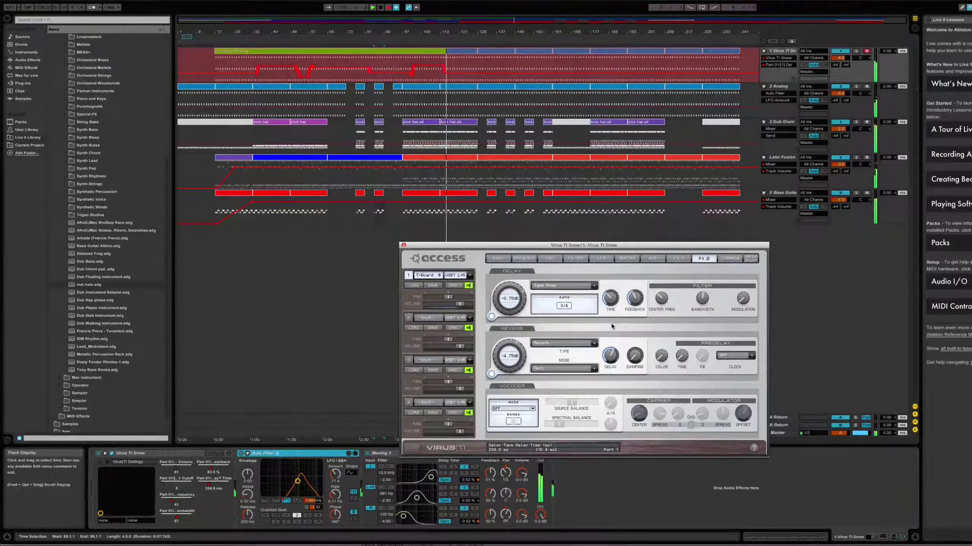
Record Virus delay filter center frequency sweeps from about bar 116 to bar 157, ending with a bandwidth change.
click(660, 302)
mouse_move(661, 294)
mouse_down()
mouse_move(662, 278)
mouse_move(664, 306)
mouse_move(663, 278)
mouse_up()
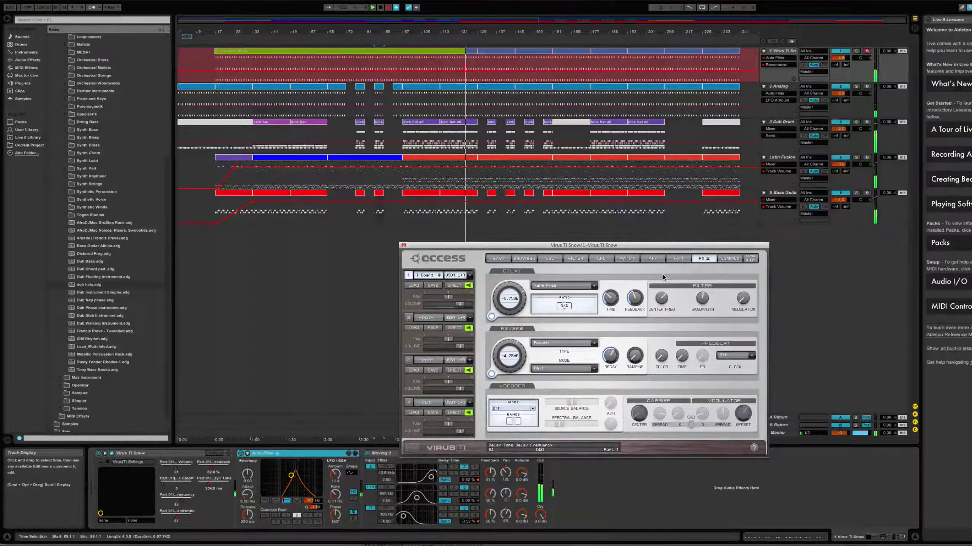
drag(663, 278, 663, 304)
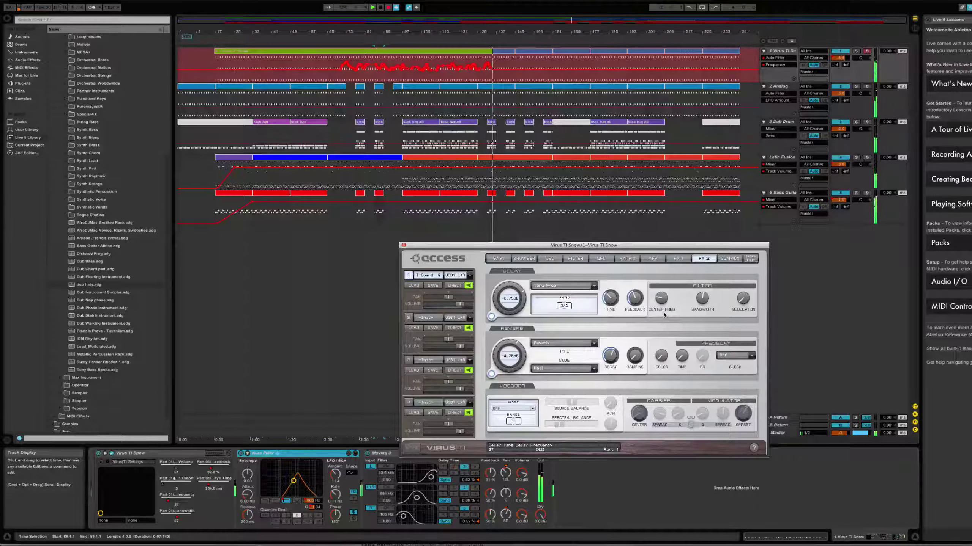
mouse_move(662, 302)
mouse_down()
mouse_move(663, 286)
mouse_move(660, 319)
mouse_move(661, 282)
mouse_move(702, 307)
mouse_move(702, 321)
mouse_move(662, 303)
mouse_move(663, 317)
mouse_up()
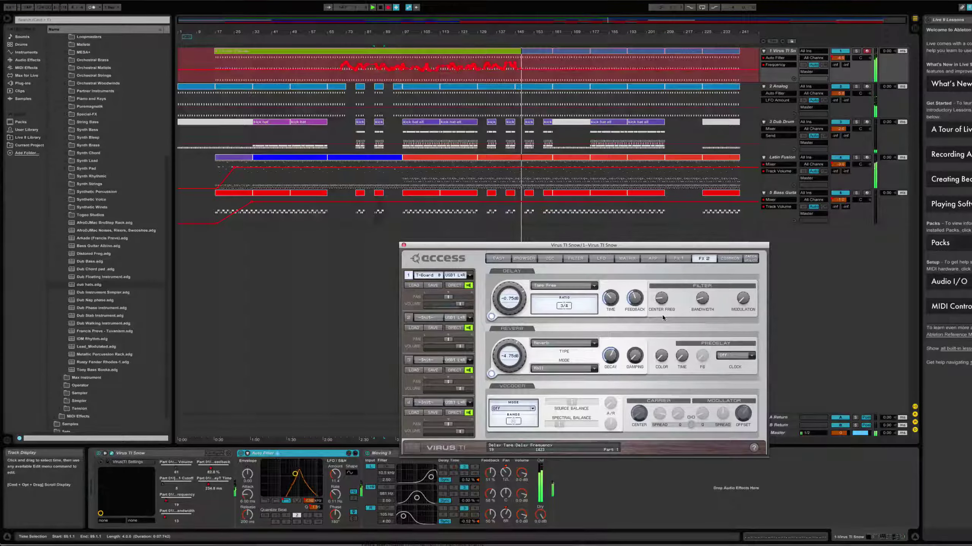
mouse_move(663, 317)
mouse_down()
mouse_move(663, 304)
mouse_move(612, 289)
mouse_move(612, 281)
mouse_move(659, 290)
mouse_move(660, 317)
mouse_move(662, 285)
mouse_move(662, 305)
mouse_up()
click(702, 295)
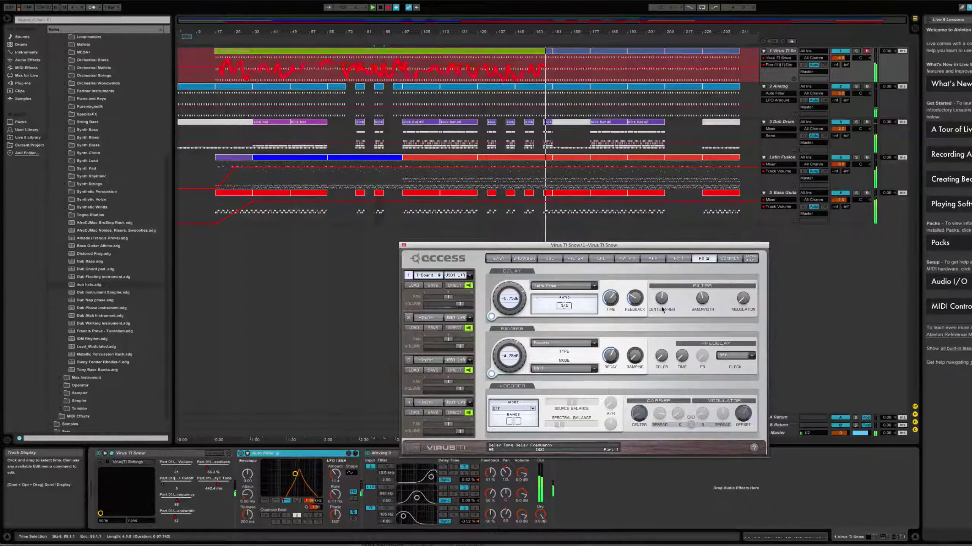
Record adjustments to the Virus delay's feedback, time, filter center frequency and bandwidth from about bar 157 to bar 168.
click(636, 305)
drag(636, 307, 612, 312)
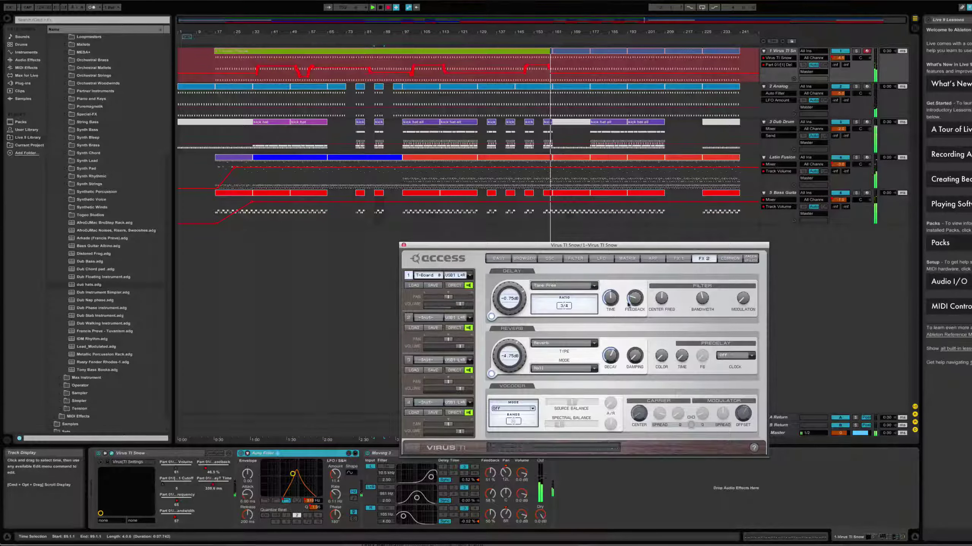
click(662, 299)
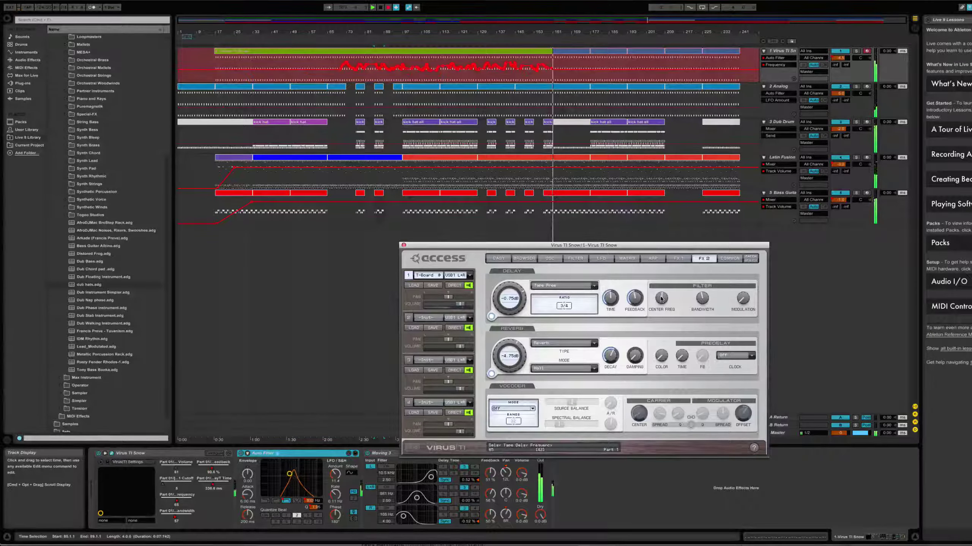
drag(661, 299, 636, 315)
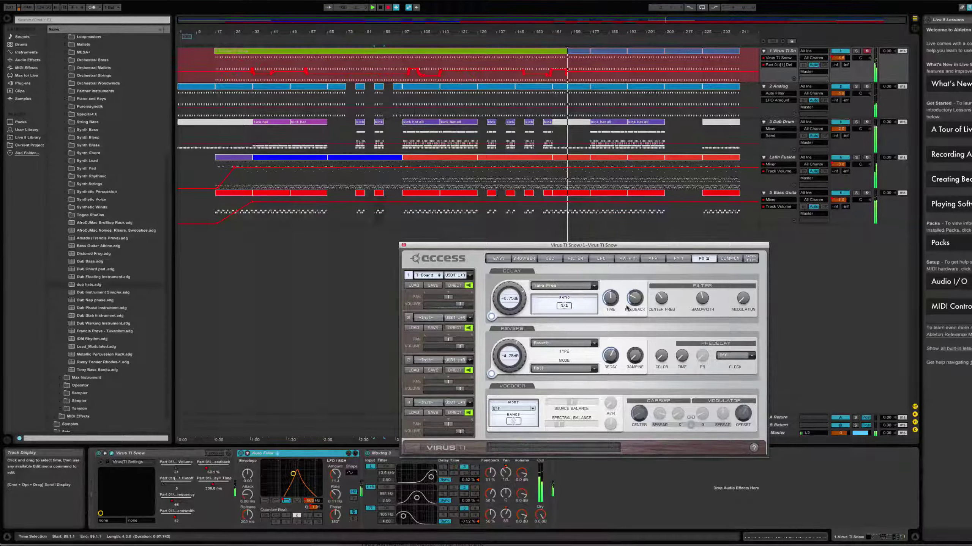
drag(693, 300, 700, 335)
Record delay center frequency sweeps and a feedback change from about bar 168 to bar 183, and adjust the Virus track's volume.
click(658, 299)
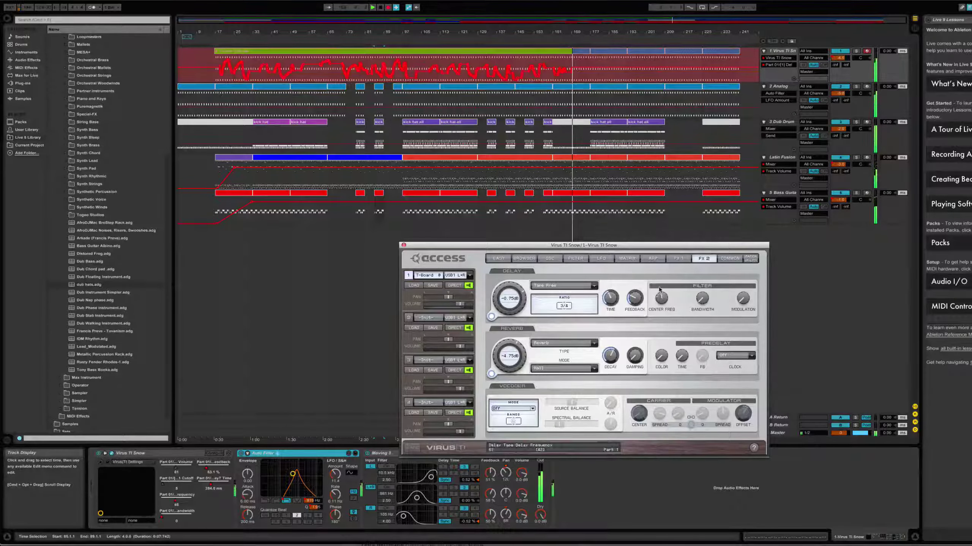
drag(659, 290, 662, 280)
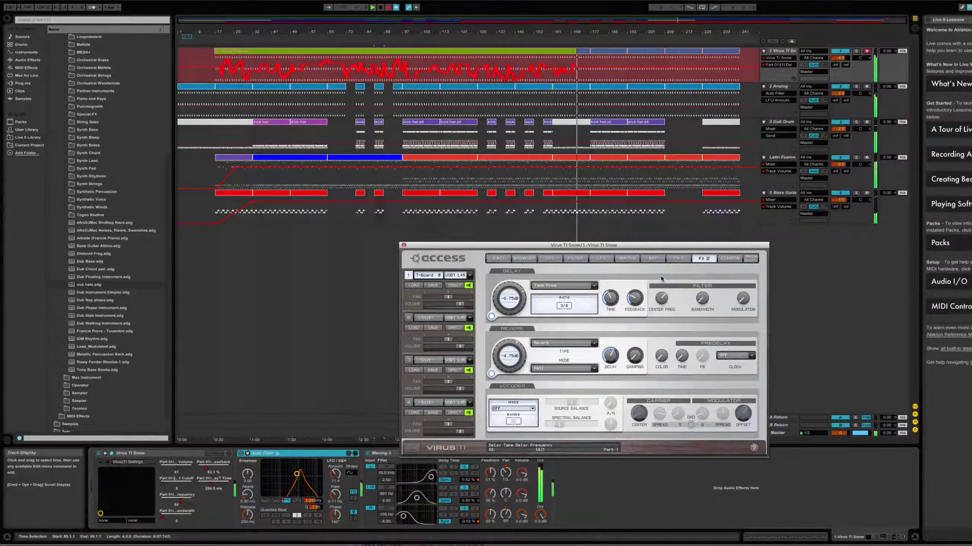
mouse_move(662, 279)
mouse_down()
mouse_move(662, 309)
mouse_move(613, 296)
mouse_move(665, 295)
mouse_move(665, 268)
mouse_up()
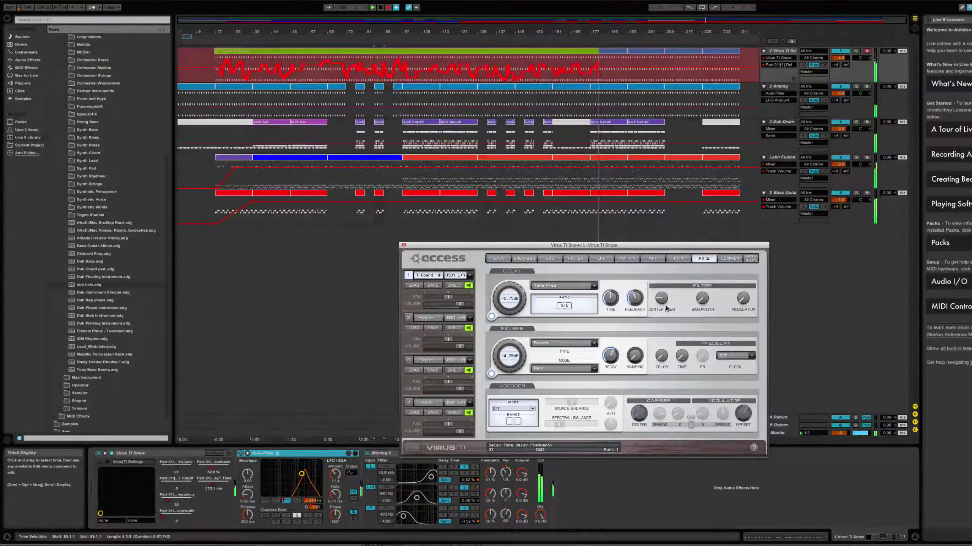
drag(642, 304, 637, 314)
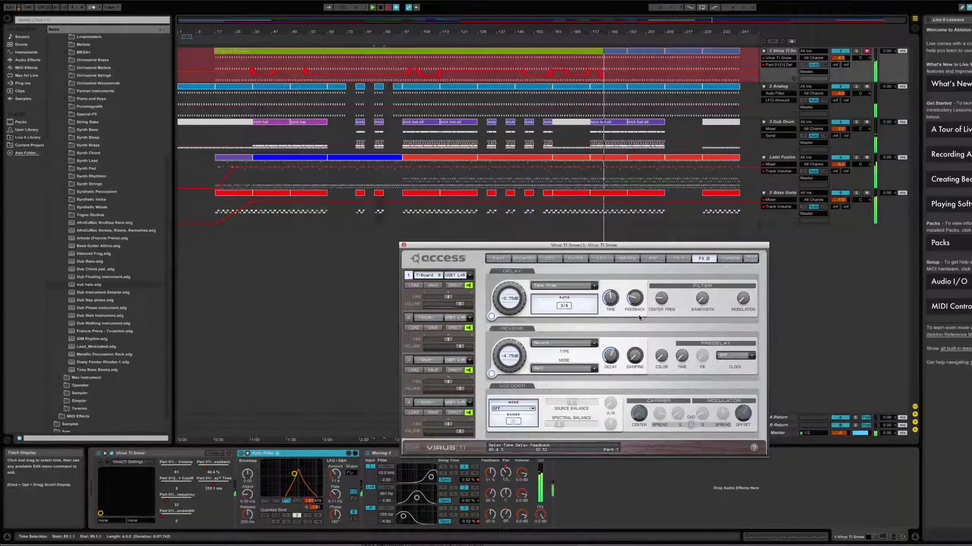
click(839, 58)
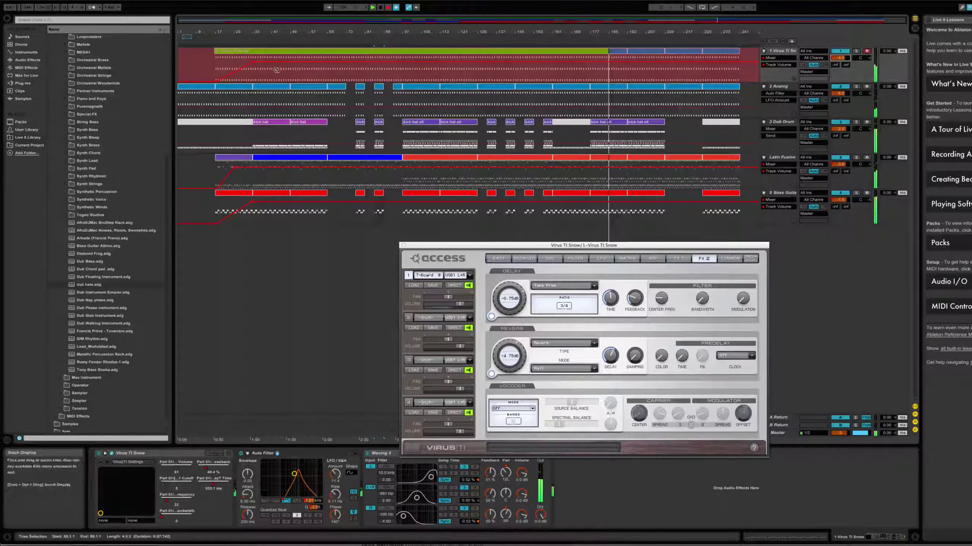
Record changes to the delay's feedback, time and filter bandwidth from about bar 185 to bar 190.
click(633, 299)
drag(634, 300, 634, 295)
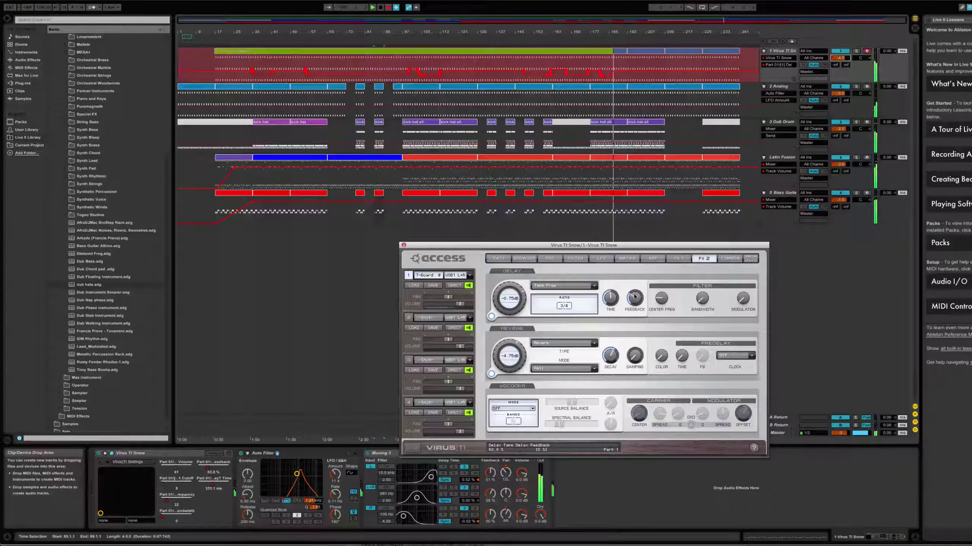
click(611, 299)
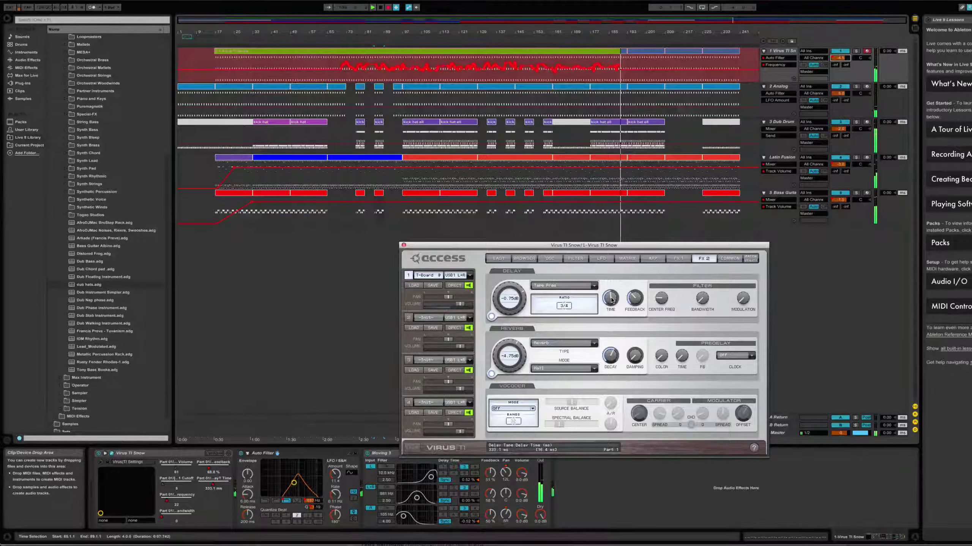
click(701, 302)
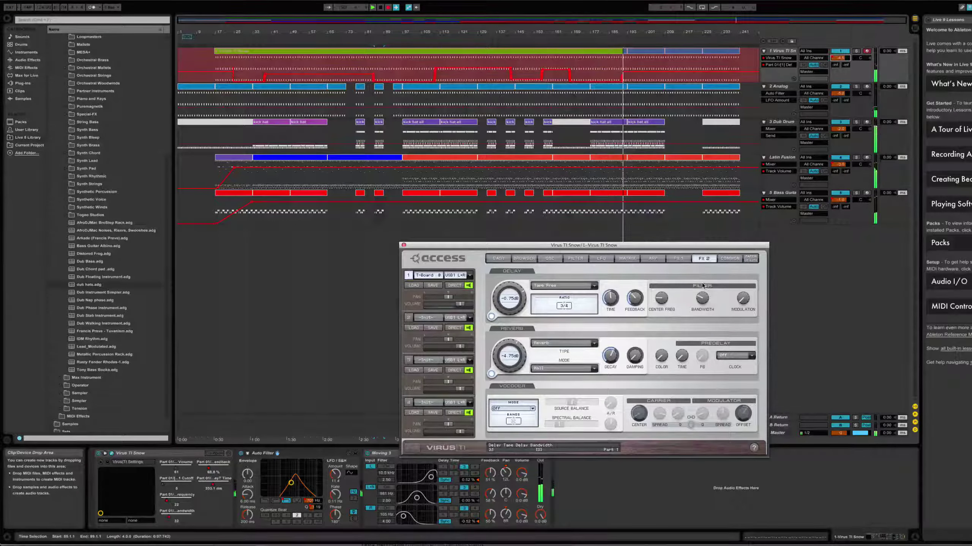
Record repeated delay filter center frequency sweeps from about bar 191 to bar 204.
click(662, 292)
drag(663, 288, 663, 270)
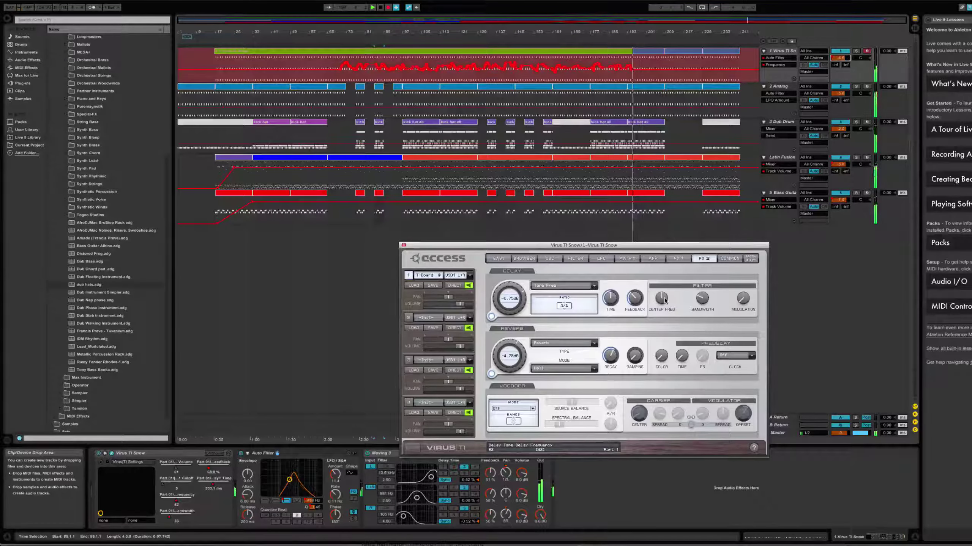
click(665, 299)
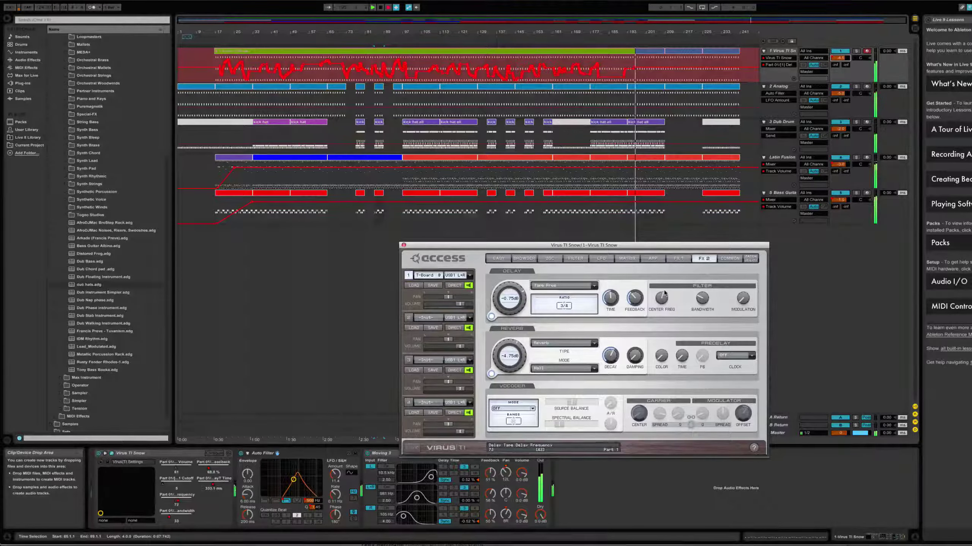
drag(664, 292, 663, 312)
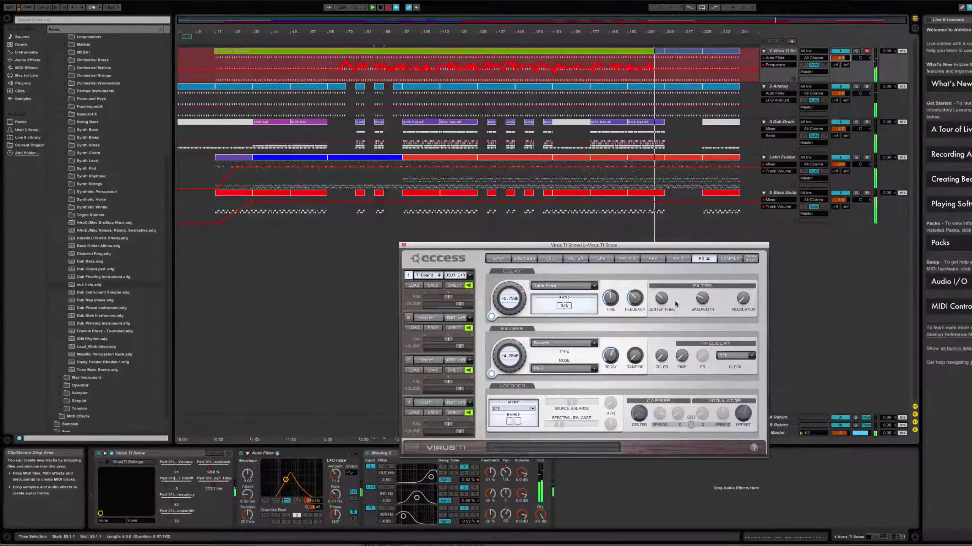
Record delay filter bandwidth, center frequency, time and feedback movements from about bar 204 to bar 210.
click(703, 290)
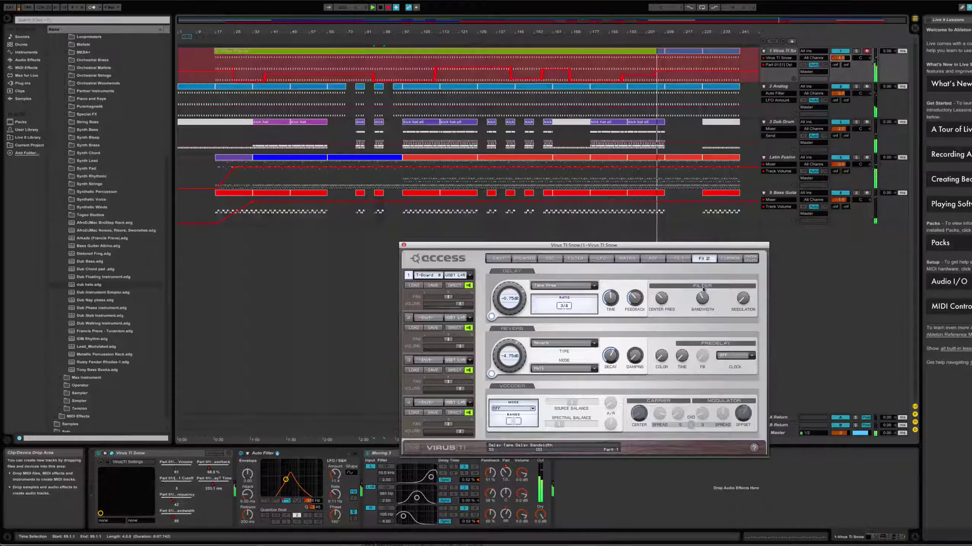
click(663, 287)
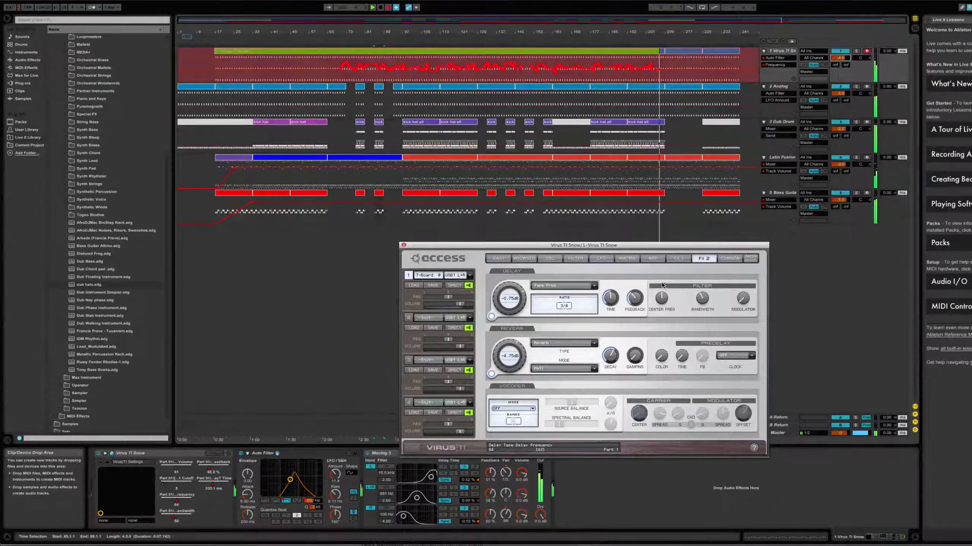
click(611, 302)
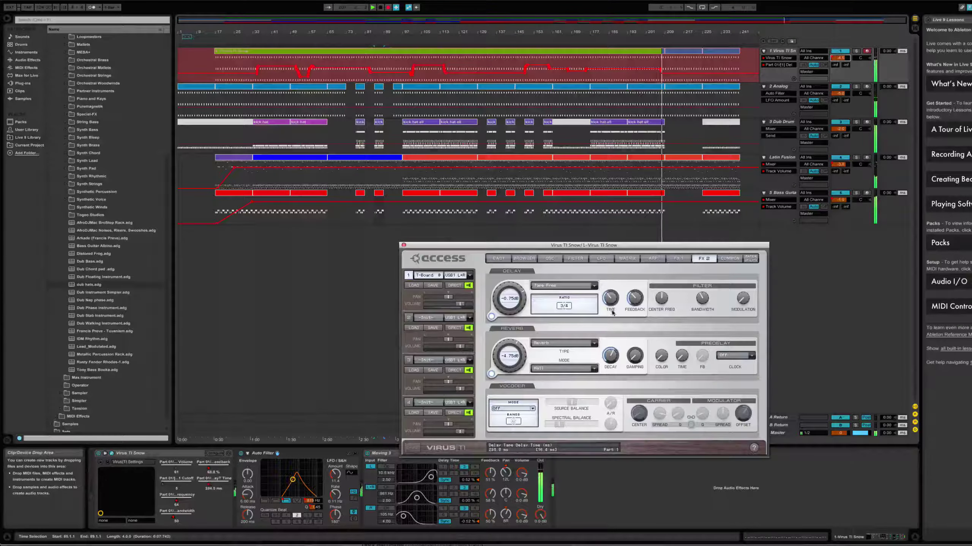
click(635, 300)
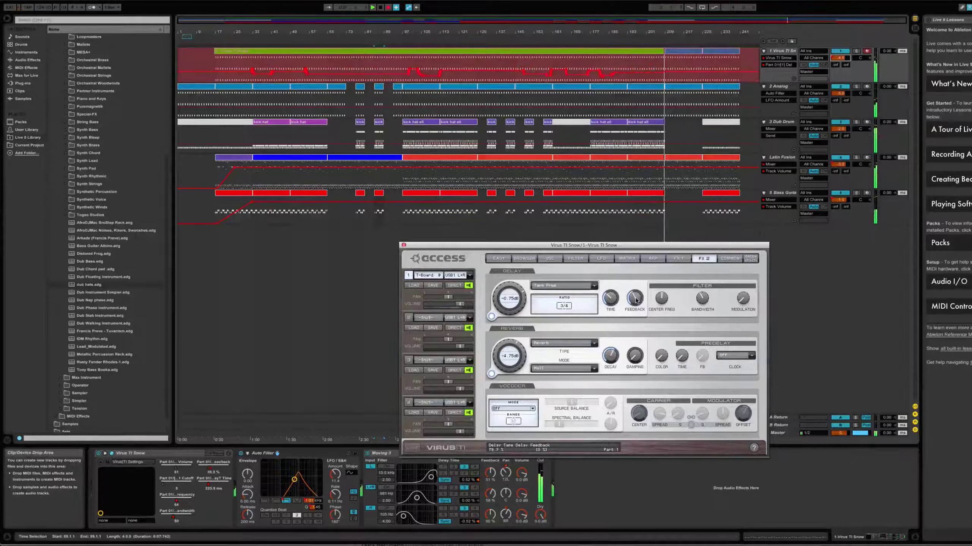
drag(636, 298, 609, 277)
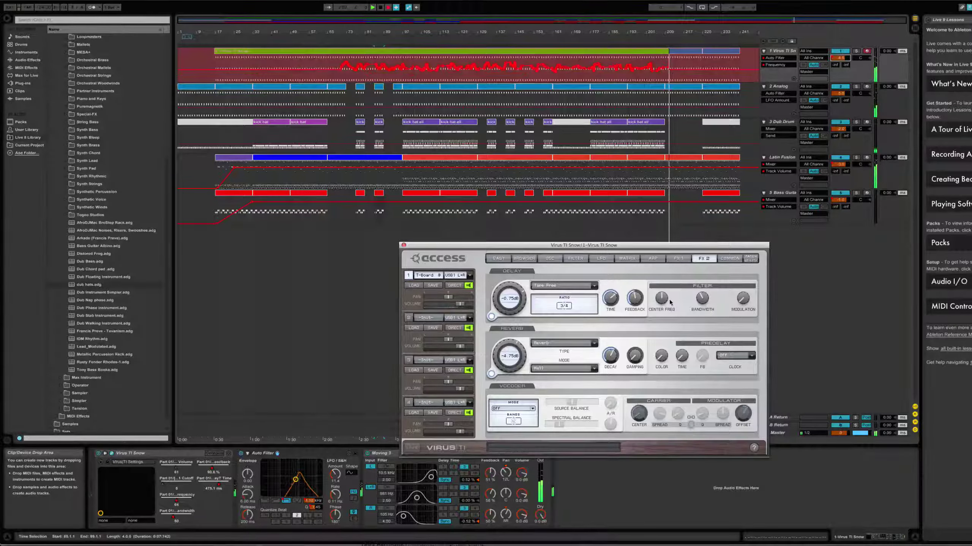
Record delay filter bandwidth changes and center frequency sweeps from about bar 210 to bar 216.
click(702, 306)
drag(702, 310, 702, 310)
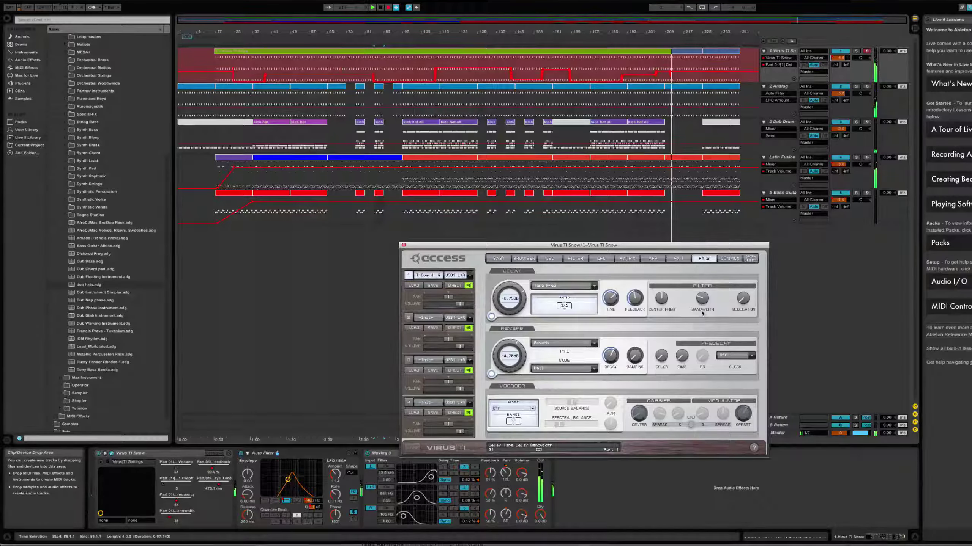
click(662, 306)
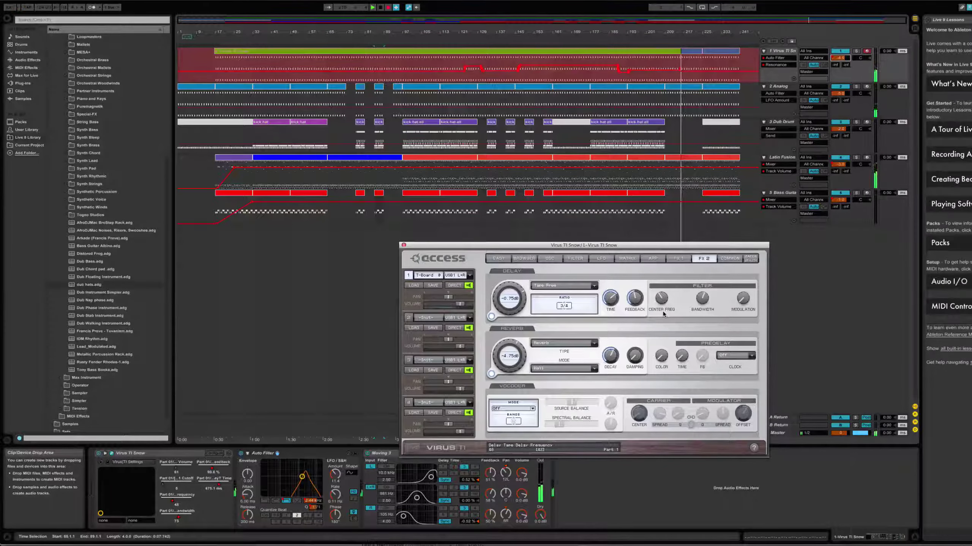
drag(663, 308, 663, 294)
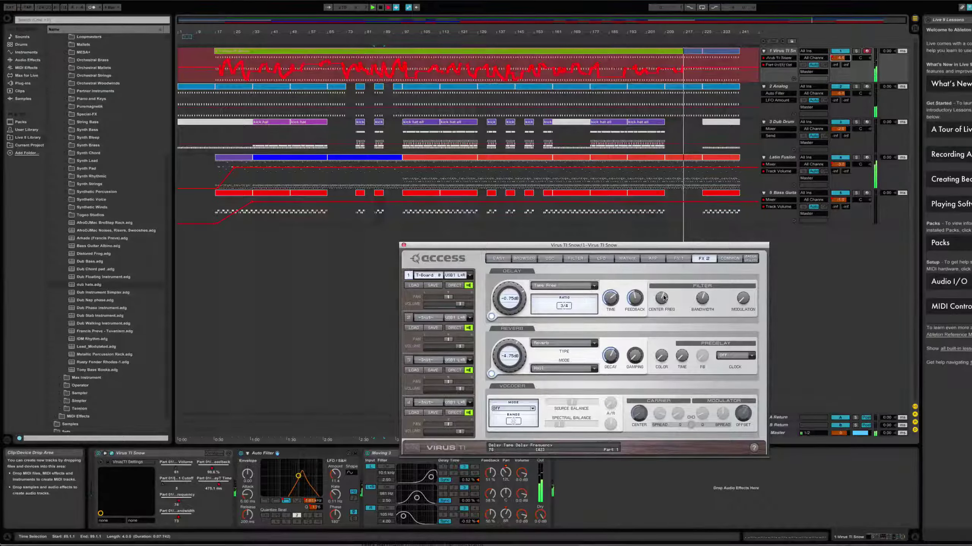
Record a delay time change followed by filter center frequency and bandwidth movements from about bar 217 to bar 229.
click(612, 301)
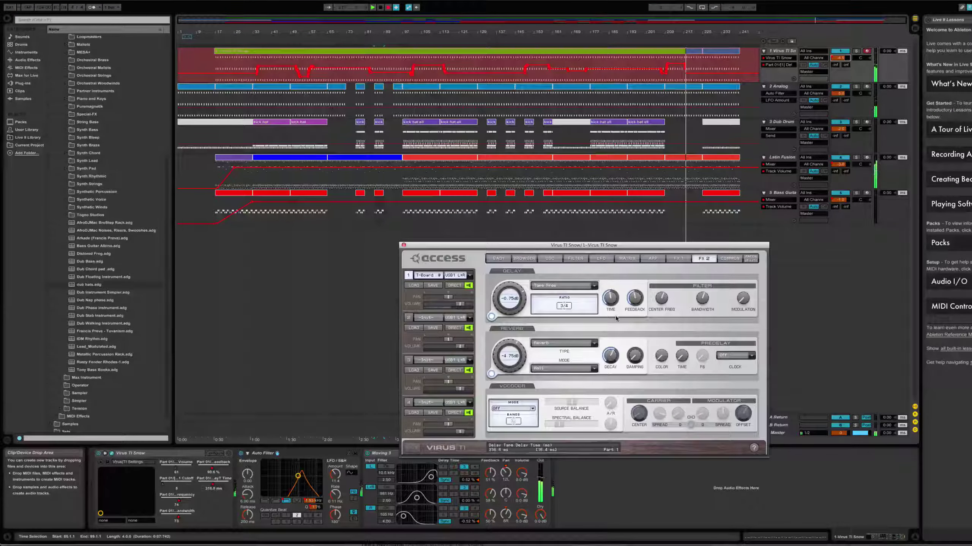
click(663, 306)
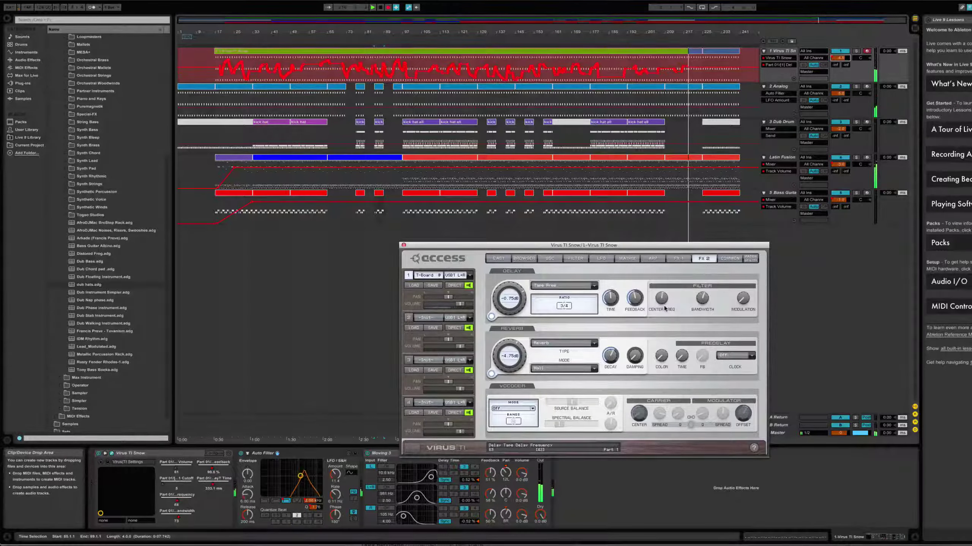
drag(664, 311, 666, 326)
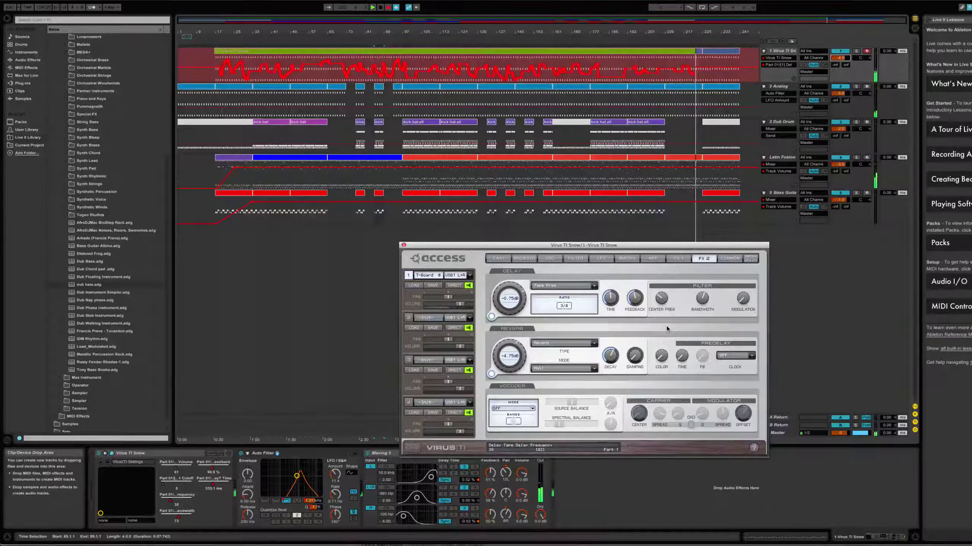
drag(667, 329, 703, 336)
click(662, 298)
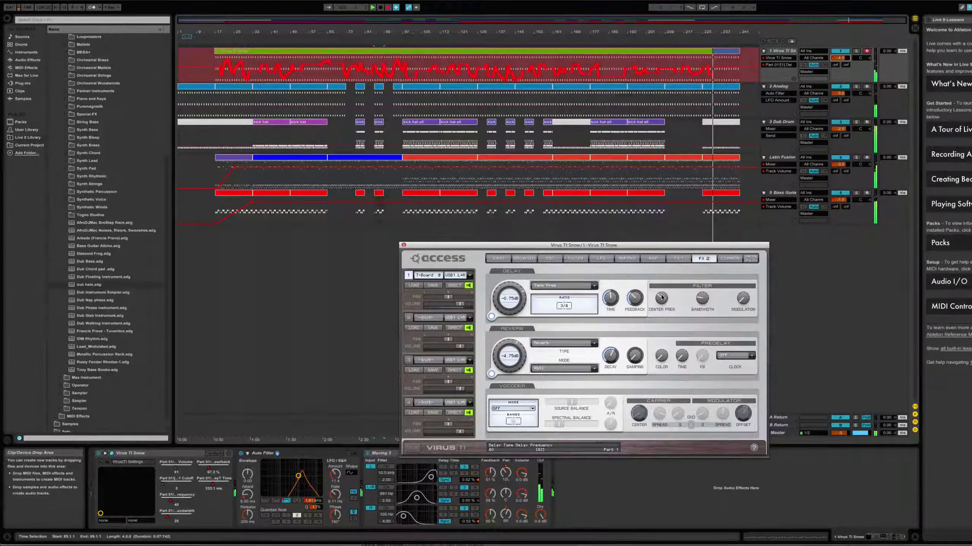
Record closing delay feedback, center frequency, bandwidth and time changes from about bar 229, and stop recording at about bar 245.
mouse_move(627, 299)
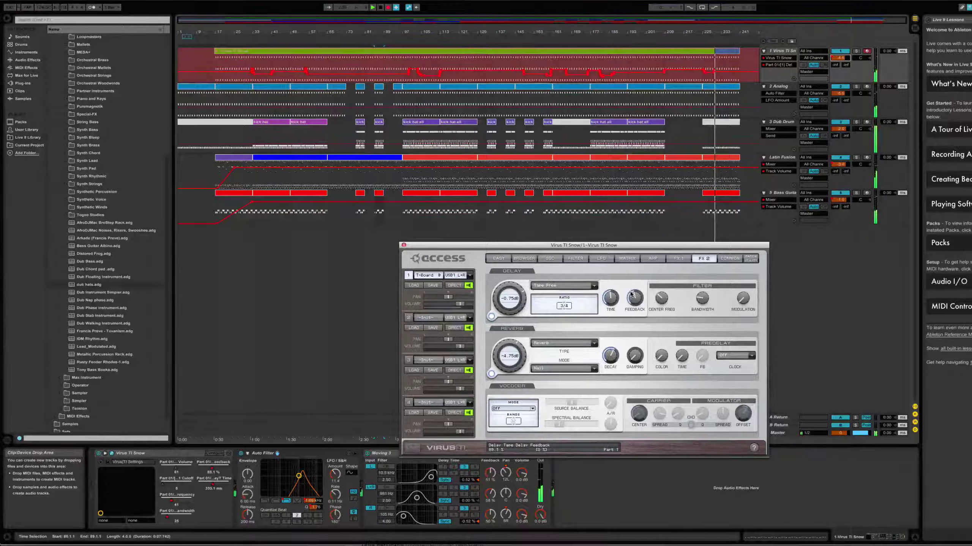
drag(631, 293, 630, 287)
drag(632, 300, 662, 319)
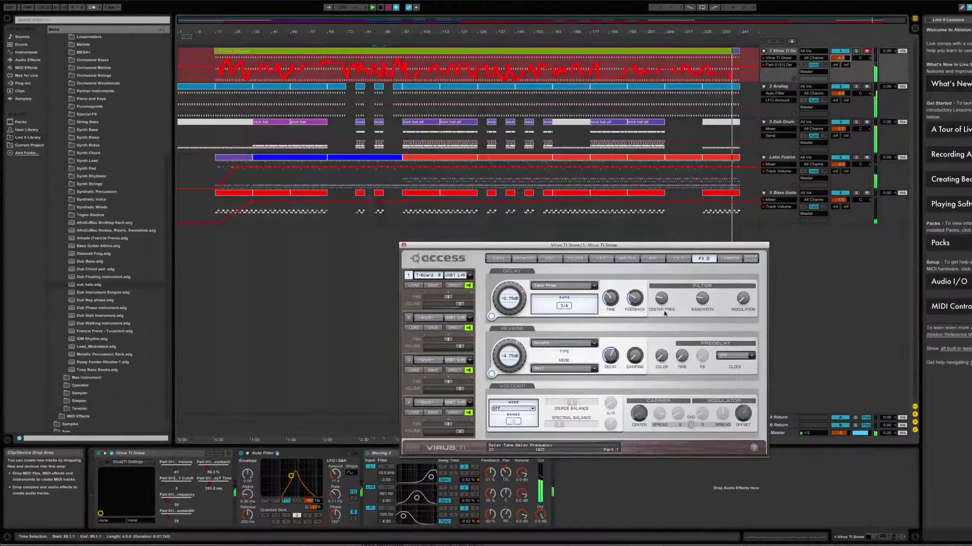
click(703, 300)
drag(704, 303, 705, 293)
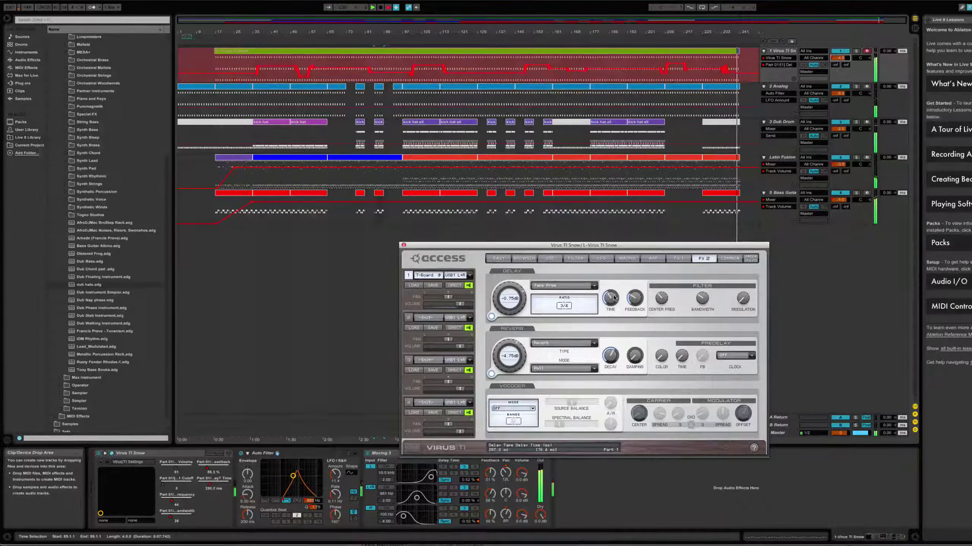
mouse_move(631, 298)
mouse_down()
mouse_move(637, 274)
mouse_move(636, 306)
mouse_up()
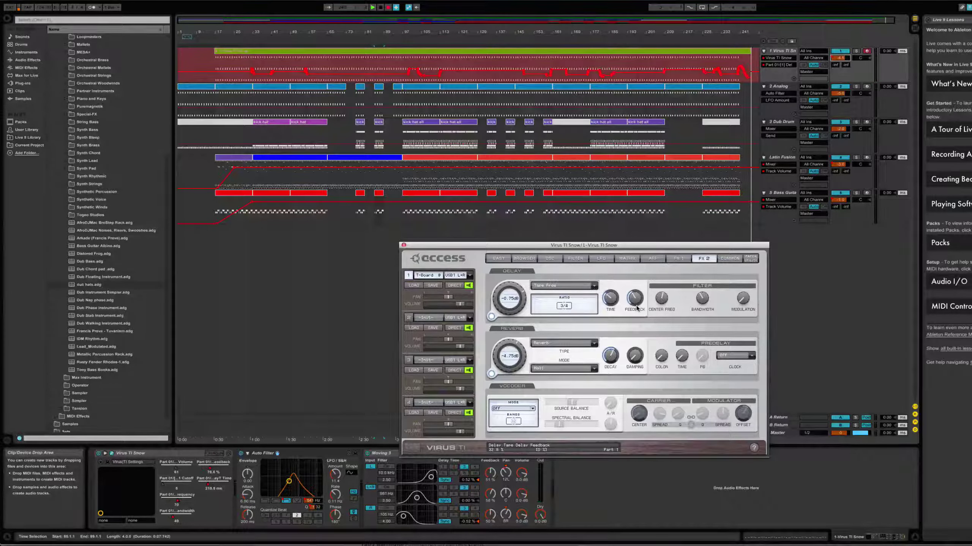
key(space)
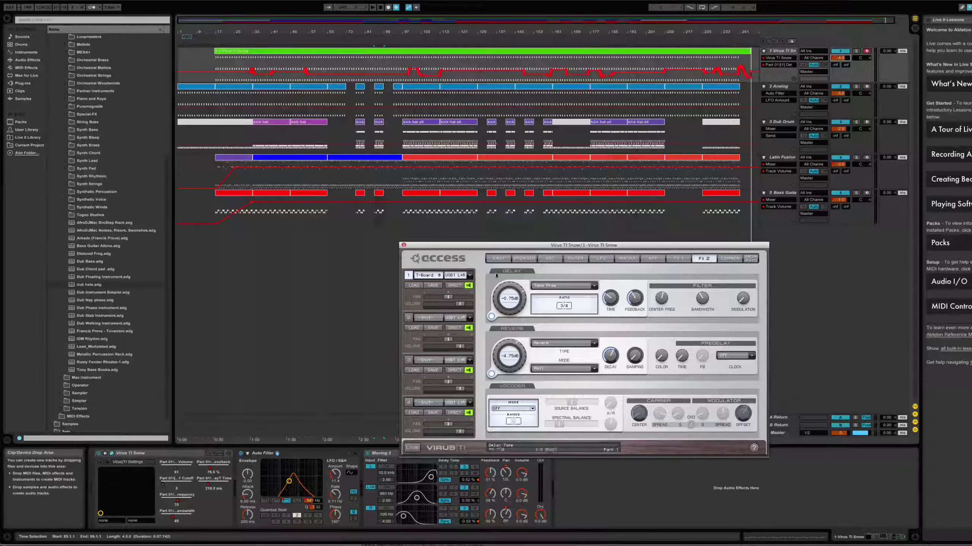
Show the Analog track's Auto Filter, play from about bar 17 and start recording filter frequency automation at about bar 21.
click(780, 87)
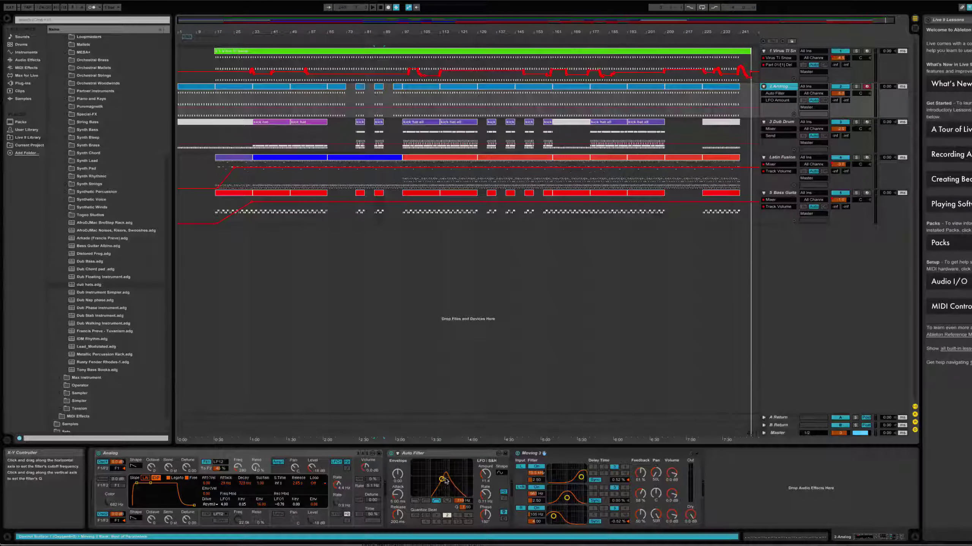
click(453, 455)
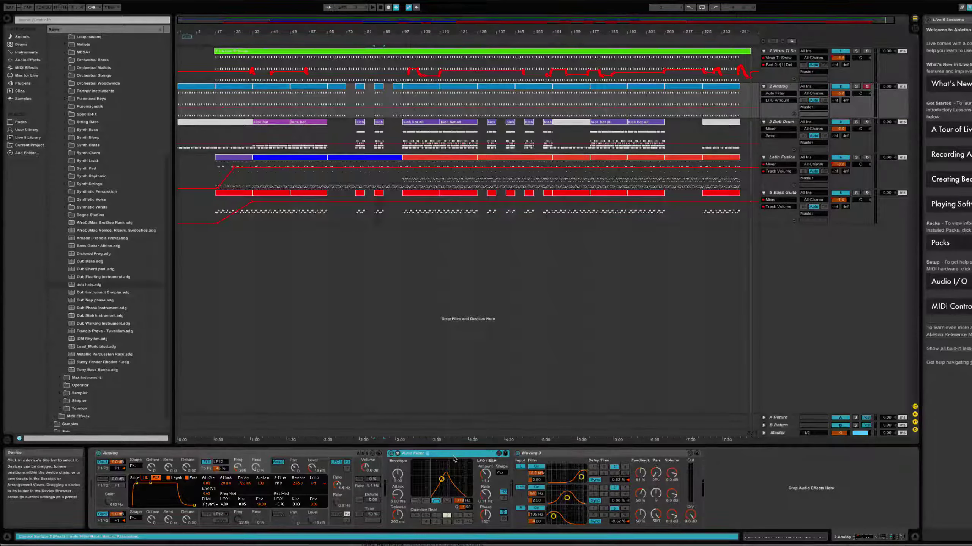
click(212, 40)
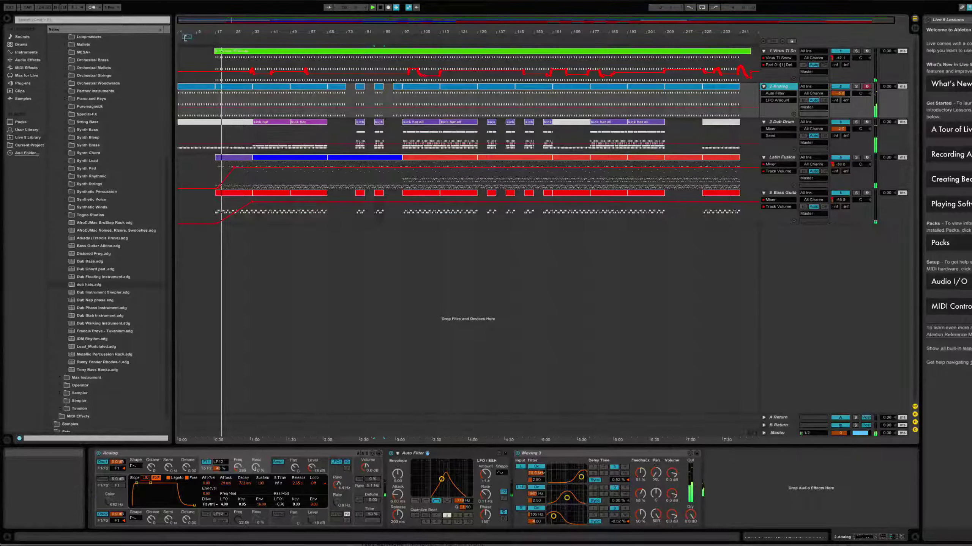
click(387, 8)
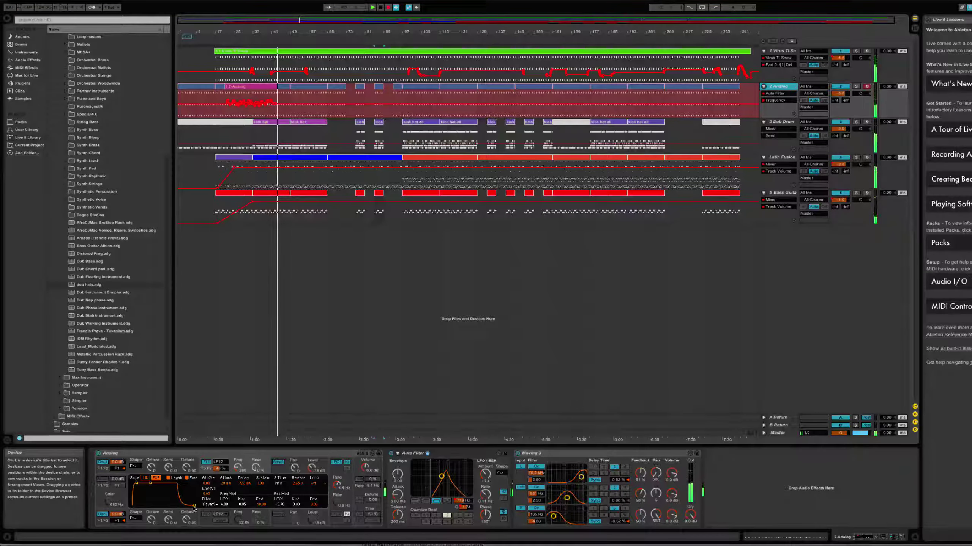
Record Analog filter envelope release movements from about bar 43, followed by amplifier envelope release movements at about bar 47.
drag(194, 507, 190, 505)
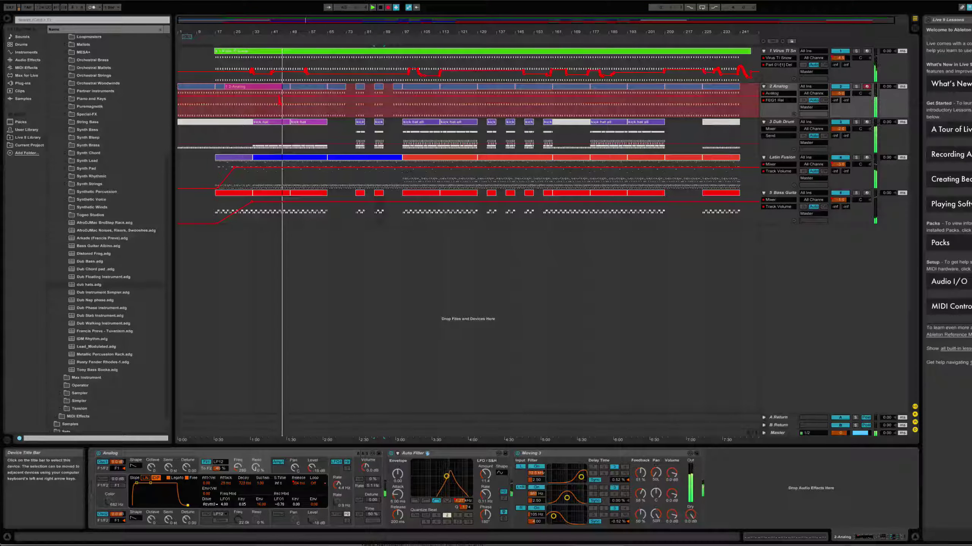
drag(188, 505, 188, 506)
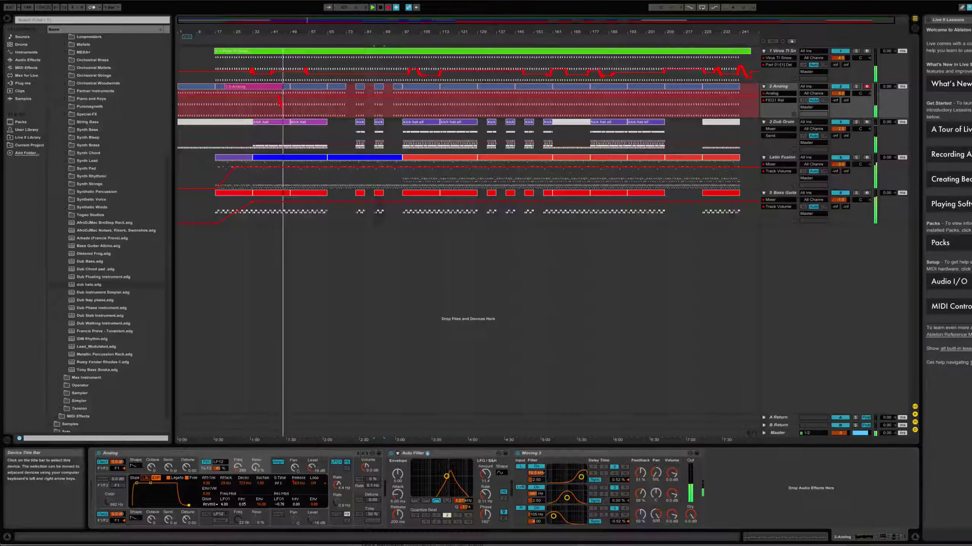
click(277, 469)
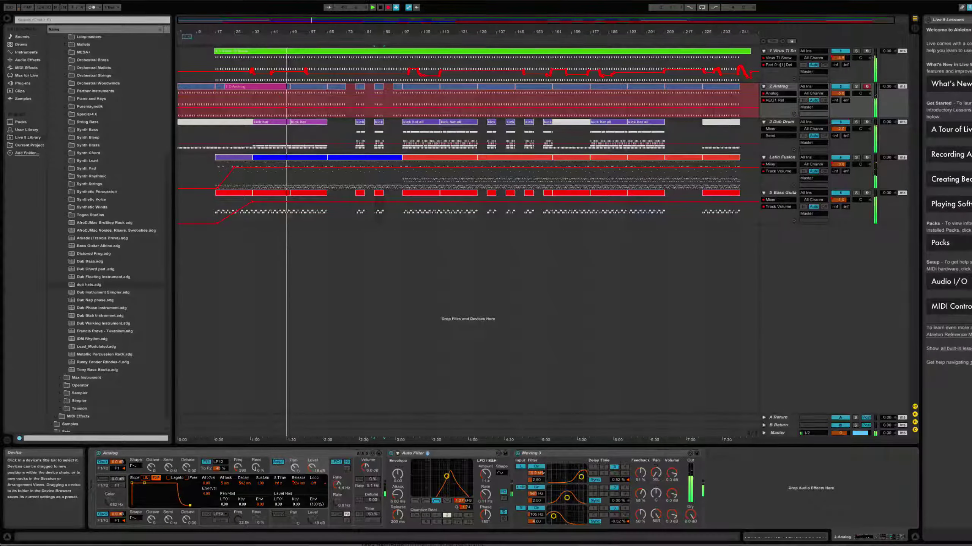
drag(190, 505, 188, 506)
Record Auto Filter frequency sweeps on the Analog track from about bar 50 to bar 58.
click(444, 476)
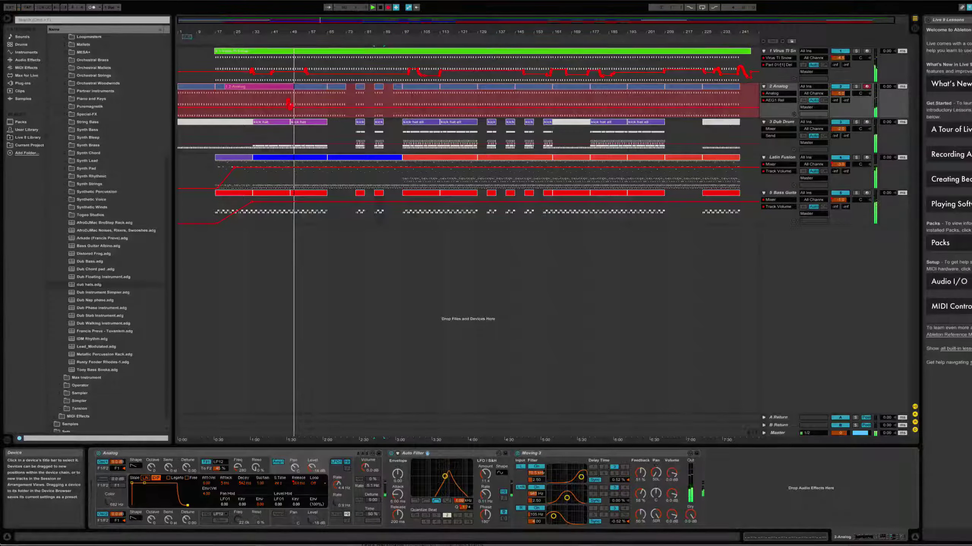
drag(444, 476, 443, 475)
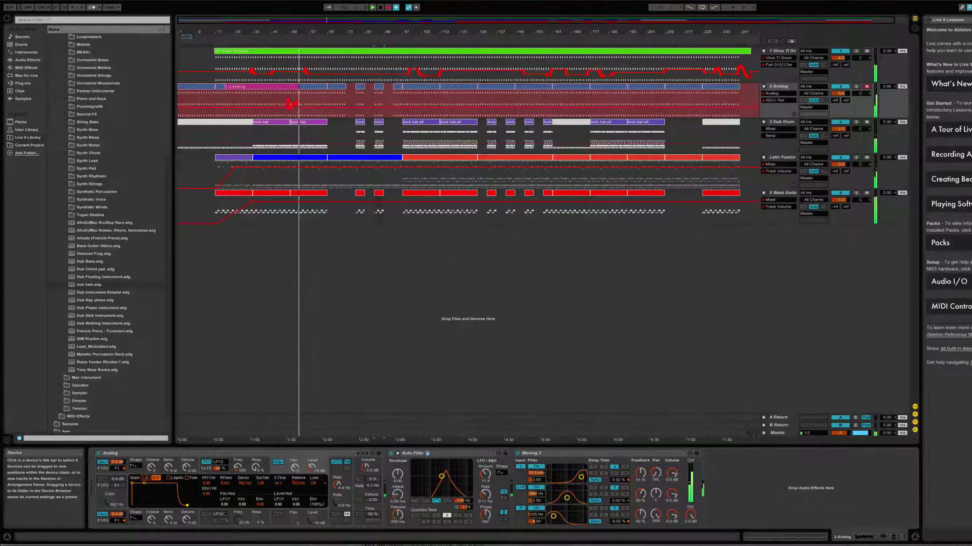
drag(443, 476, 446, 476)
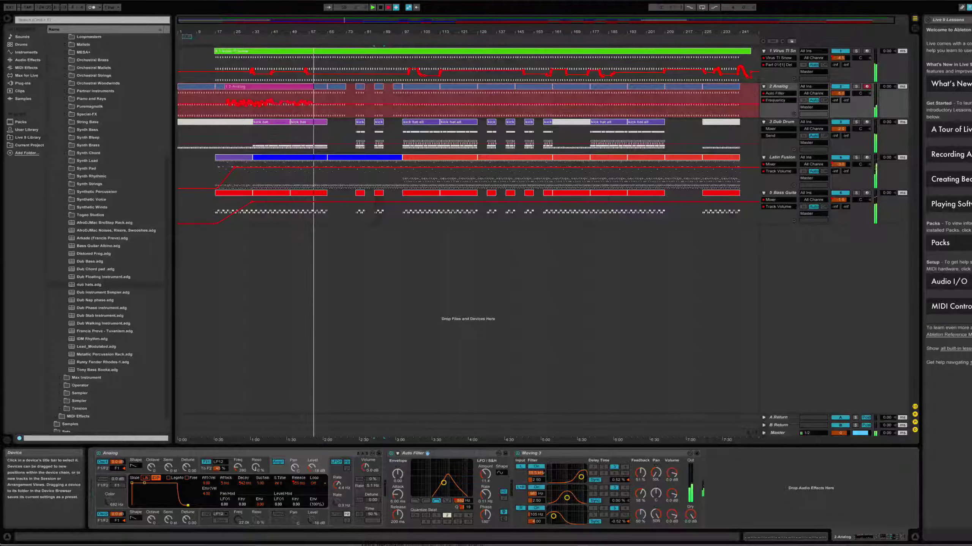
Record further filter envelope release and amplifier envelope release changes on the Analog synth from about bar 59 to bar 62.
click(247, 465)
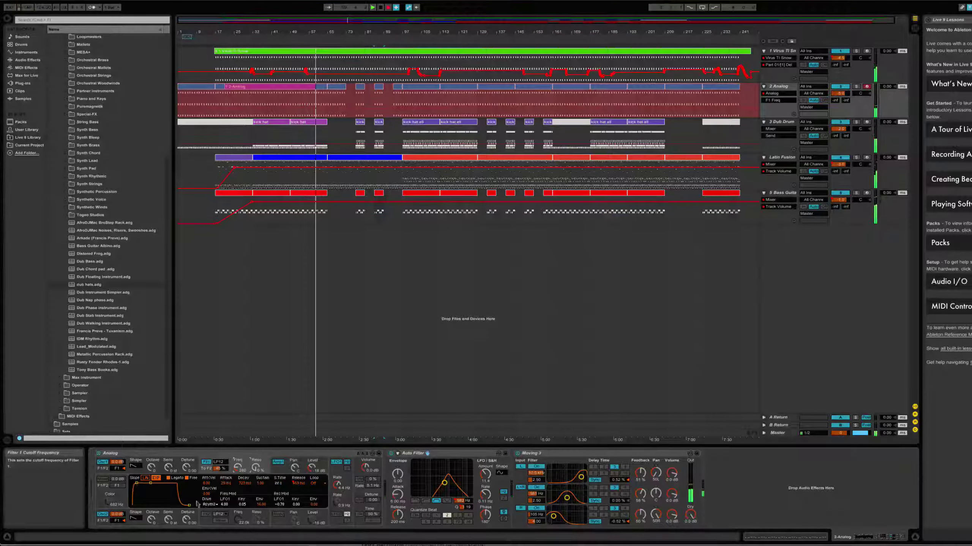
drag(196, 504, 195, 505)
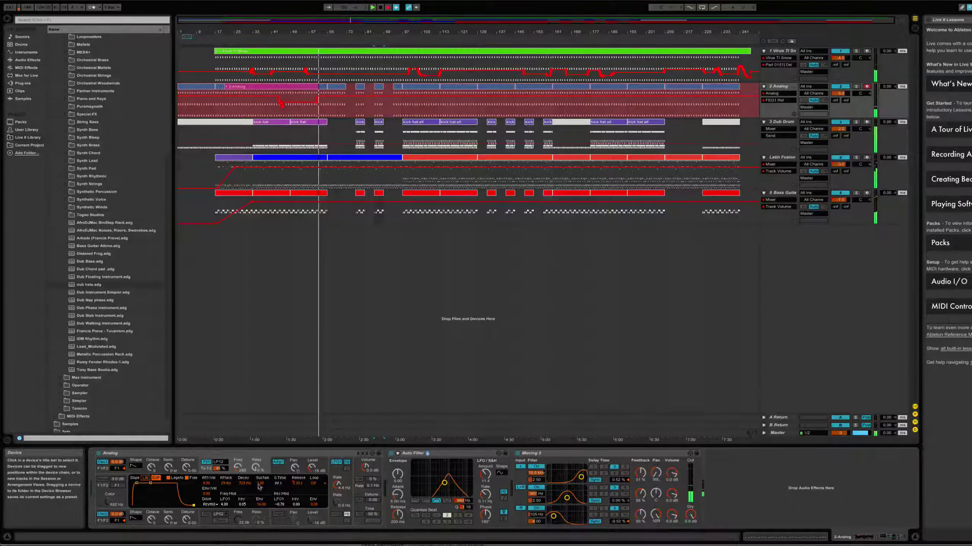
click(286, 467)
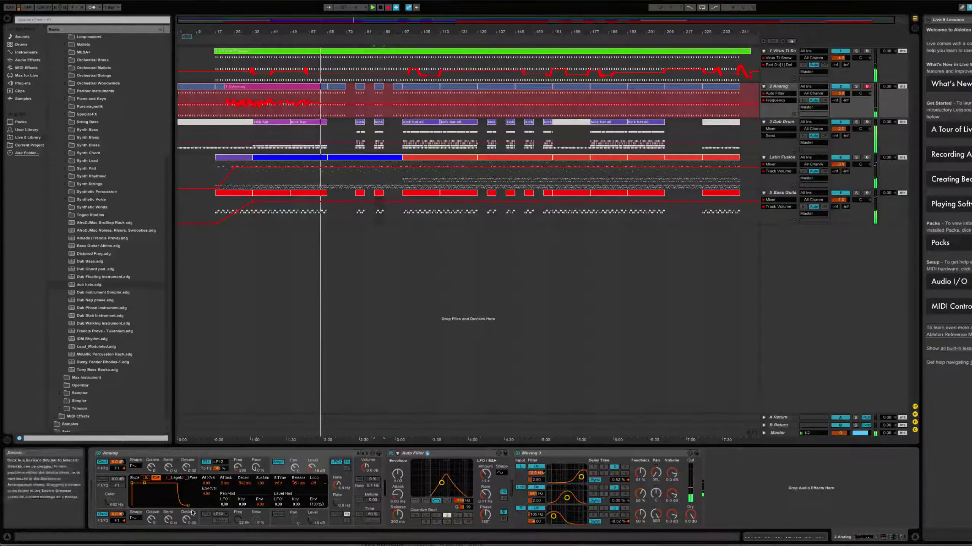
drag(187, 506, 186, 505)
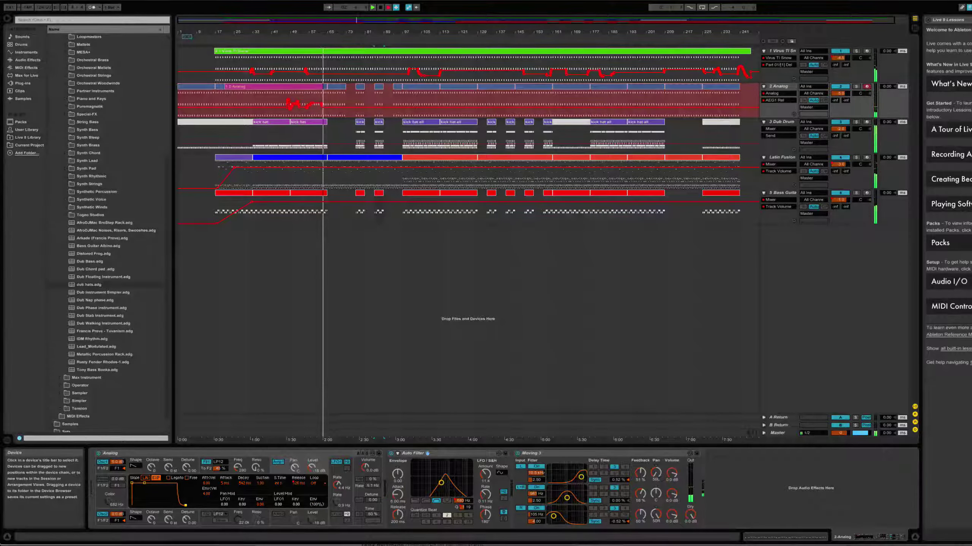
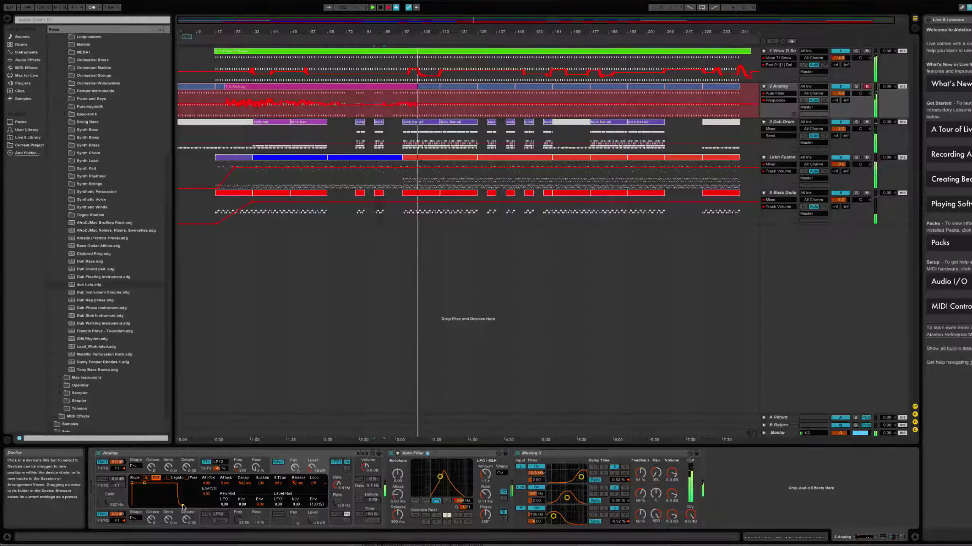
Record further Analog envelope release and Auto Filter frequency movements from about bar 102 to bar 185, and stop the recording.
drag(183, 505, 187, 505)
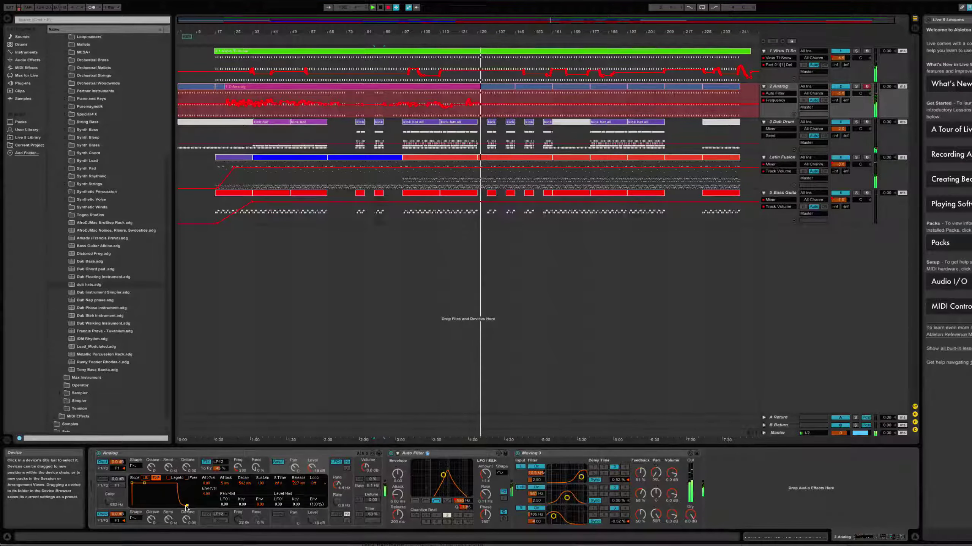
click(186, 506)
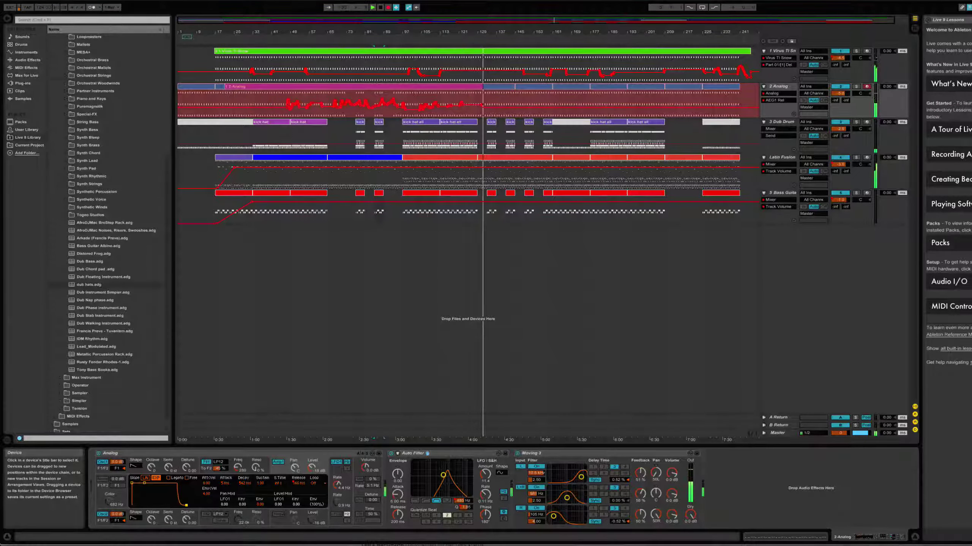
click(443, 475)
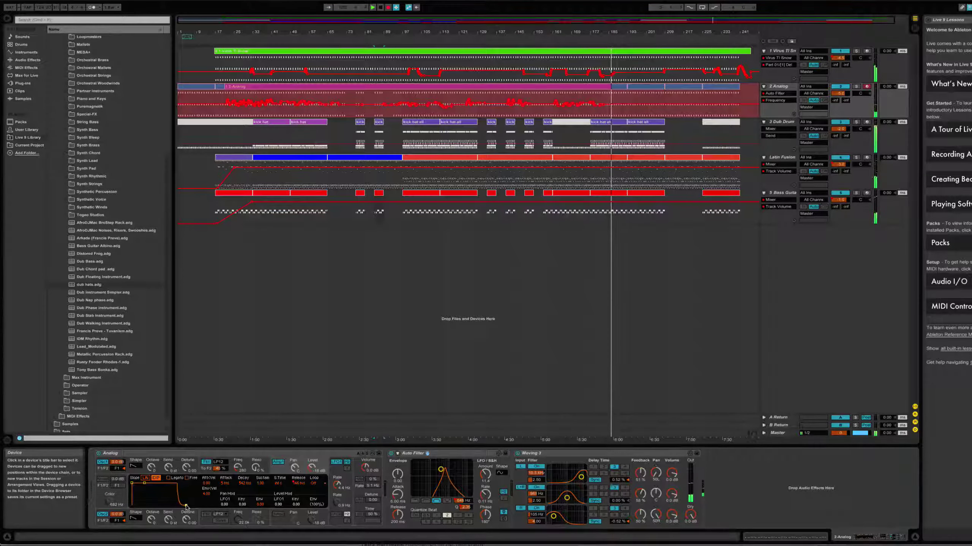
key(space)
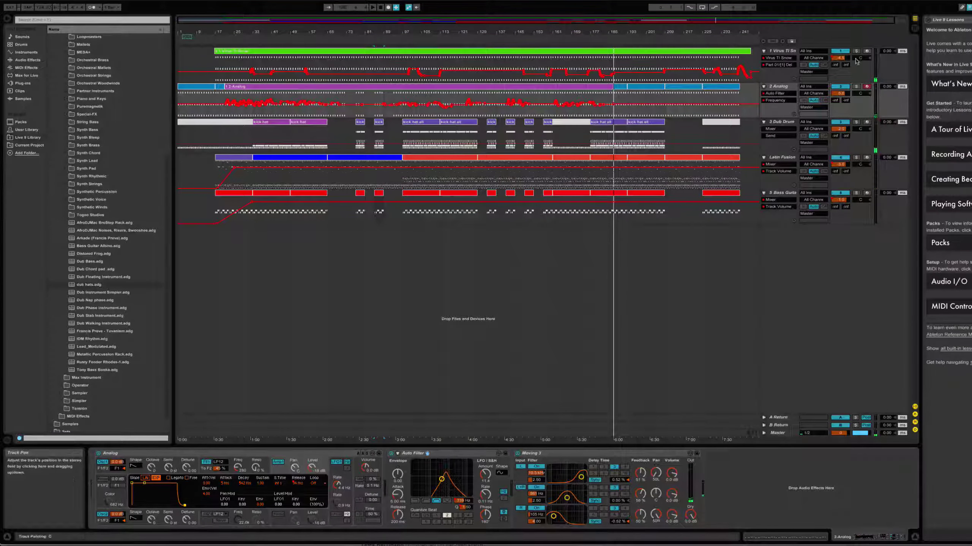
Adjust the Virus track's volume envelope at the end of its fade-in near bar 33, and adjust the Analog track's volume envelope.
click(843, 58)
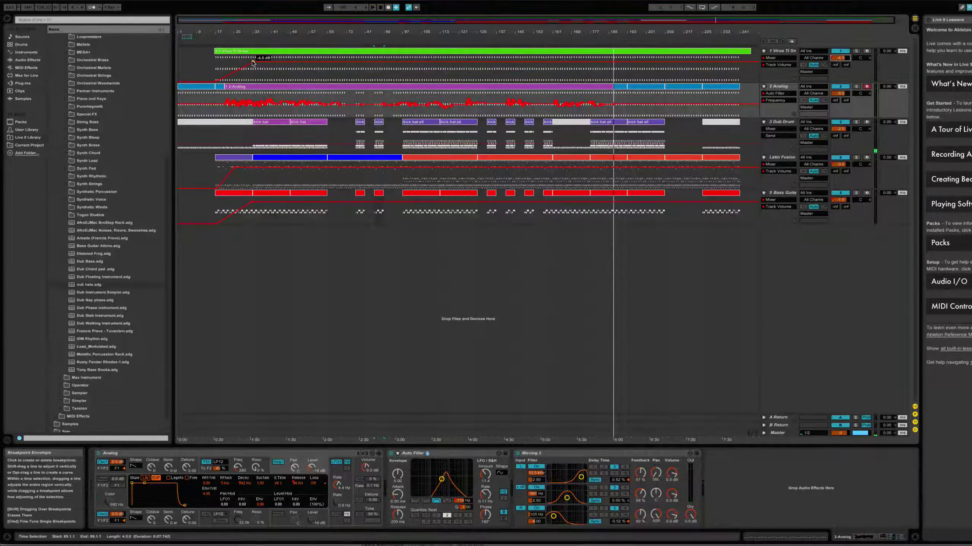
drag(253, 61, 253, 63)
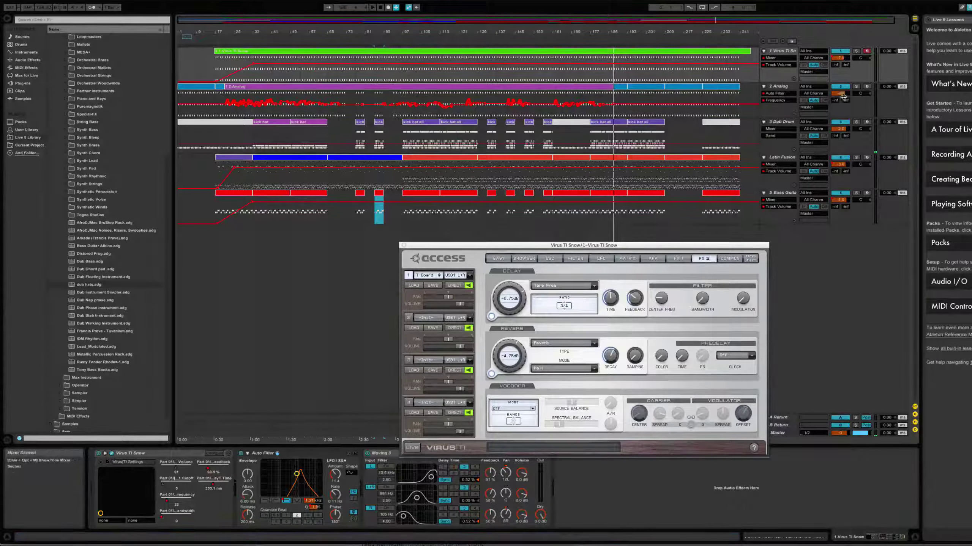
click(840, 93)
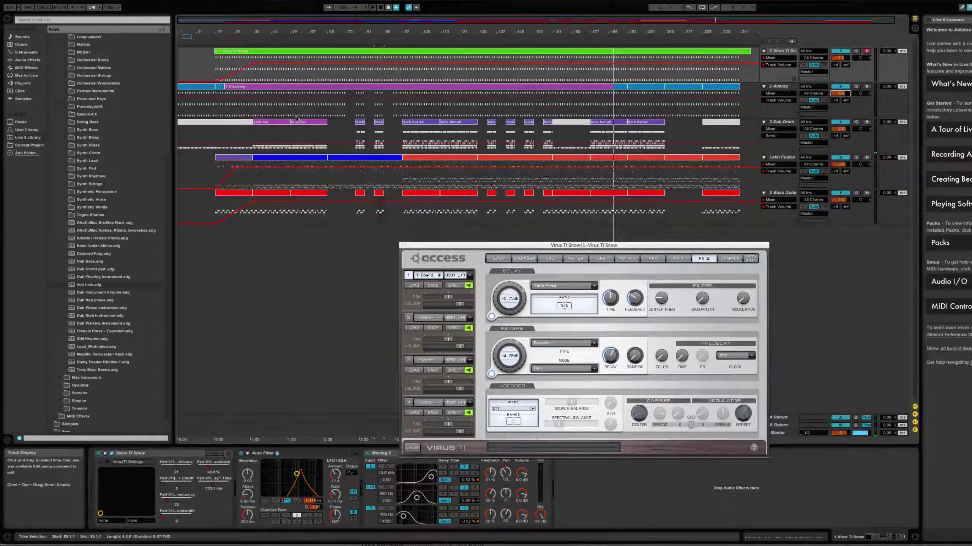
click(387, 98)
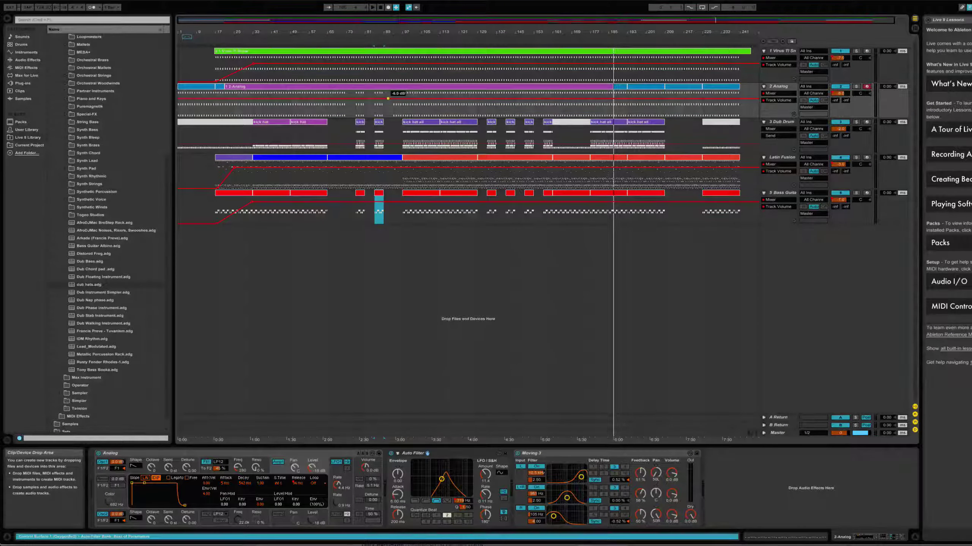
drag(387, 99, 388, 98)
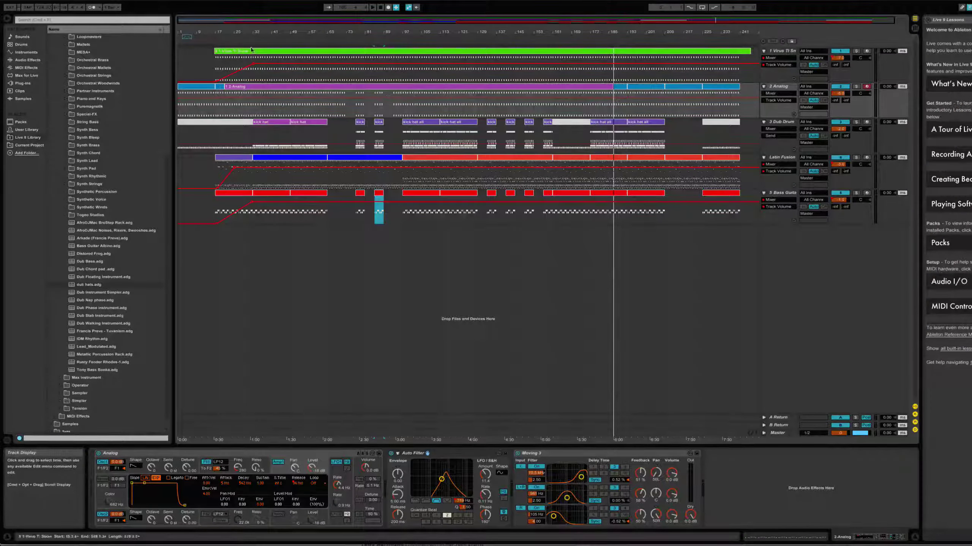
Play the arrangement from about bar 17 and jump to about bars 33, 124 and 112 to check the mix.
click(218, 40)
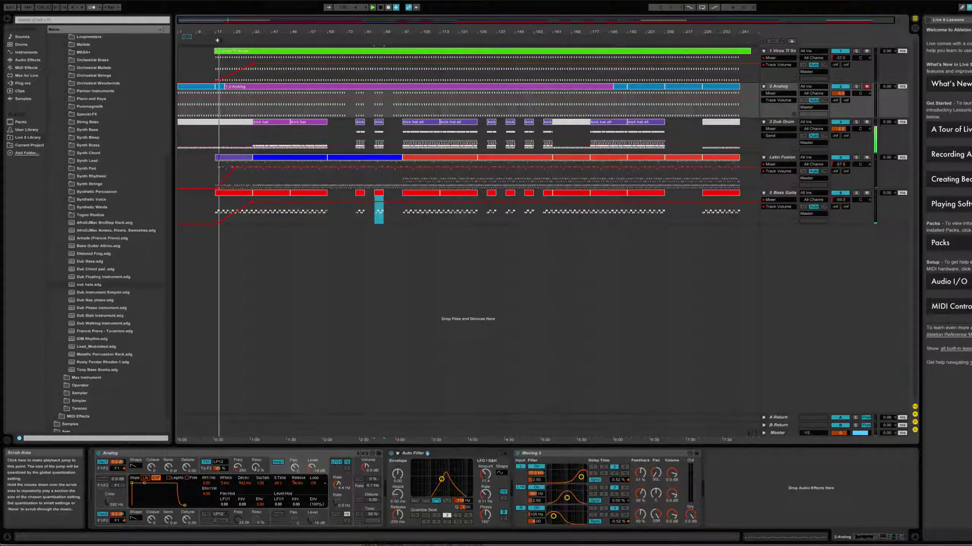
click(255, 41)
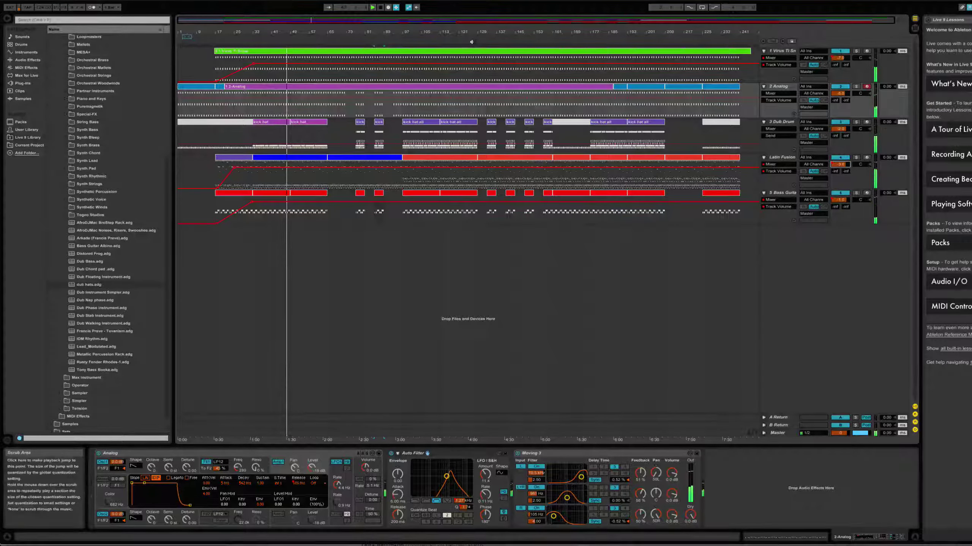
click(471, 41)
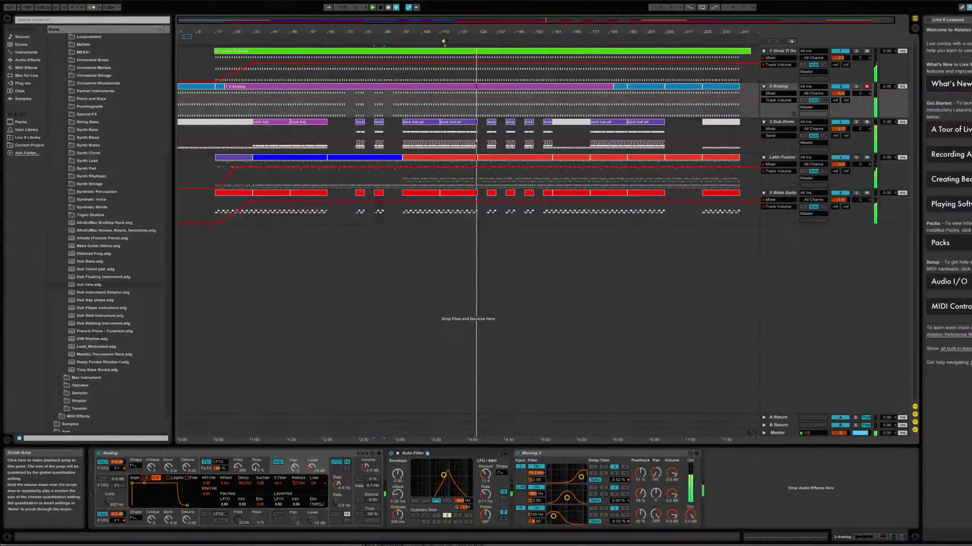
click(444, 41)
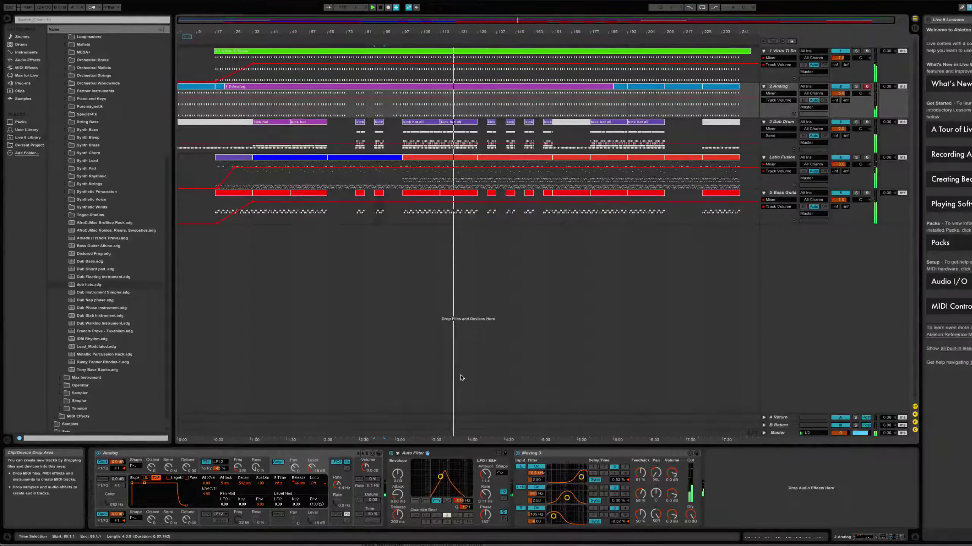
Delete the filter type automation from the Virus track's Auto Filter and lower the Virus TI's delay send slightly.
click(455, 454)
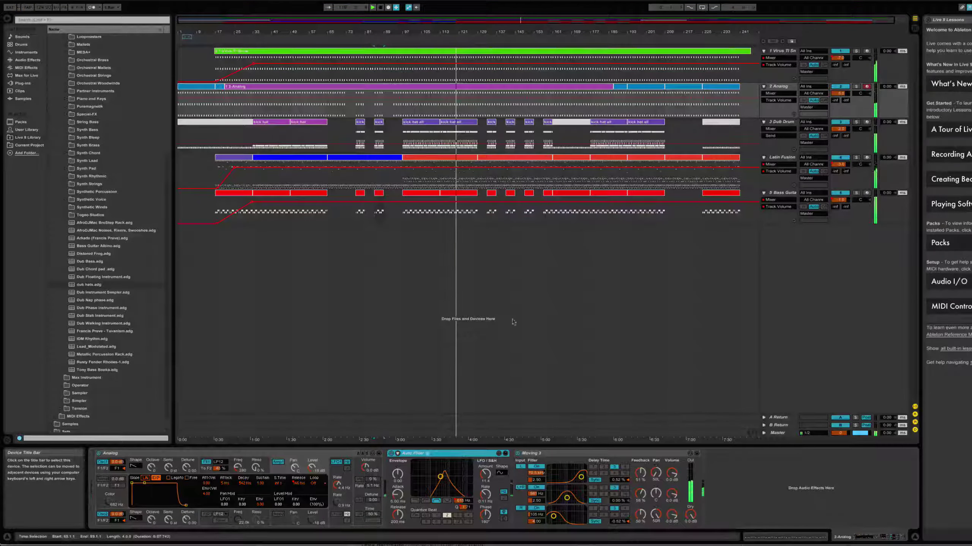
click(789, 57)
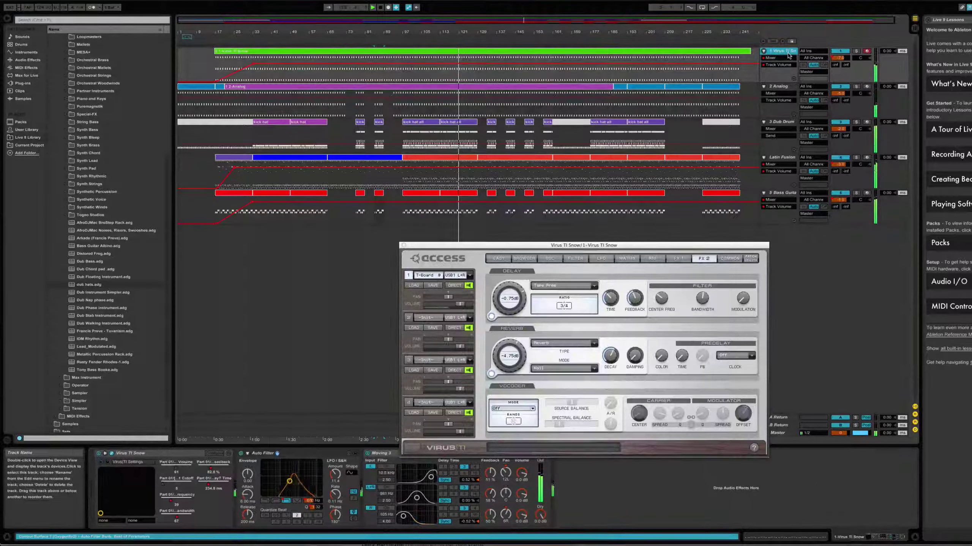
click(289, 502)
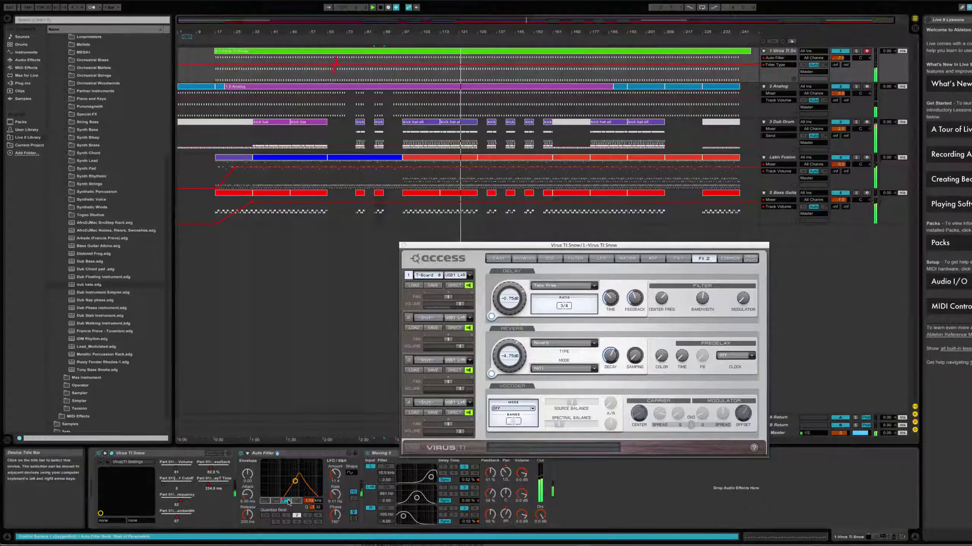
right_click(289, 503)
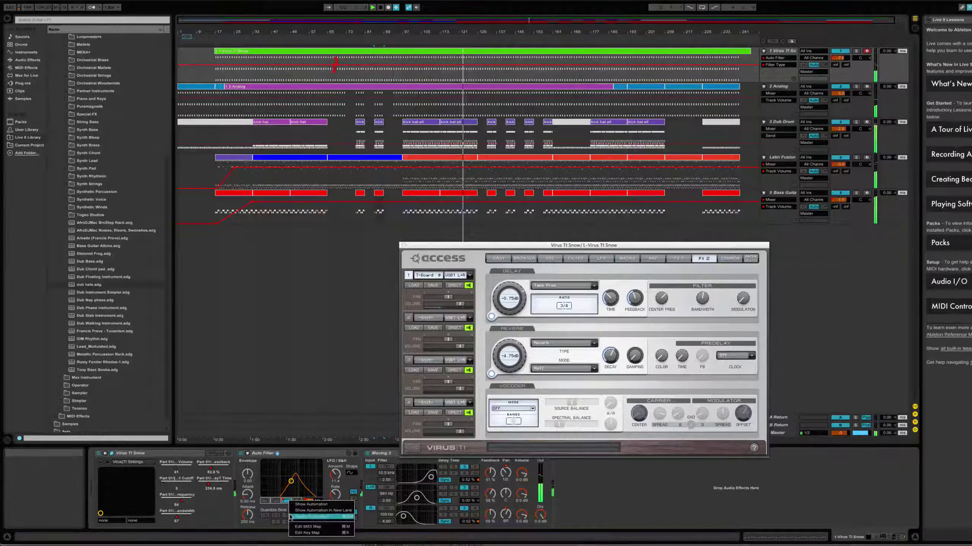
click(297, 516)
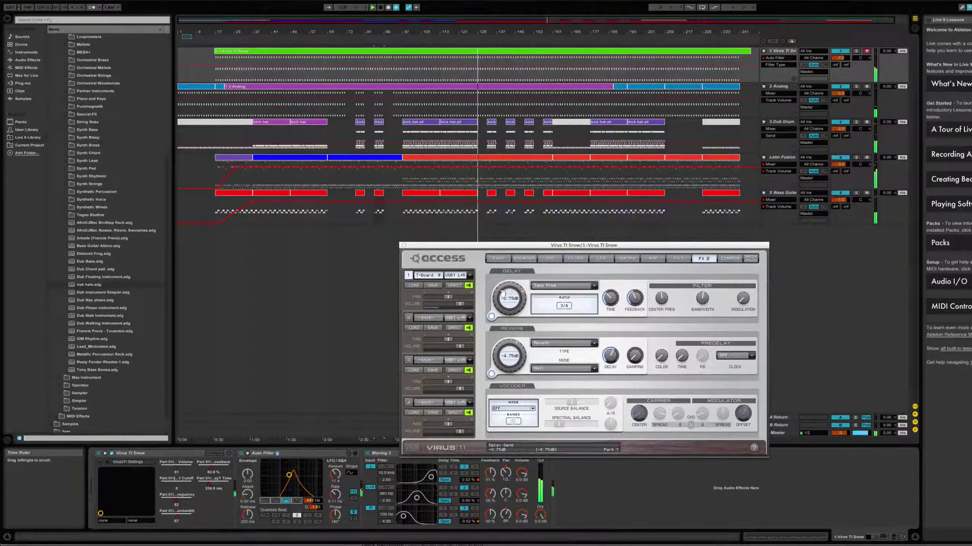
drag(496, 292, 495, 294)
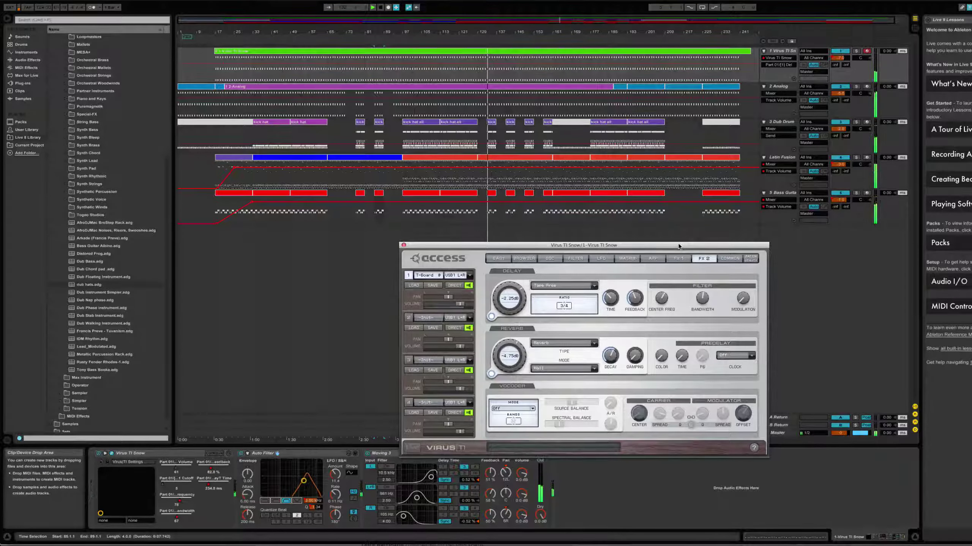
Select the Analog track and audition the later sections from about bars 184, 198 and 226.
click(788, 86)
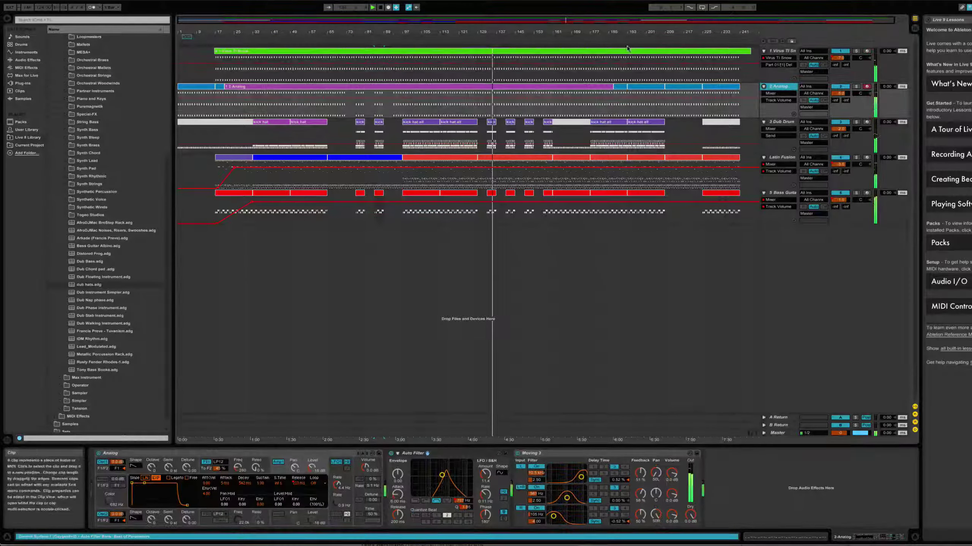
click(612, 38)
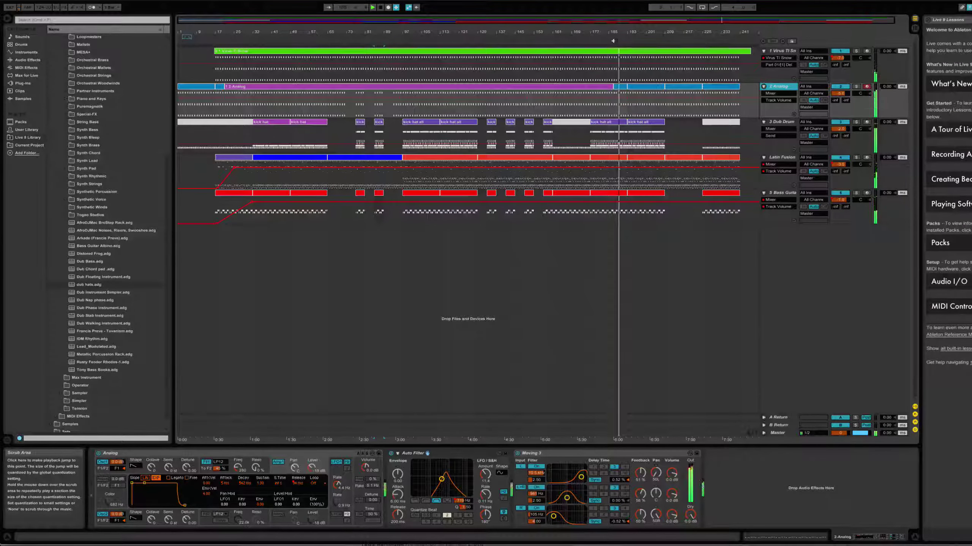
click(645, 41)
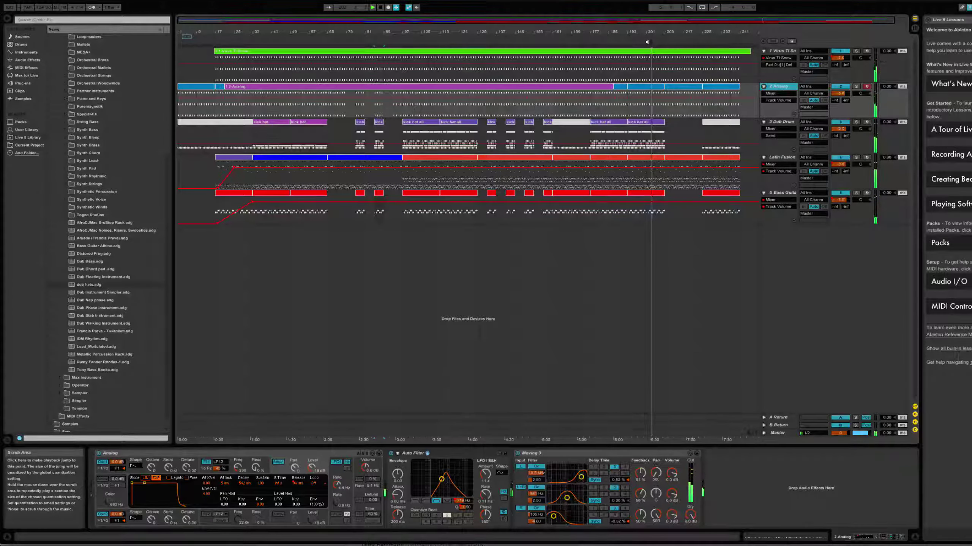
click(710, 43)
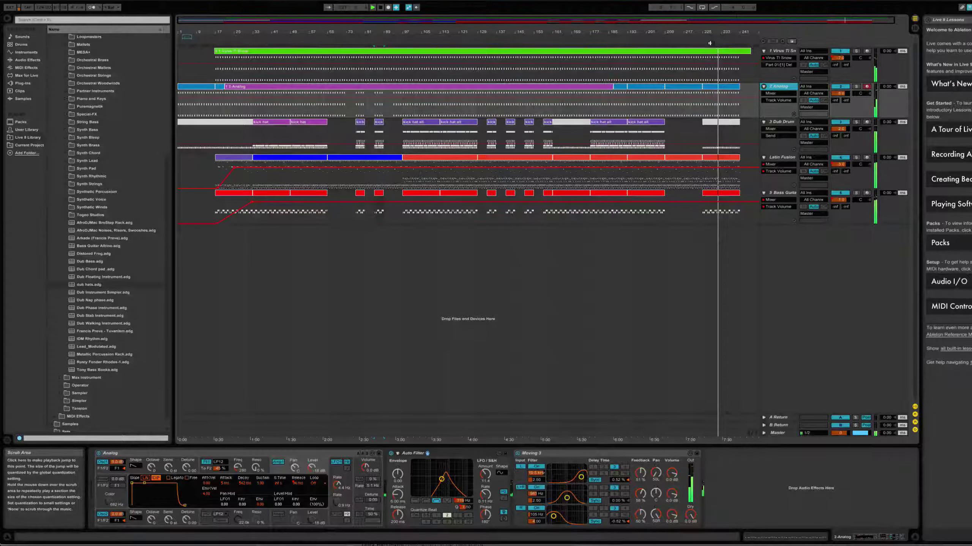
Look through the Virus TI's filter and patch browser pages and close the plug-in window.
click(776, 79)
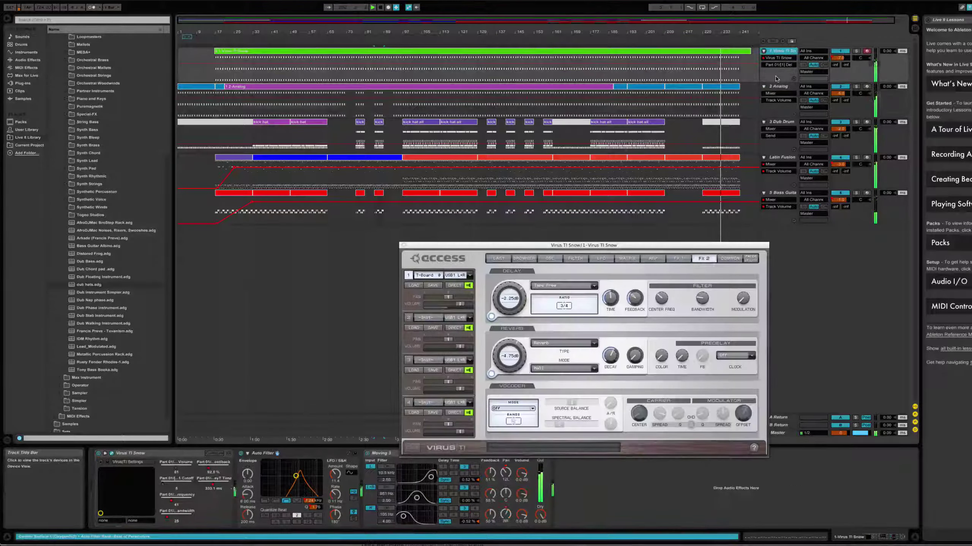
click(578, 259)
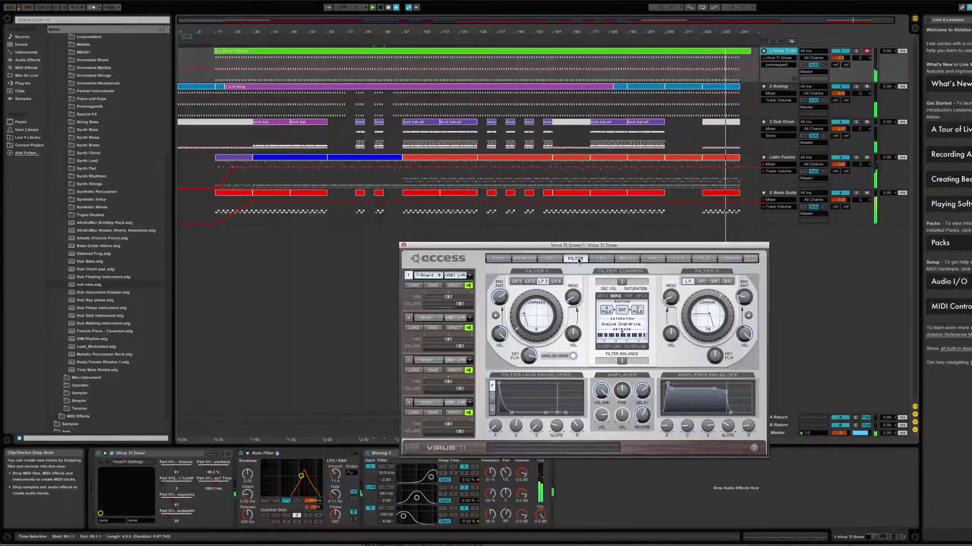
click(531, 260)
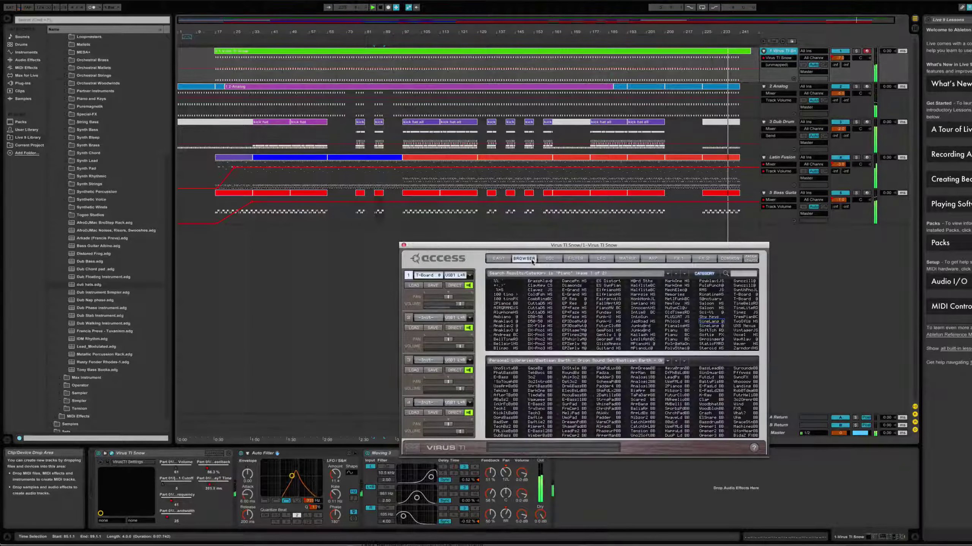
click(572, 260)
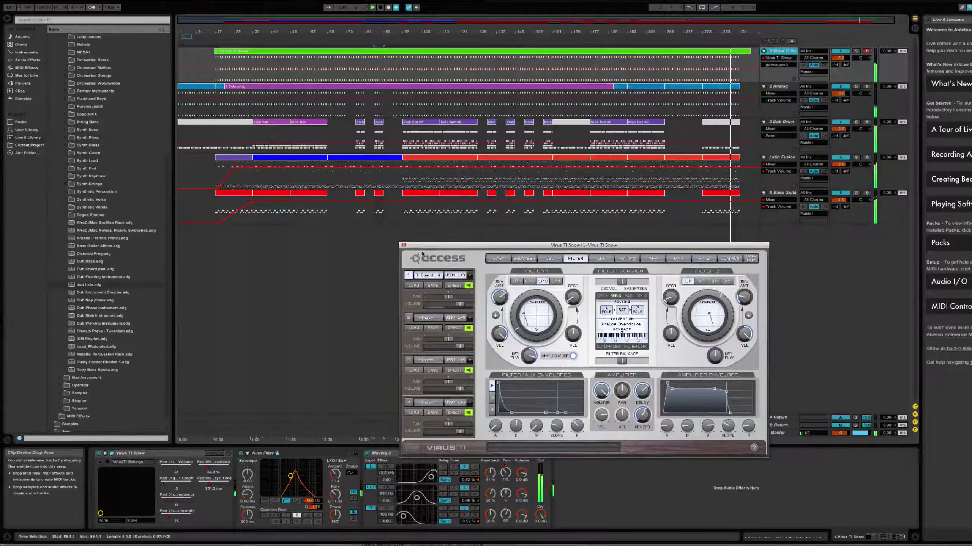
click(403, 246)
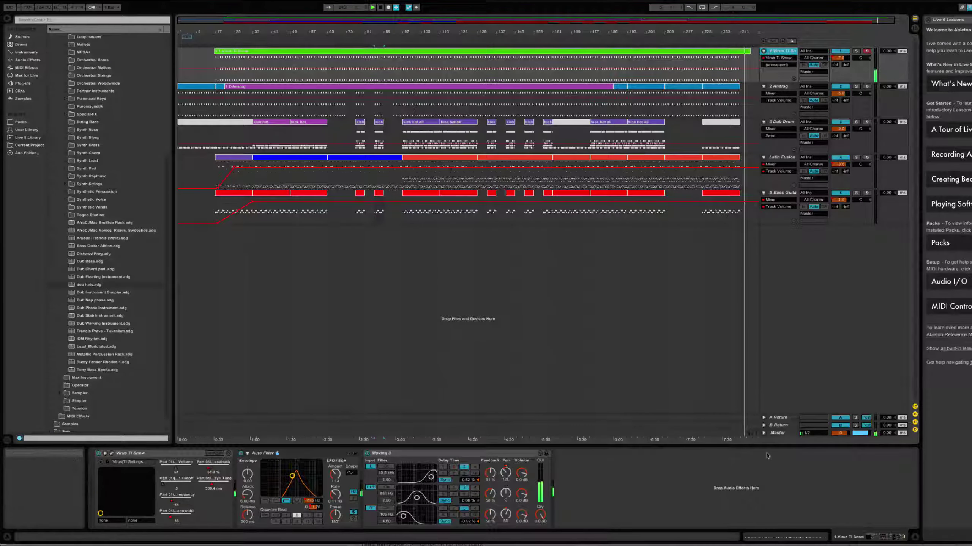
Draw a steep song tempo drop on the Master track at about bar 241 and play back the ending.
click(764, 433)
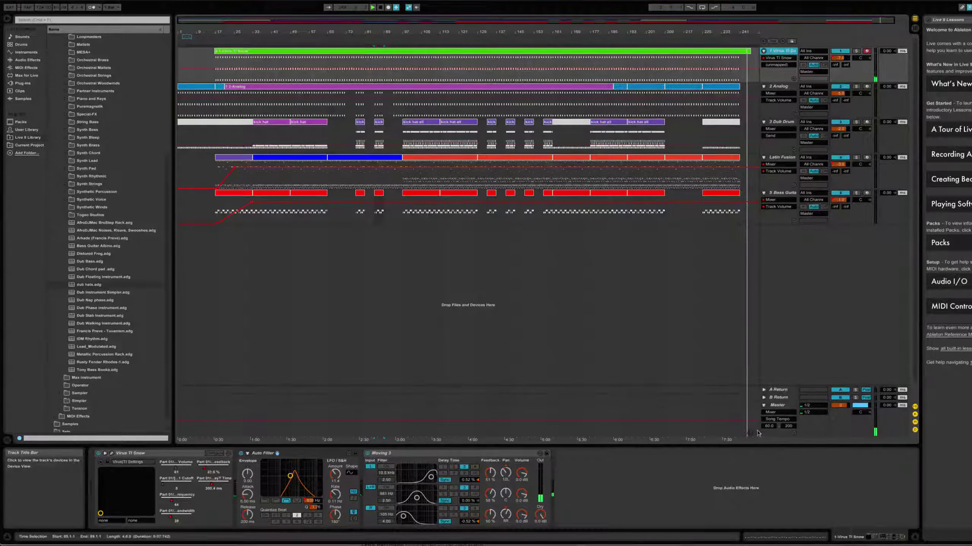
click(746, 422)
drag(746, 422, 746, 436)
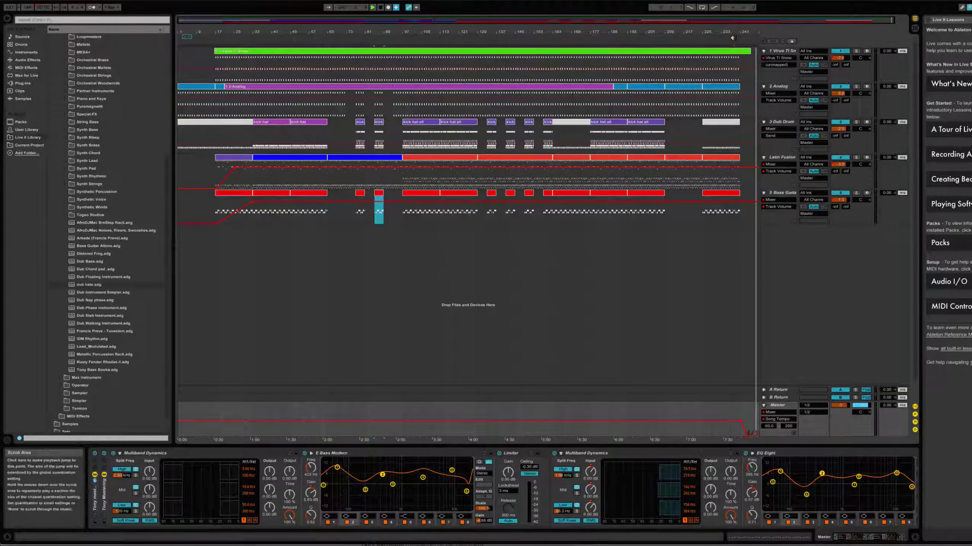
key(space)
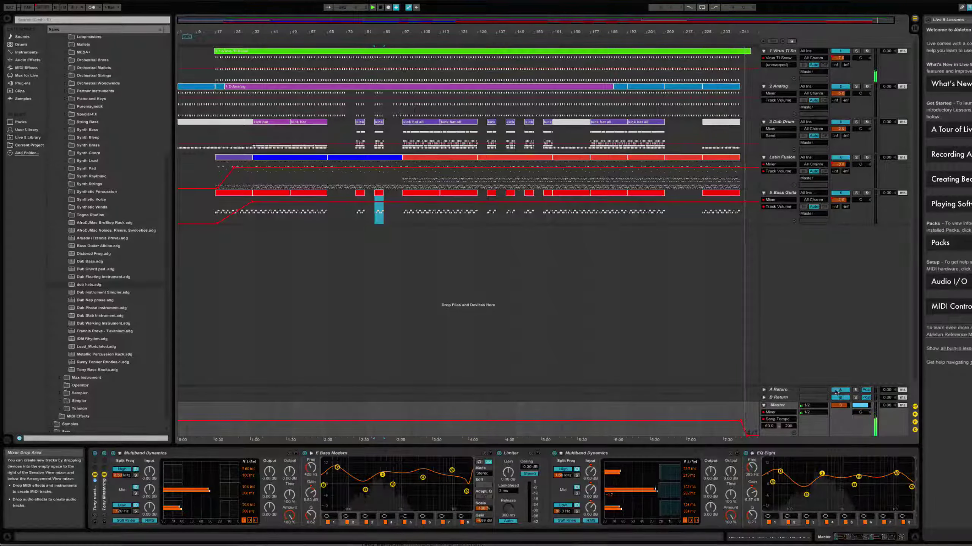
Automate the Master track volume to fall to -inf after about bar 241 and play the ending from about bar 234.
click(840, 408)
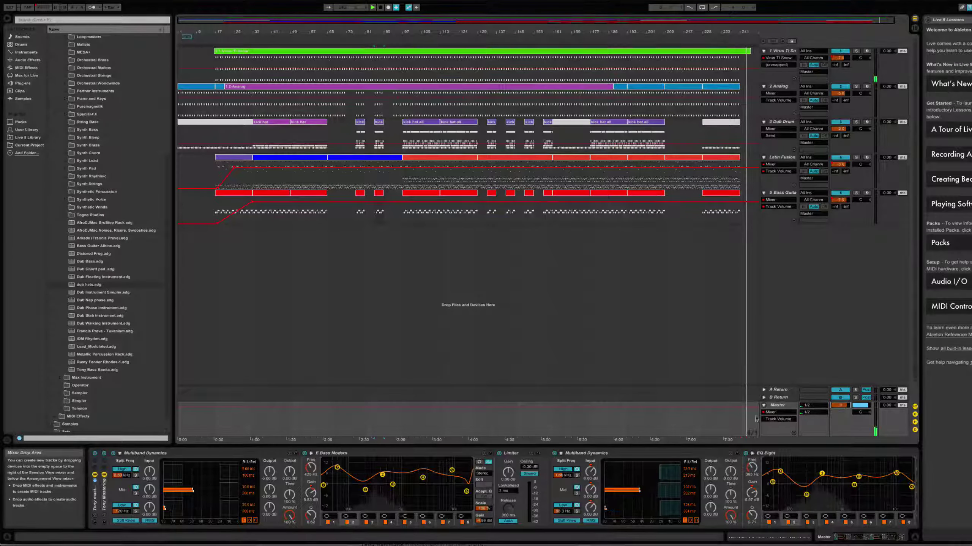
click(746, 407)
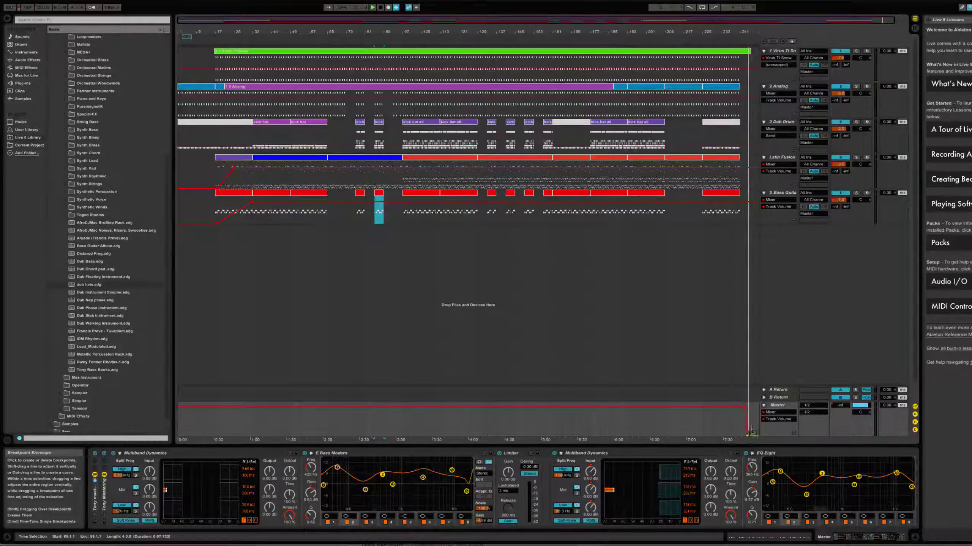
click(729, 41)
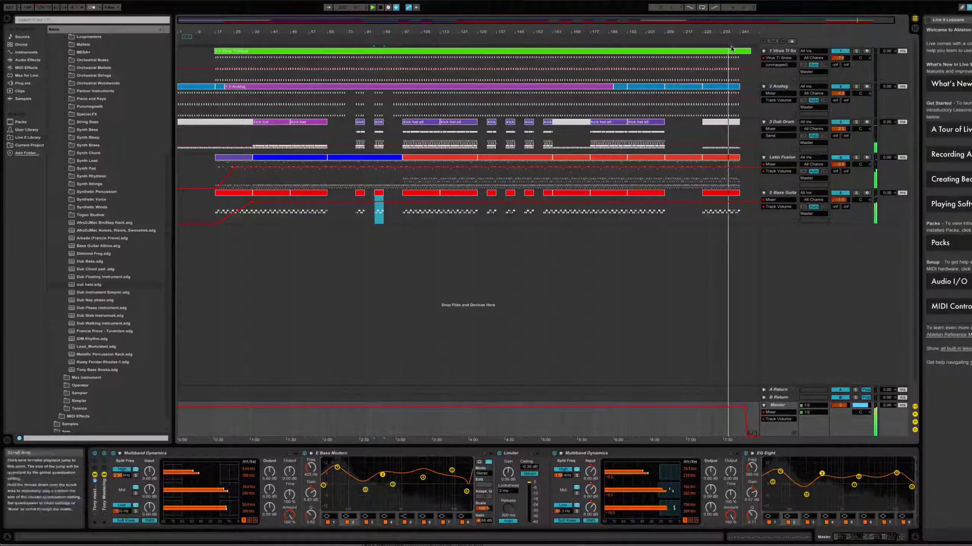